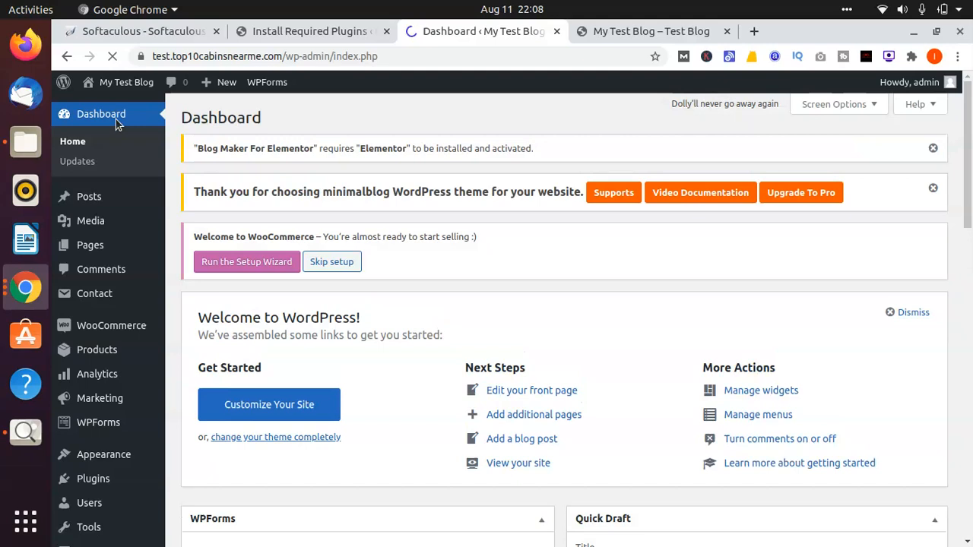
Step: Review the live blog's home page and its Sample Page from header to footer
{"action": "left_click", "coordinate": [612, 34]}
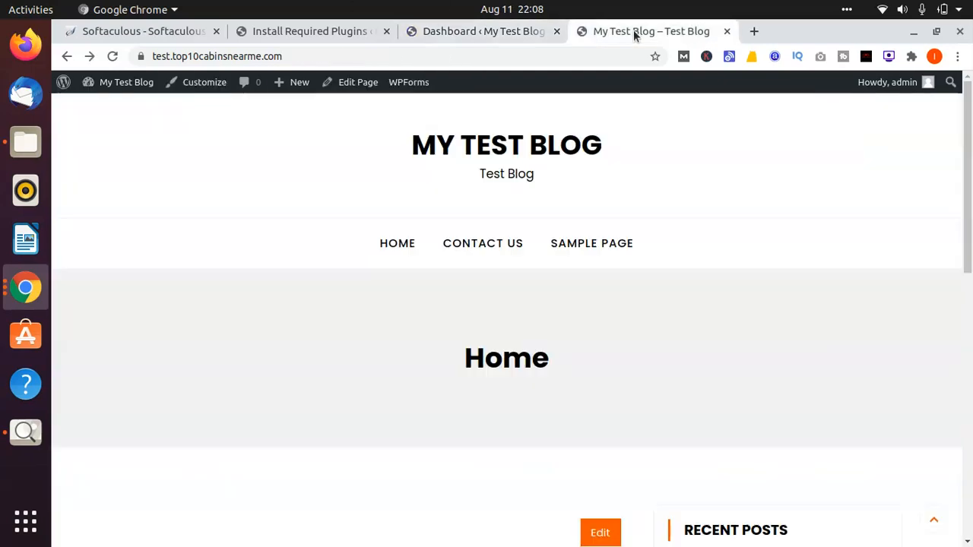
{"action": "scroll", "coordinate": [224, 169], "scroll_direction": "down", "scroll_amount": 3}
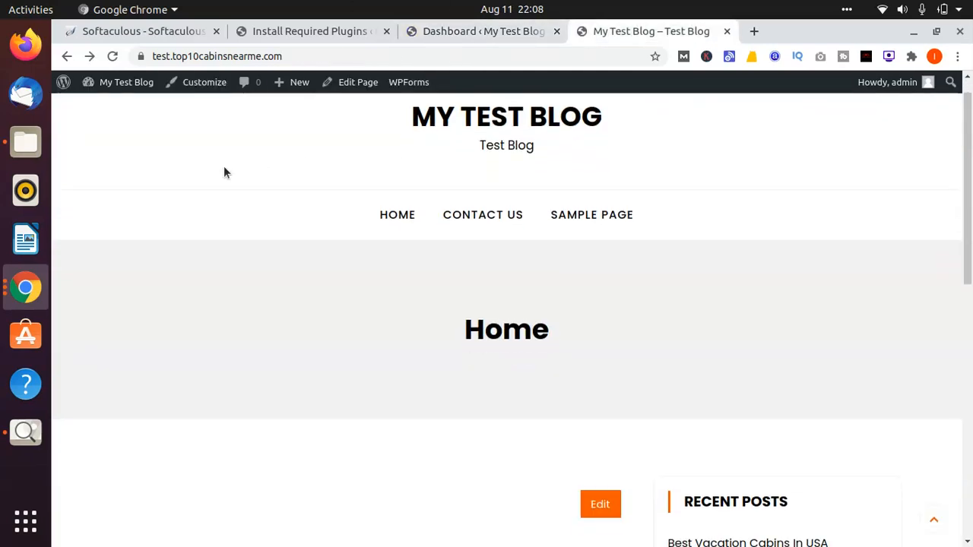
{"action": "scroll", "coordinate": [550, 363], "scroll_direction": "down", "scroll_amount": 1}
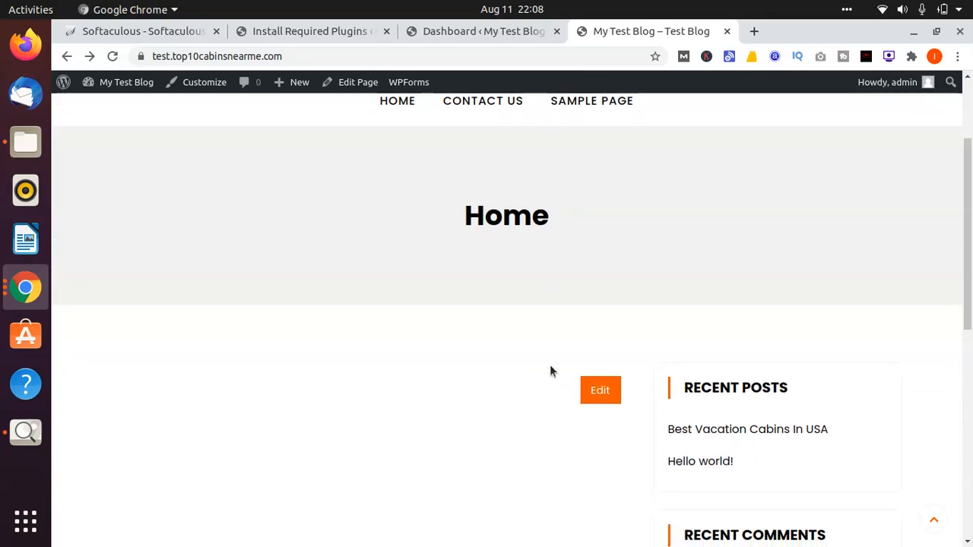
{"action": "scroll", "coordinate": [541, 268], "scroll_direction": "up", "scroll_amount": 2}
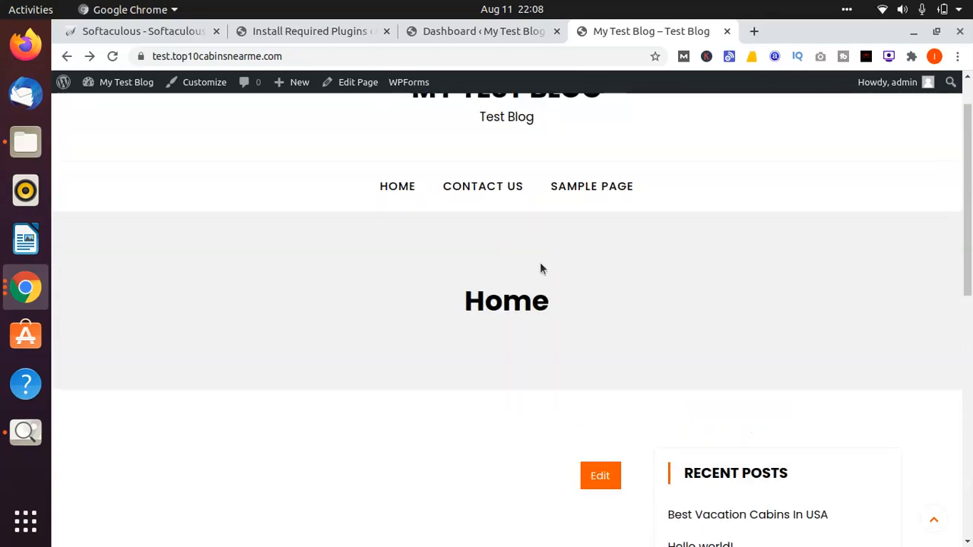
{"action": "left_click", "coordinate": [576, 185]}
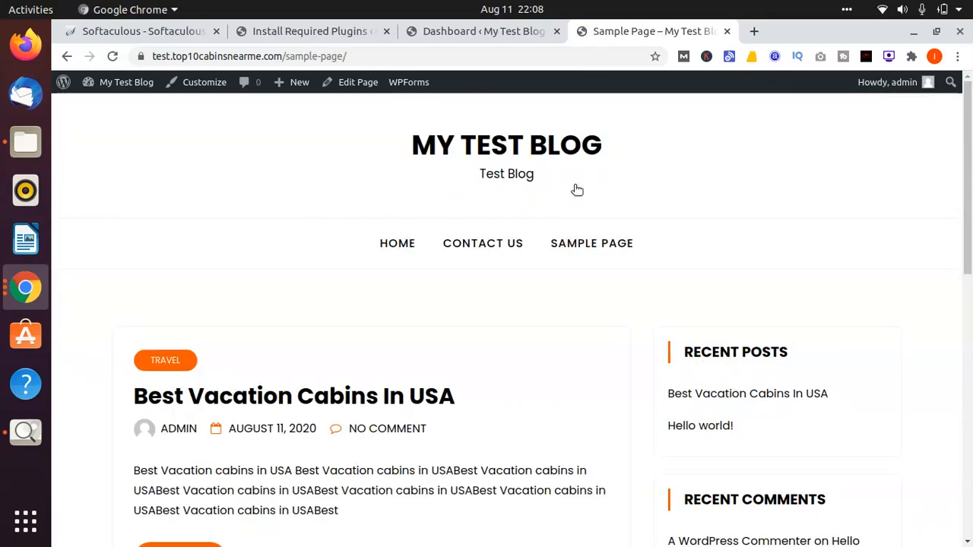
{"action": "scroll", "coordinate": [577, 189], "scroll_direction": "down", "scroll_amount": 5}
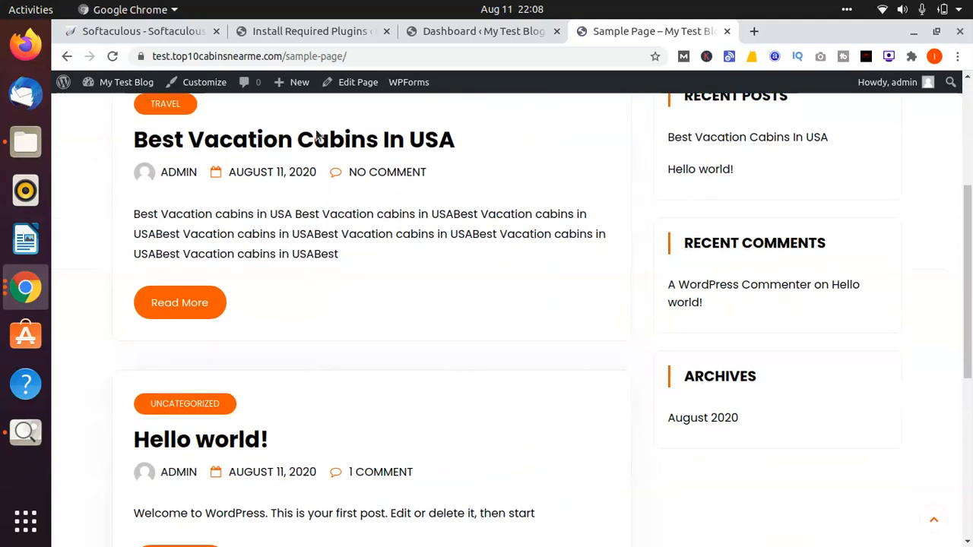
{"action": "scroll", "coordinate": [316, 135], "scroll_direction": "down", "scroll_amount": 5}
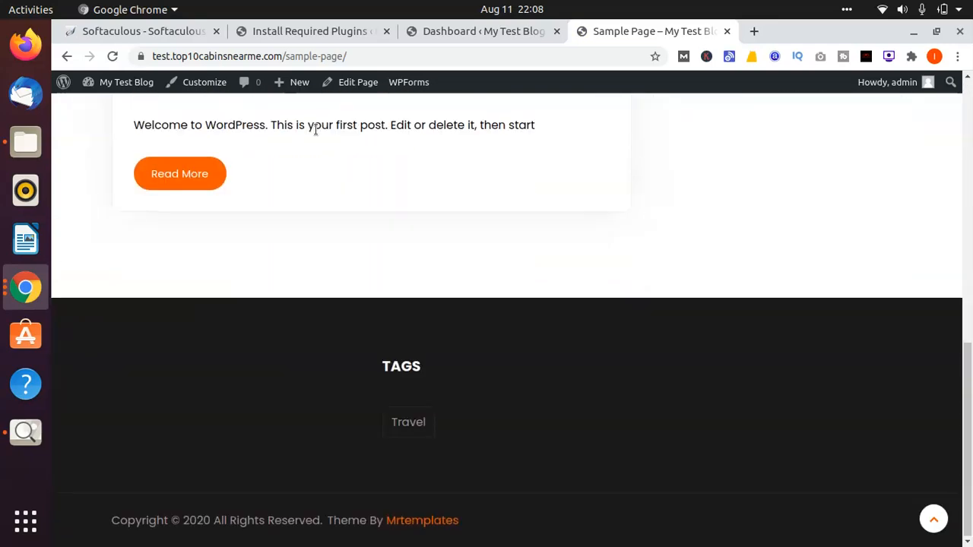
{"action": "scroll", "coordinate": [316, 135], "scroll_direction": "up", "scroll_amount": 10}
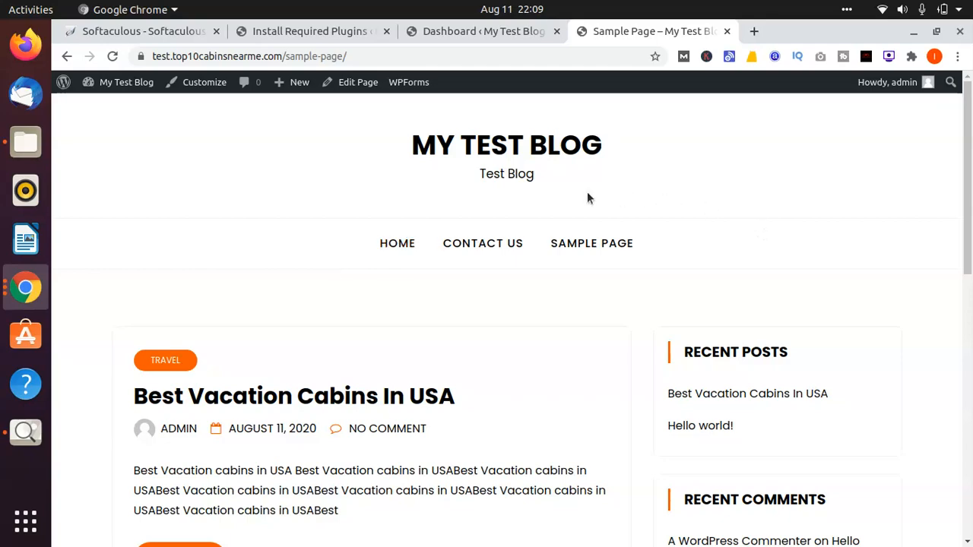
{"action": "scroll", "coordinate": [587, 191], "scroll_direction": "down", "scroll_amount": 2}
{"action": "scroll", "coordinate": [524, 177], "scroll_direction": "up", "scroll_amount": 1}
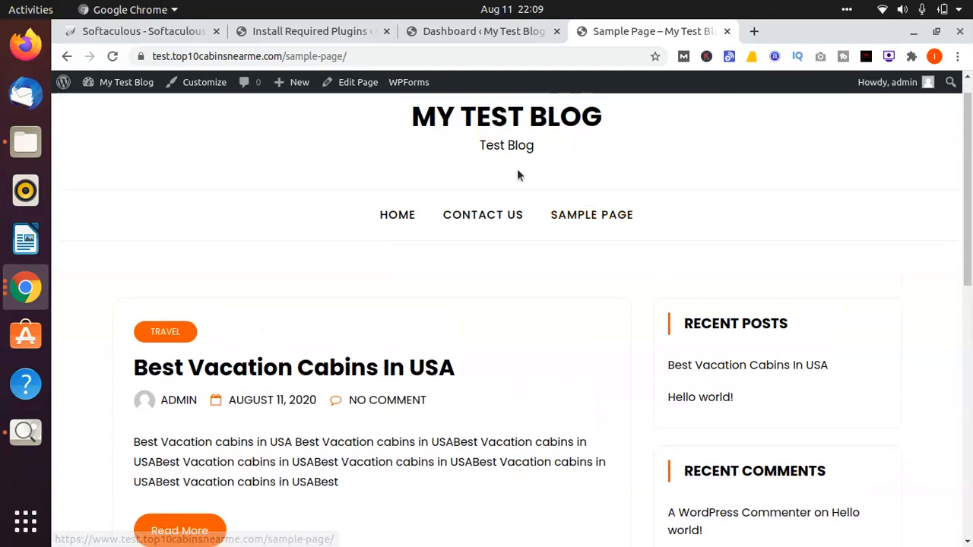
Step: Open the blog's Contact Us page and examine its content area
{"action": "left_click", "coordinate": [494, 200]}
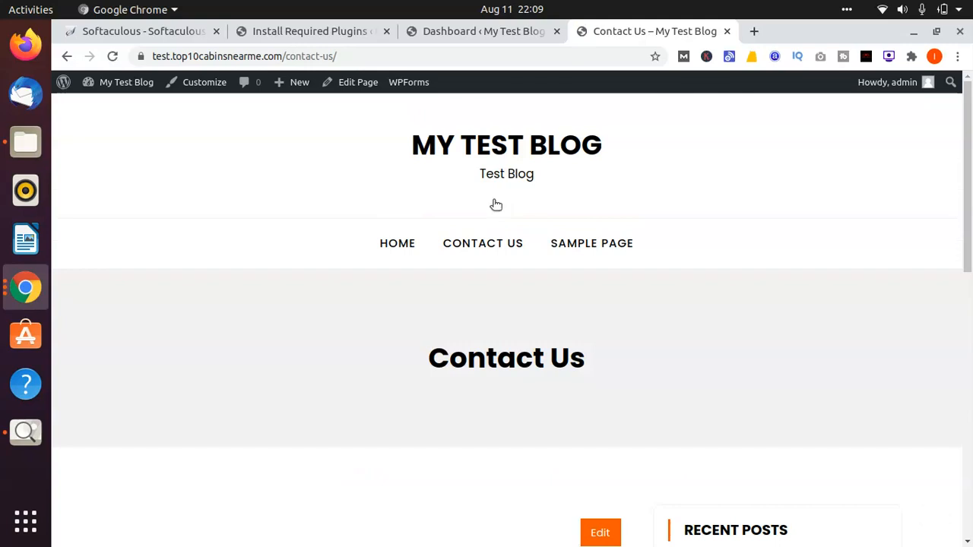
{"action": "scroll", "coordinate": [494, 204], "scroll_direction": "down", "scroll_amount": 4}
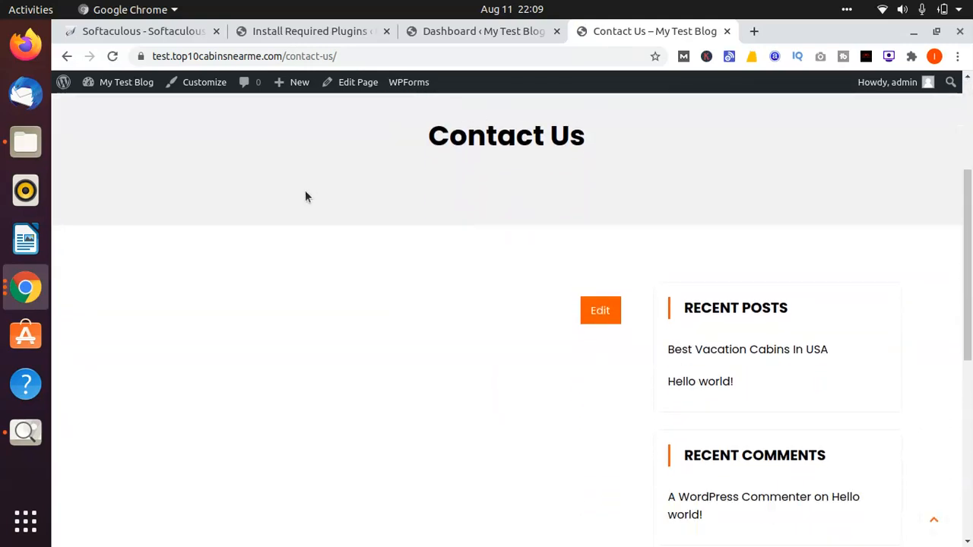
{"action": "scroll", "coordinate": [305, 197], "scroll_direction": "up", "scroll_amount": 4}
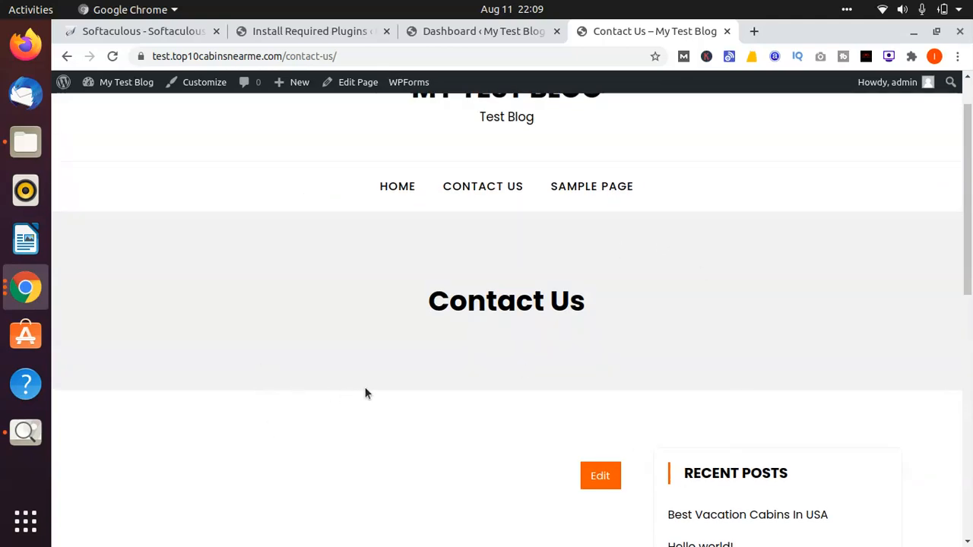
{"action": "scroll", "coordinate": [369, 387], "scroll_direction": "down", "scroll_amount": 3}
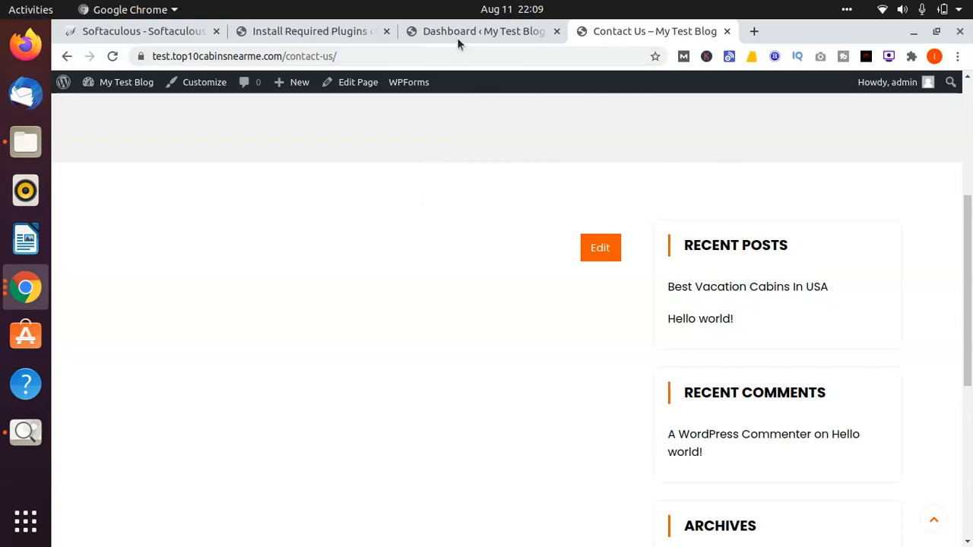
Step: Search the WordPress plugin directory for "form" and browse the available form plugins
{"action": "left_click", "coordinate": [309, 33]}
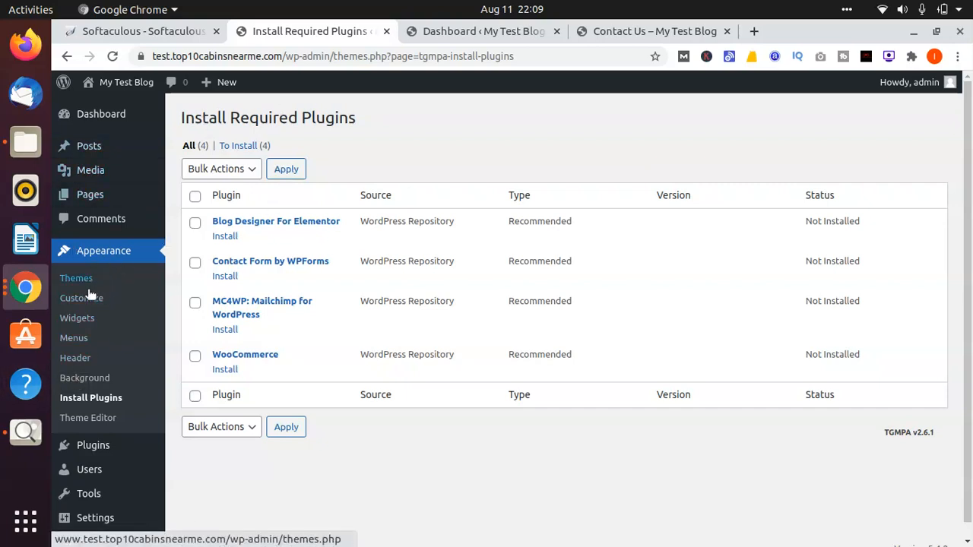
{"action": "mouse_move", "coordinate": [91, 445]}
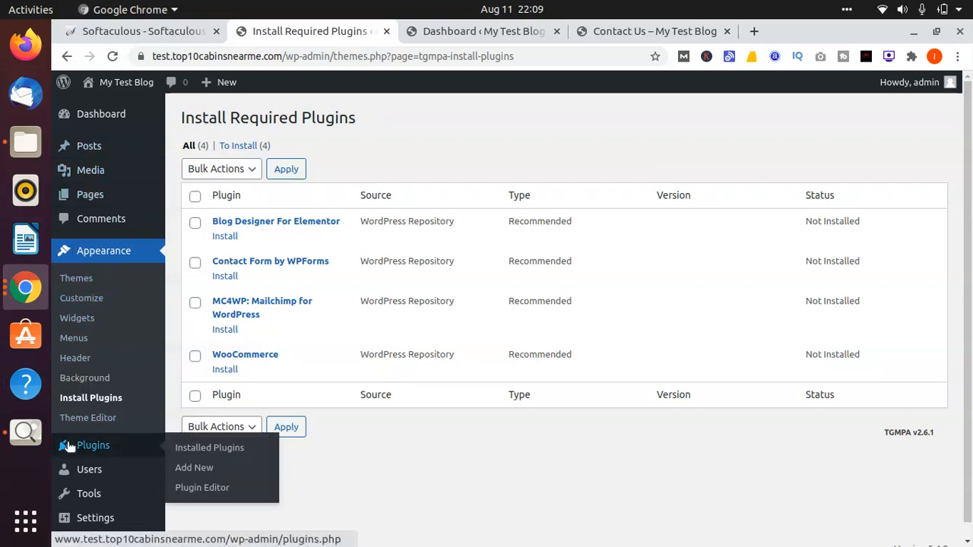
{"action": "left_click", "coordinate": [204, 469]}
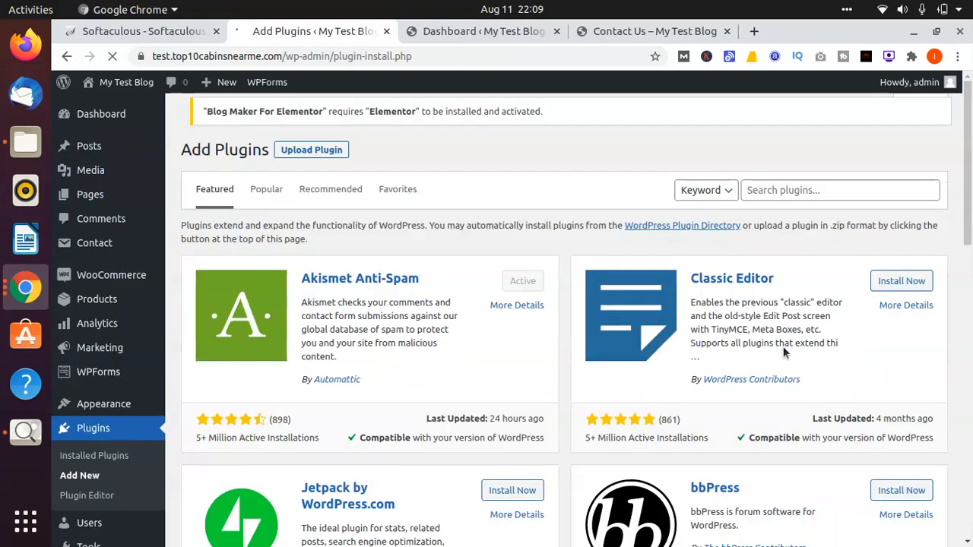
{"action": "left_click", "coordinate": [842, 199]}
{"action": "type", "text": "f"}
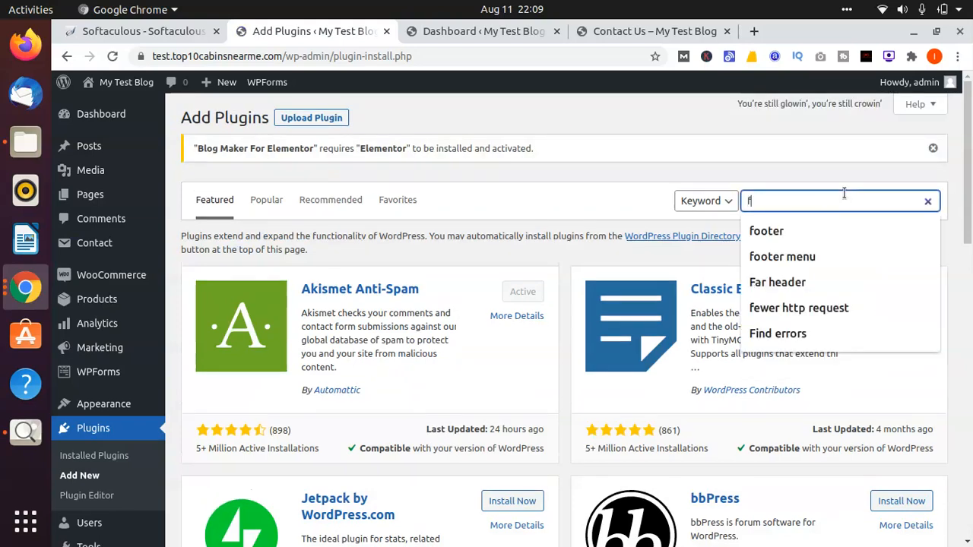
{"action": "type", "text": "orm"}
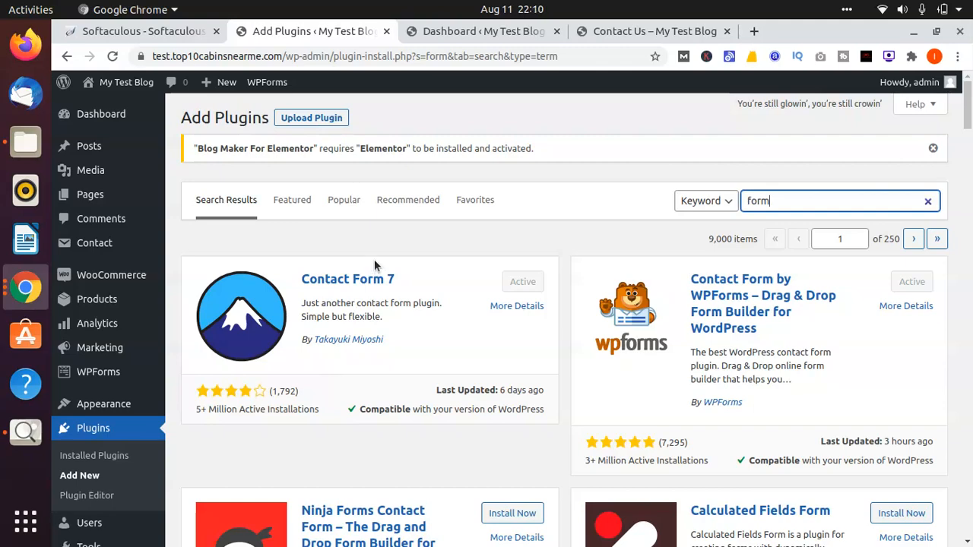
{"action": "left_click", "coordinate": [604, 231]}
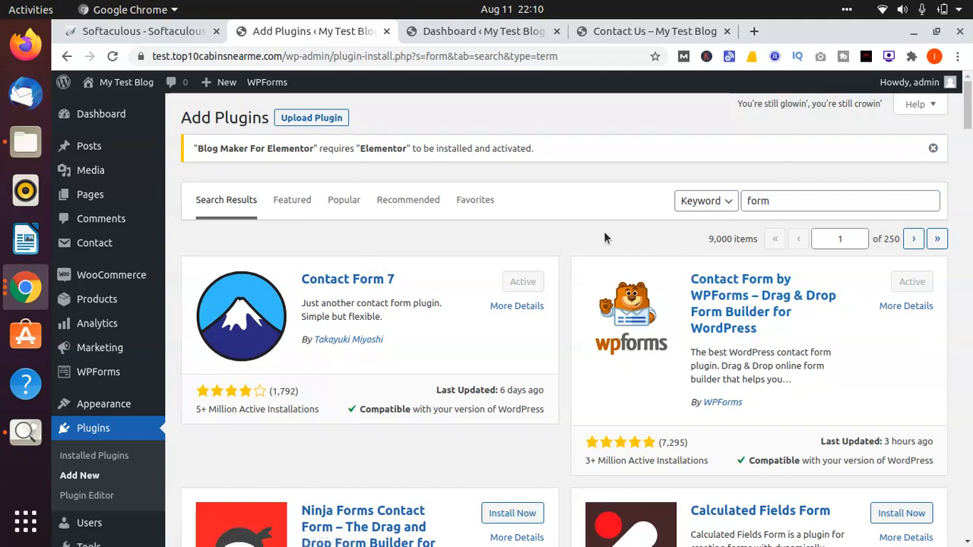
{"action": "scroll", "coordinate": [604, 231], "scroll_direction": "down", "scroll_amount": 1}
{"action": "scroll", "coordinate": [604, 231], "scroll_direction": "down", "scroll_amount": 5}
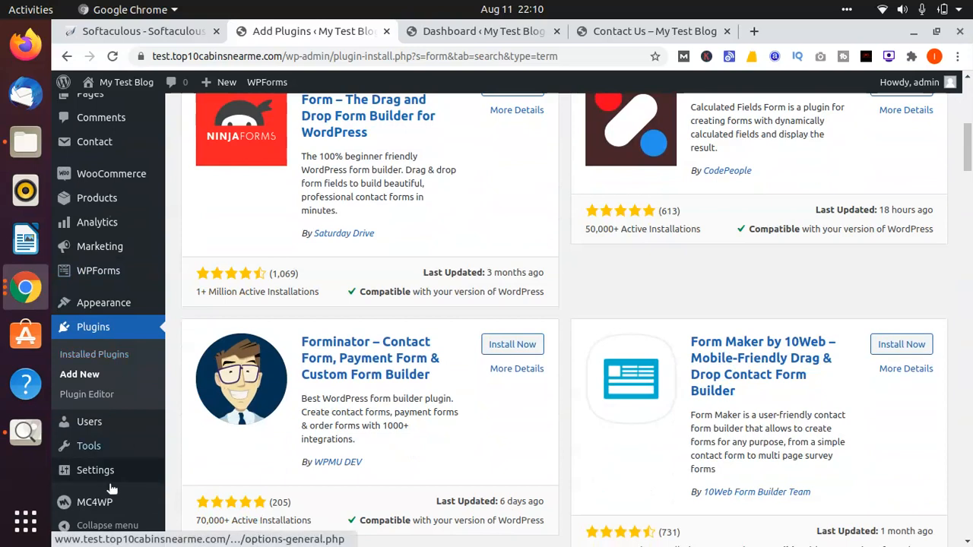
{"action": "mouse_move", "coordinate": [105, 498]}
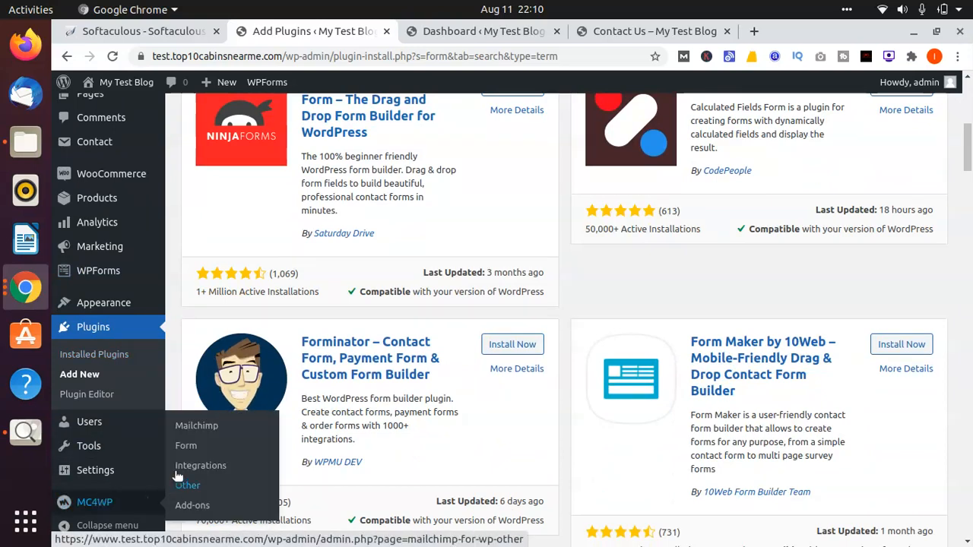
{"action": "mouse_move", "coordinate": [67, 473]}
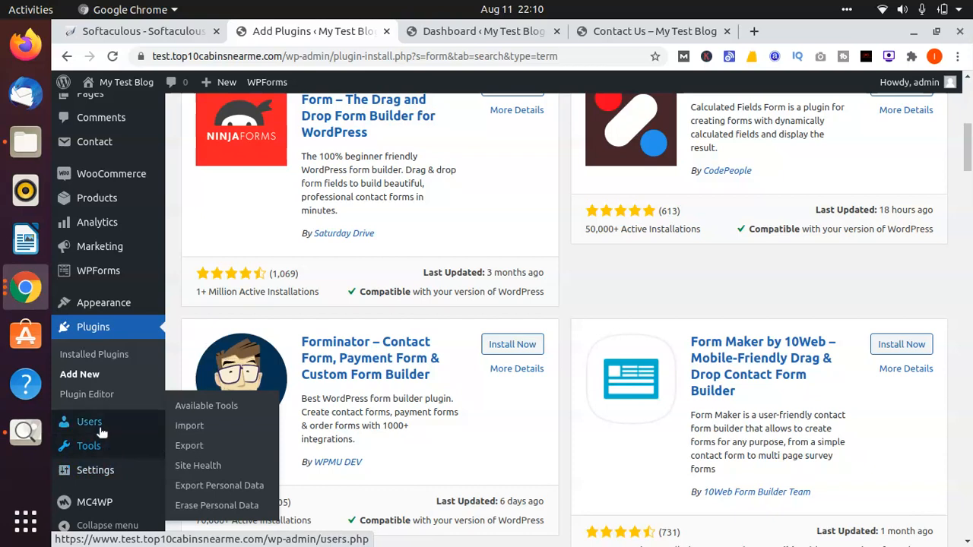
{"action": "left_click", "coordinate": [115, 275]}
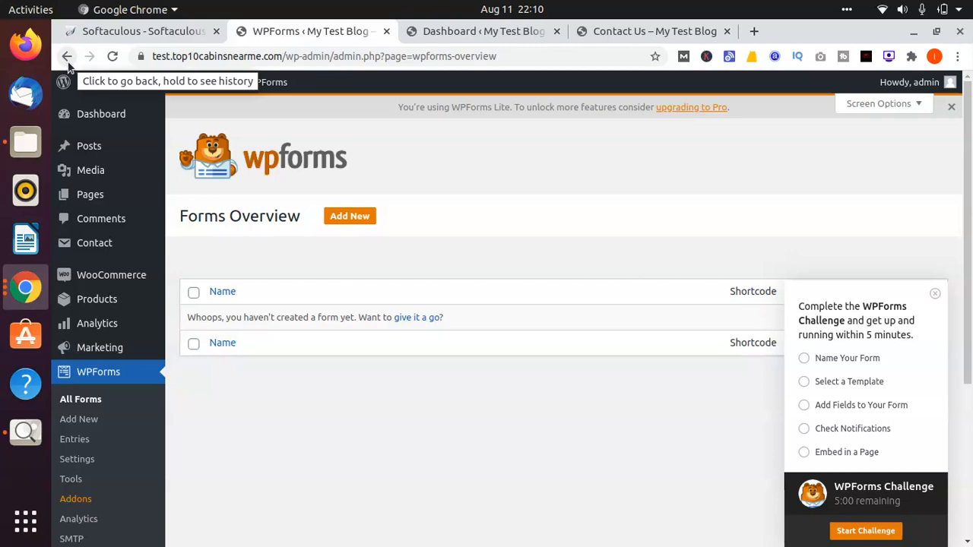
{"action": "left_click", "coordinate": [67, 56]}
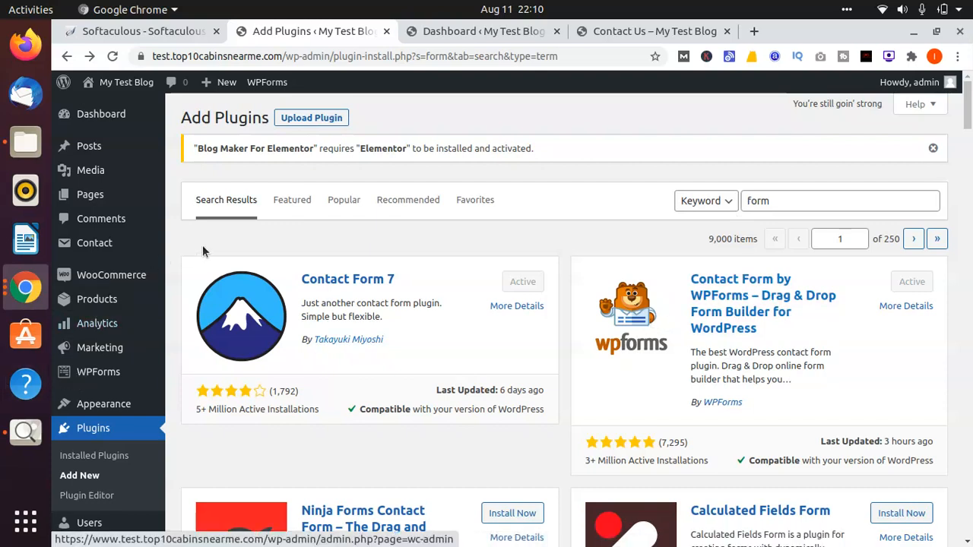
Step: Create a new WPForms form named "Contact Us" from the Simple Contact Form template
{"action": "mouse_move", "coordinate": [113, 376]}
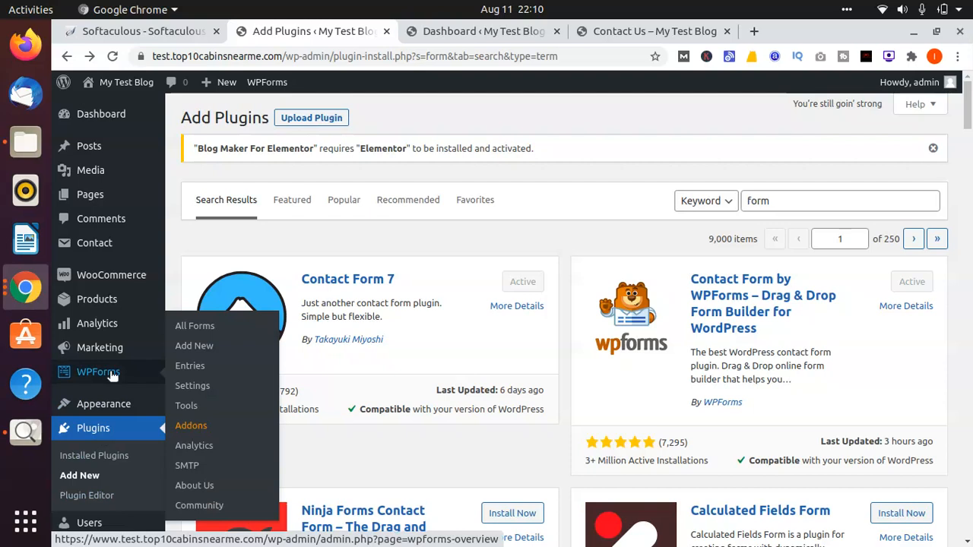
{"action": "left_click", "coordinate": [112, 375]}
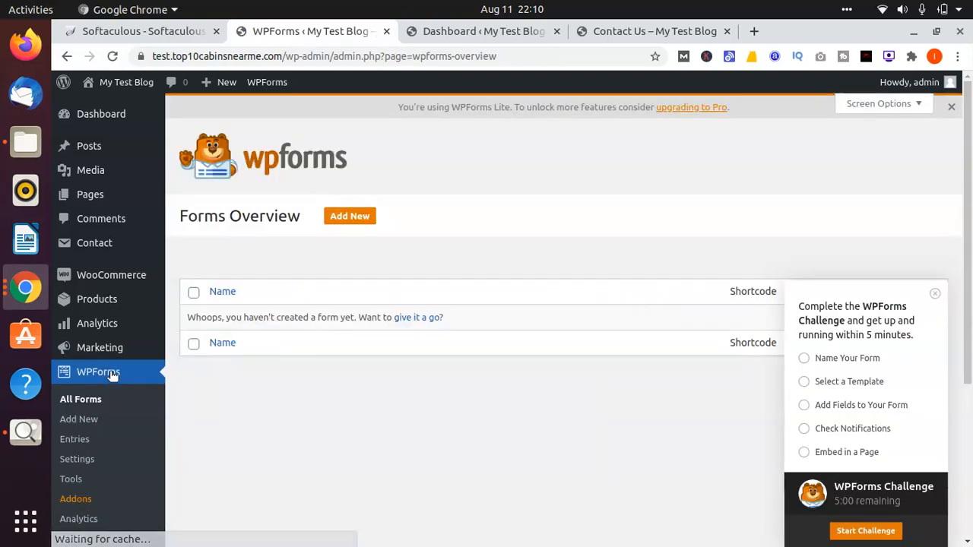
{"action": "left_click", "coordinate": [343, 226]}
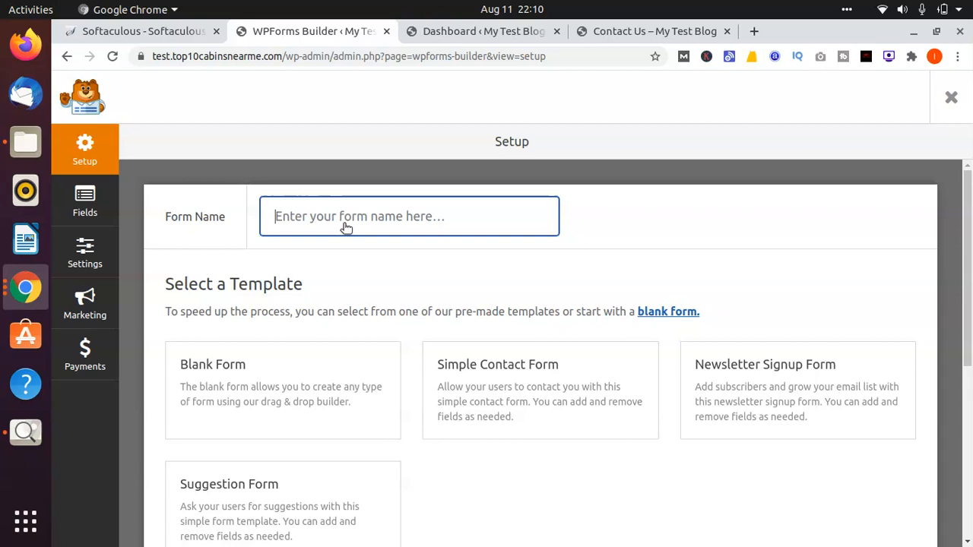
{"action": "left_click", "coordinate": [417, 231]}
{"action": "type", "text": "C"}
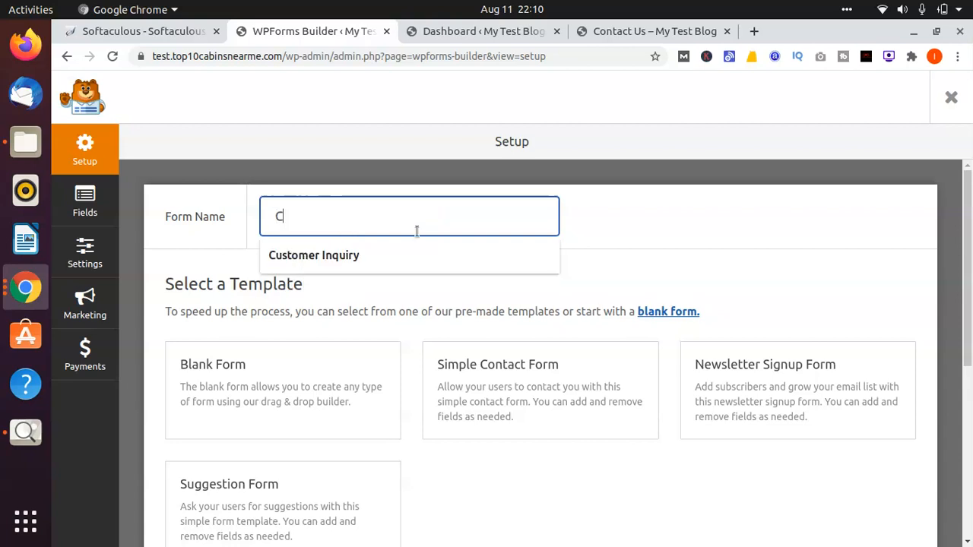
{"action": "type", "text": "ontact Us"}
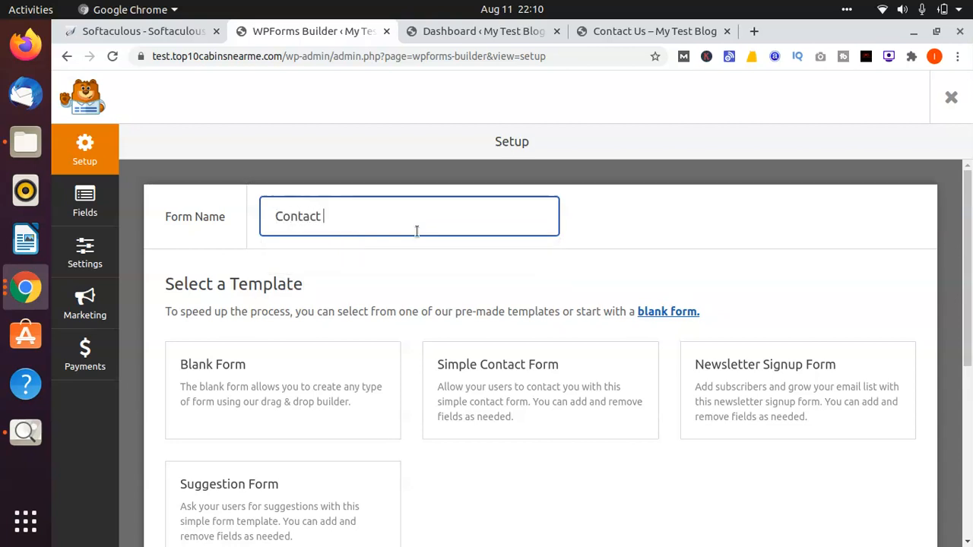
{"action": "left_click", "coordinate": [272, 274]}
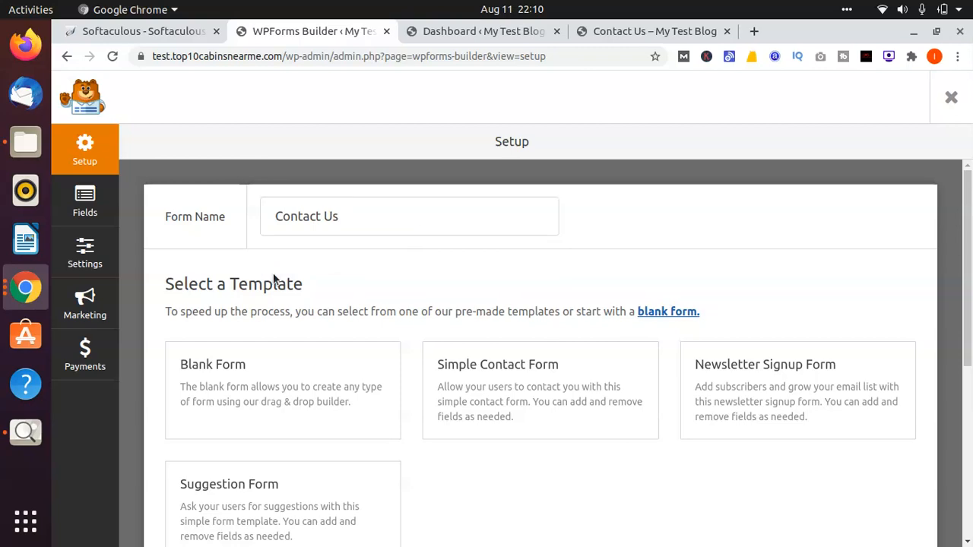
{"action": "scroll", "coordinate": [272, 274], "scroll_direction": "down", "scroll_amount": 4}
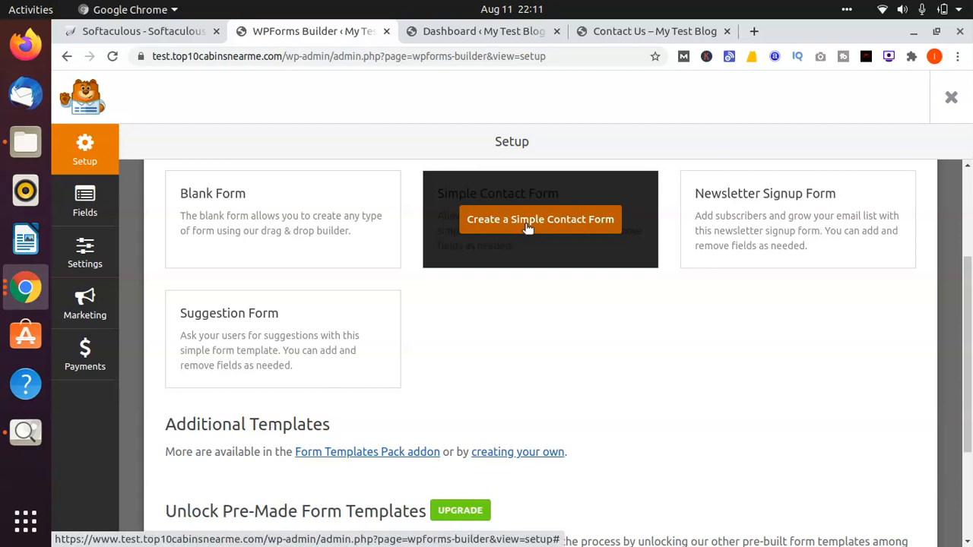
{"action": "left_click", "coordinate": [528, 220]}
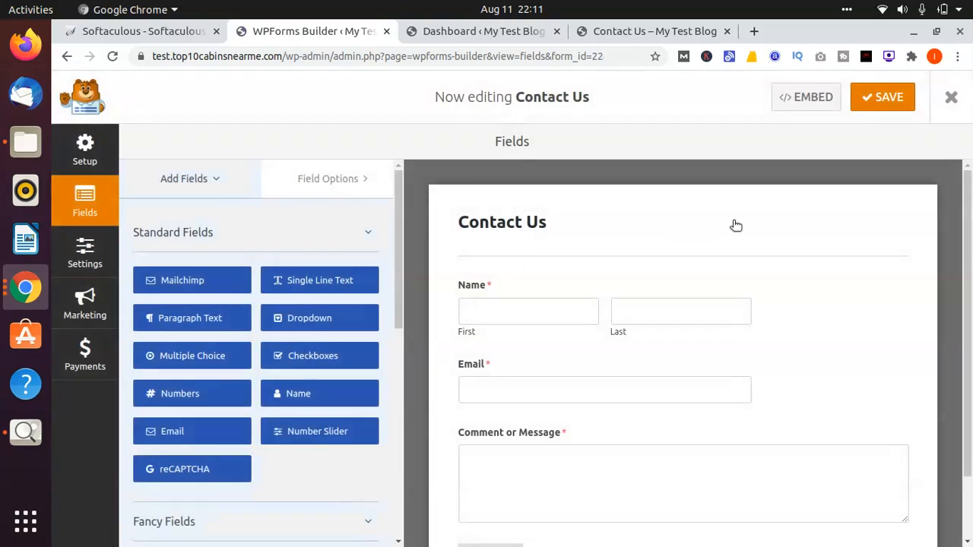
Step: Add a Numbers field to the contact form and place it between the Name and Email fields
{"action": "scroll", "coordinate": [954, 228], "scroll_direction": "down", "scroll_amount": 2}
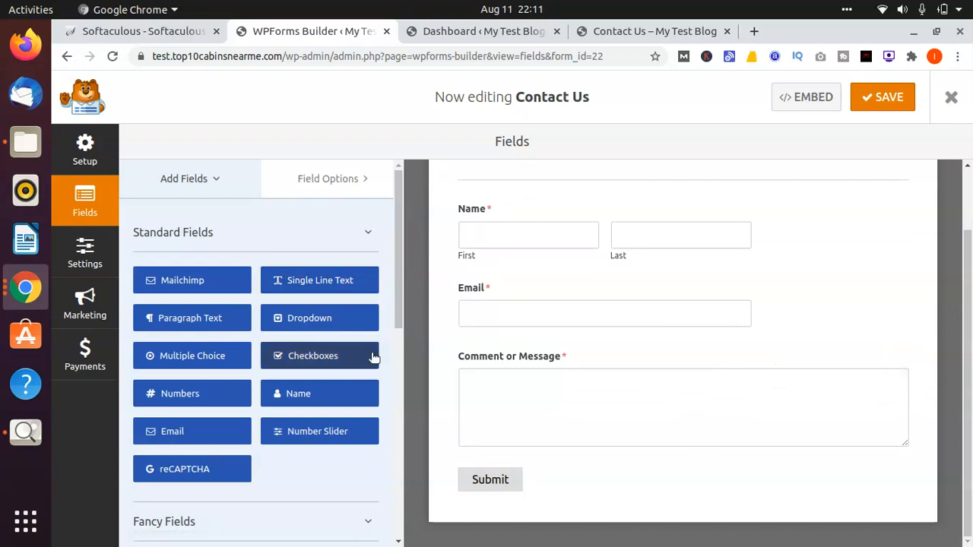
{"action": "left_click", "coordinate": [197, 396]}
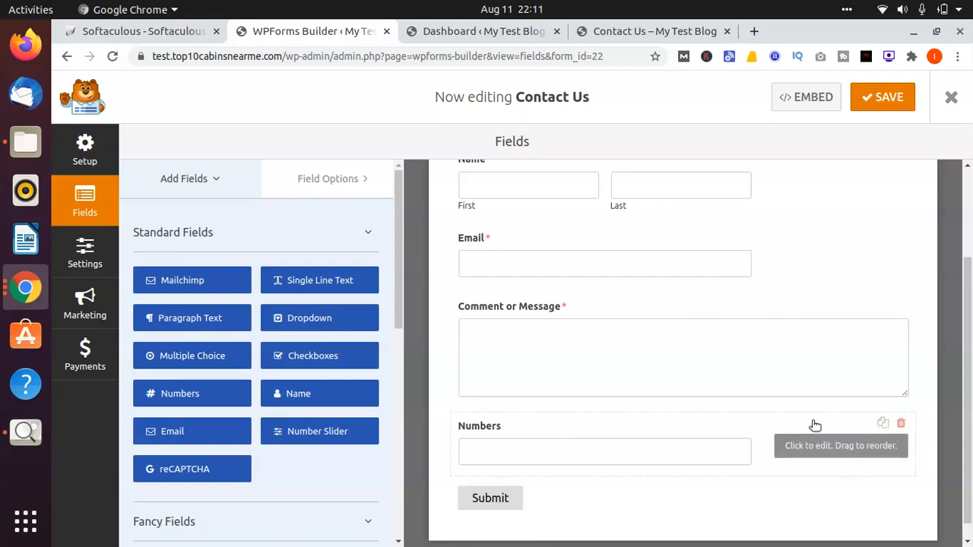
{"action": "left_click_drag", "start_coordinate": [747, 425], "coordinate": [737, 280]}
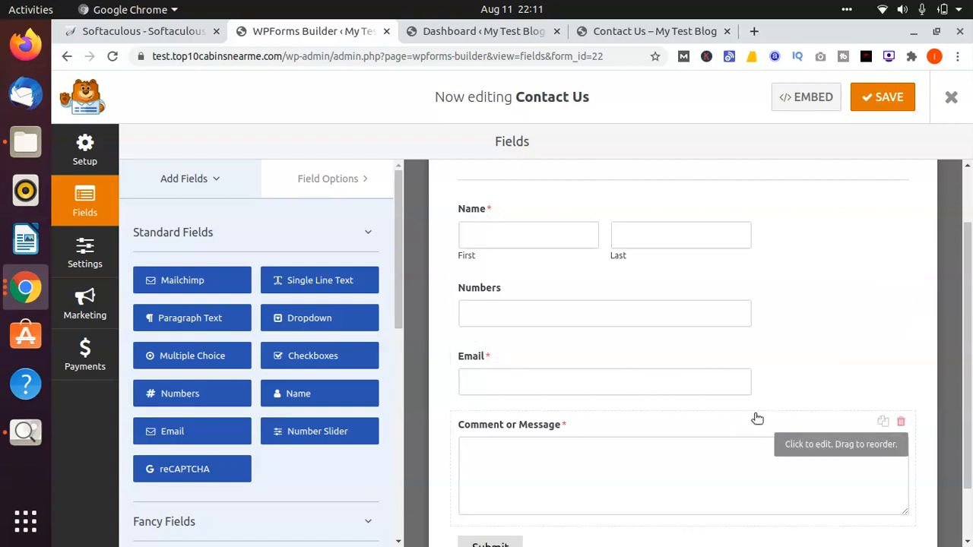
Step: Make the Numbers field of the contact form required
{"action": "left_click", "coordinate": [668, 301]}
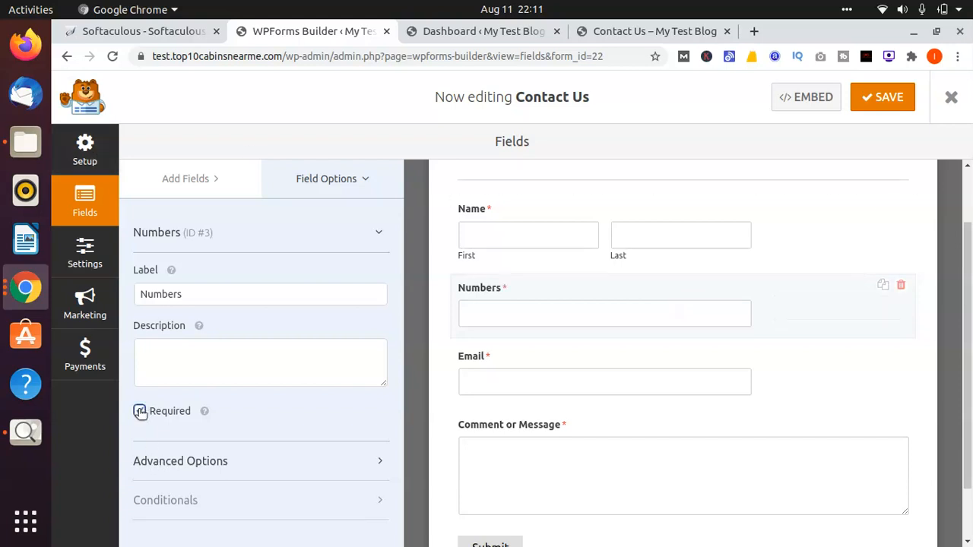
{"action": "left_click", "coordinate": [379, 232]}
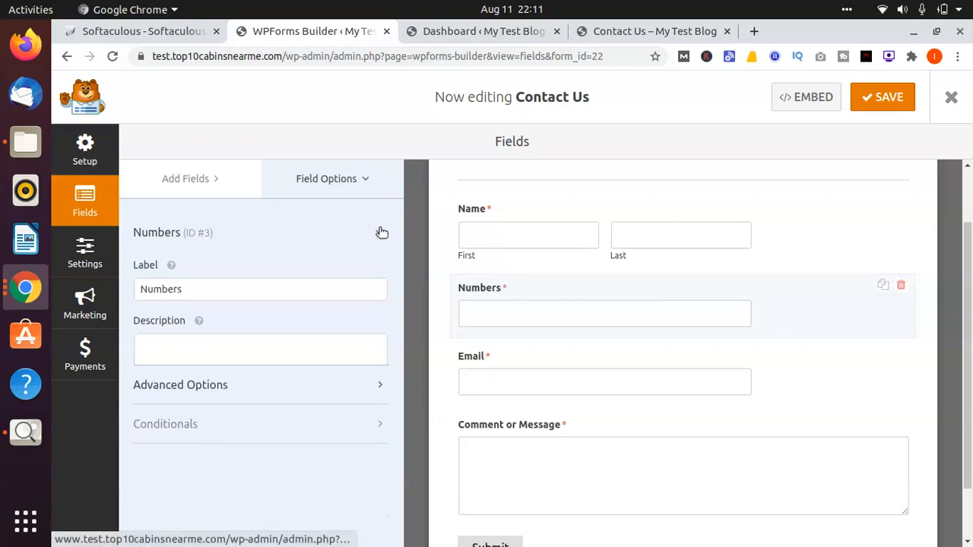
{"action": "left_click", "coordinate": [185, 178]}
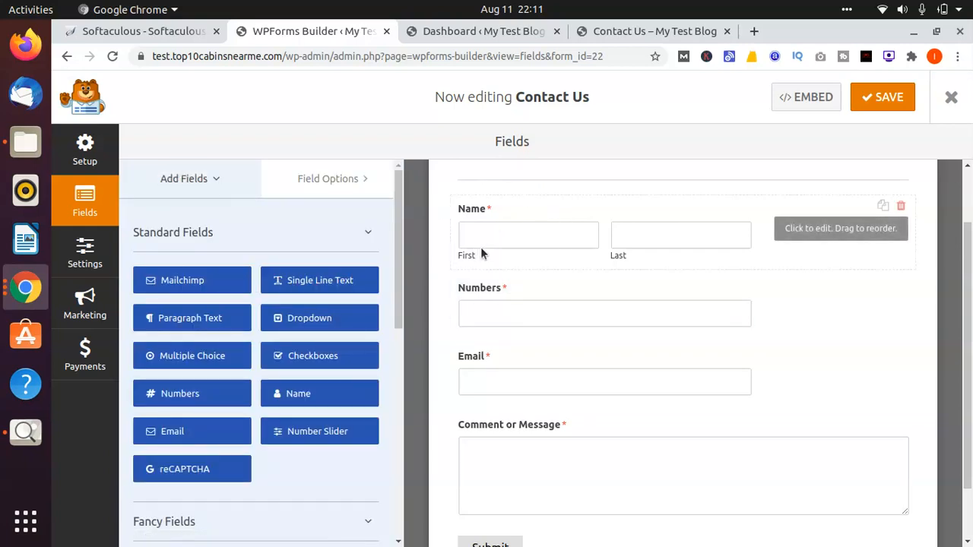
{"action": "scroll", "coordinate": [494, 263], "scroll_direction": "down", "scroll_amount": 2}
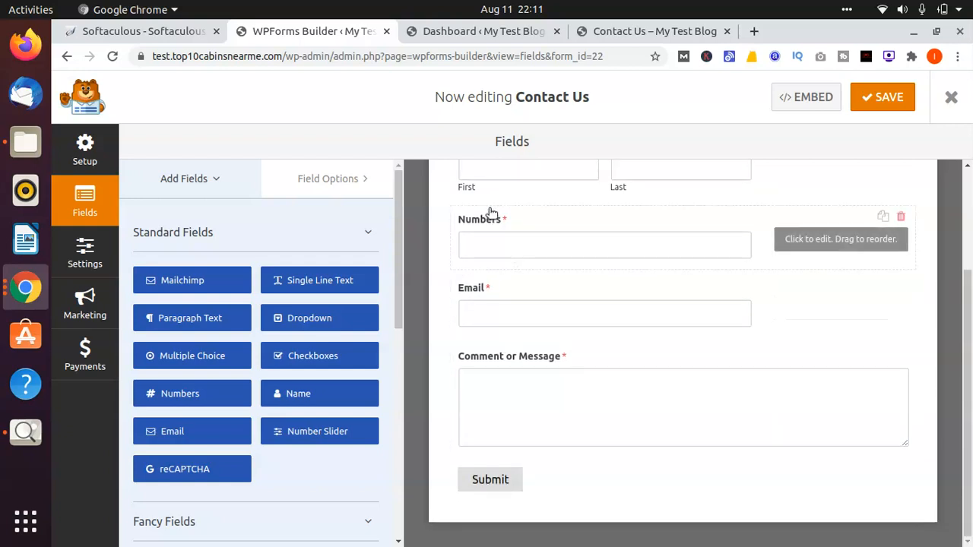
{"action": "scroll", "coordinate": [490, 212], "scroll_direction": "up", "scroll_amount": 4}
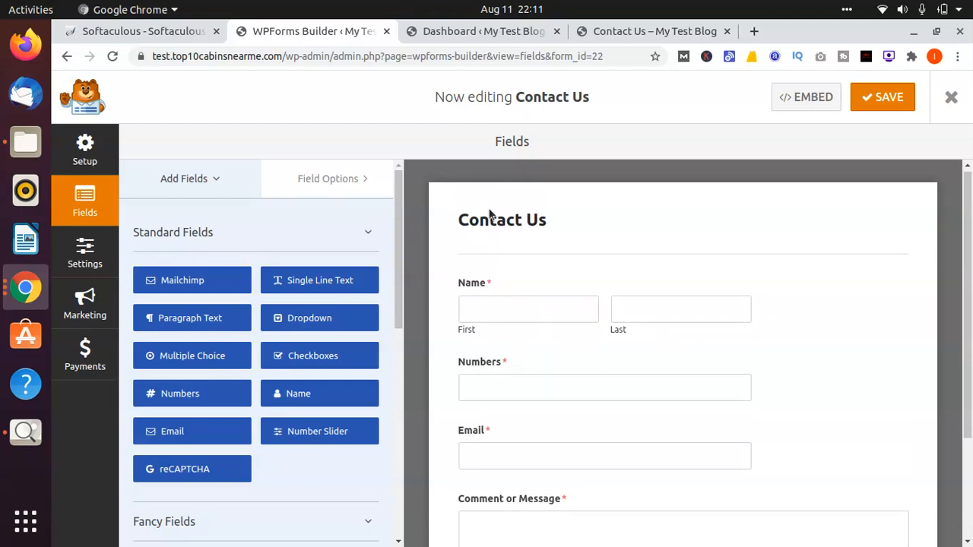
Step: Change the label of the Numbers field to "Mobile Number" and save the form
{"action": "left_click", "coordinate": [480, 371]}
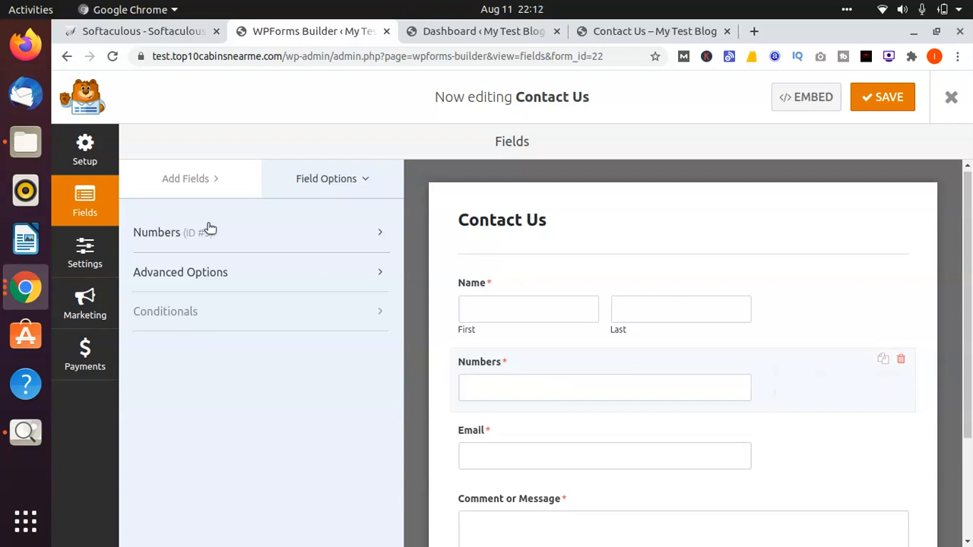
{"action": "left_click", "coordinate": [228, 235]}
{"action": "double_click", "coordinate": [183, 303]}
{"action": "key", "text": "BackSpace"}
{"action": "type", "text": "Mobile Number"}
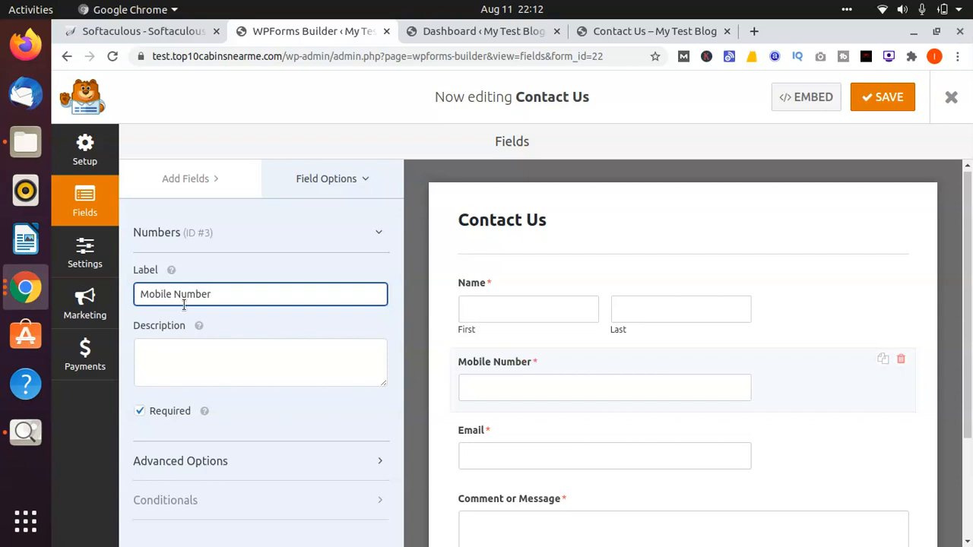
{"action": "left_click", "coordinate": [268, 316]}
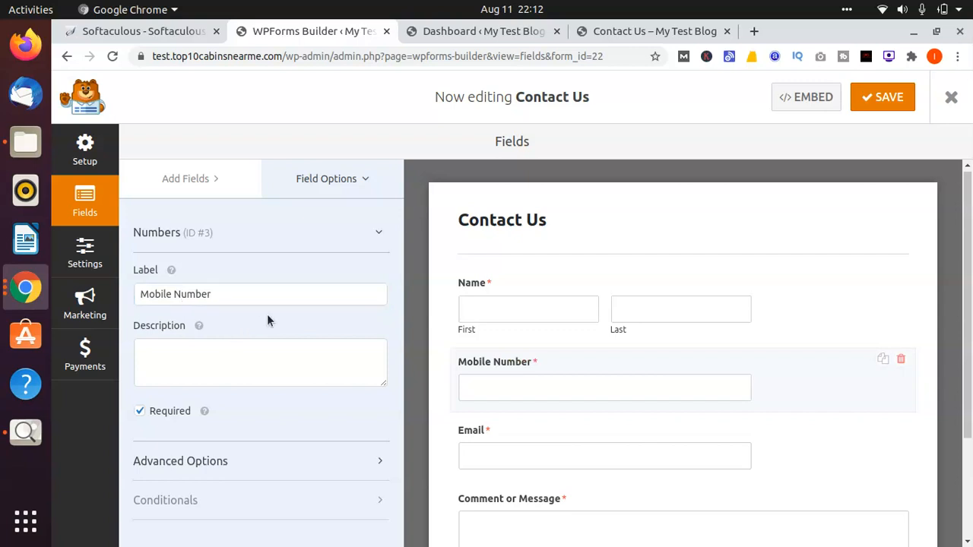
{"action": "left_click", "coordinate": [372, 231]}
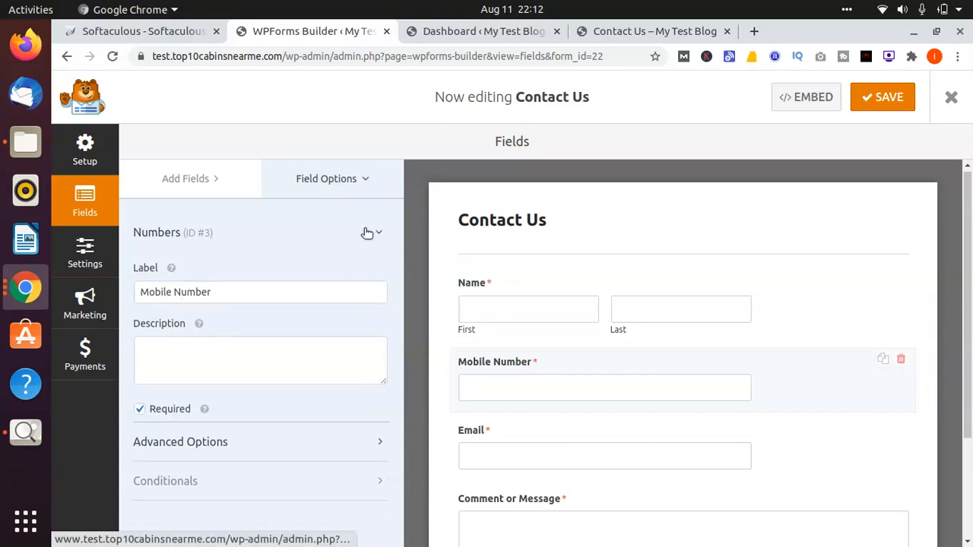
{"action": "left_click", "coordinate": [893, 110]}
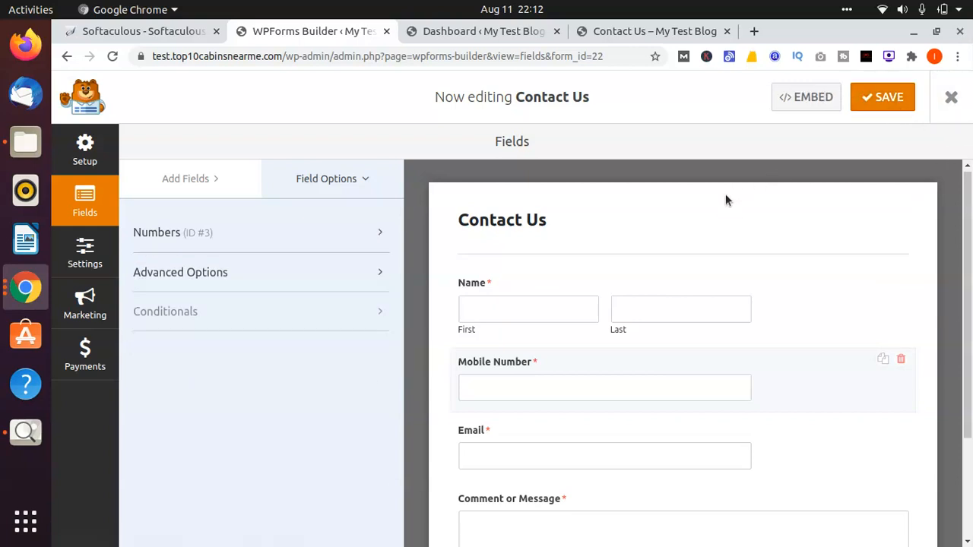
Step: Review the contact form's field layout and examine its general settings, including submit button text and anti-spam protection
{"action": "scroll", "coordinate": [725, 195], "scroll_direction": "down", "scroll_amount": 4}
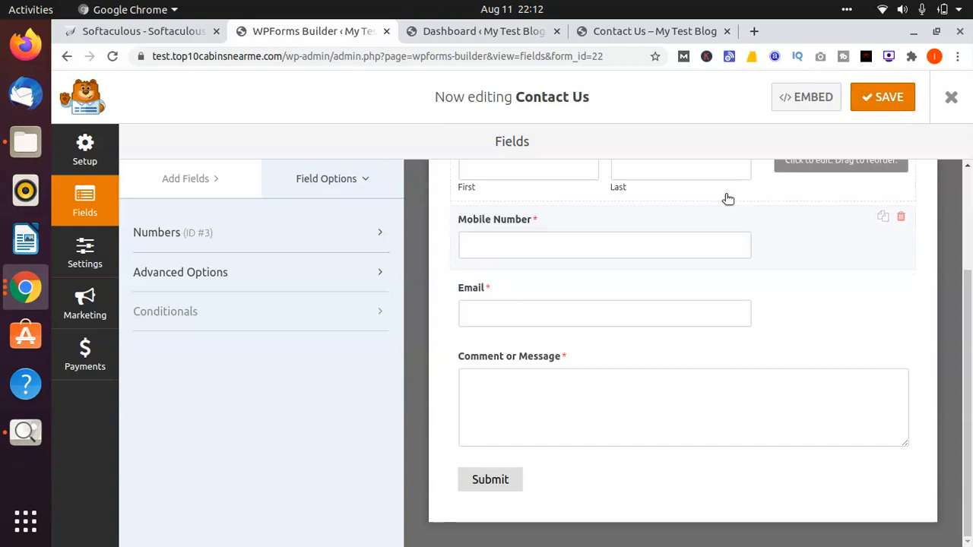
{"action": "scroll", "coordinate": [656, 459], "scroll_direction": "up", "scroll_amount": 4}
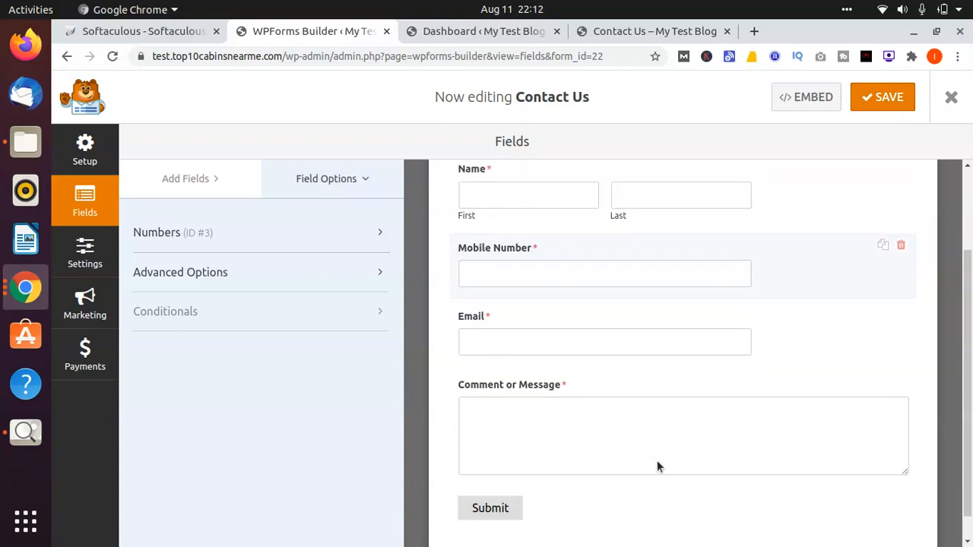
{"action": "left_click", "coordinate": [326, 173]}
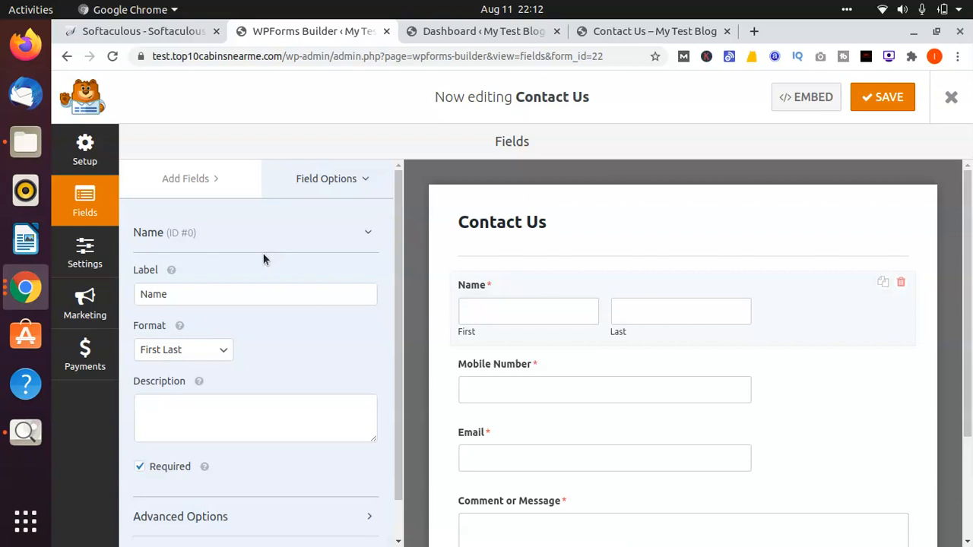
{"action": "left_click", "coordinate": [516, 226]}
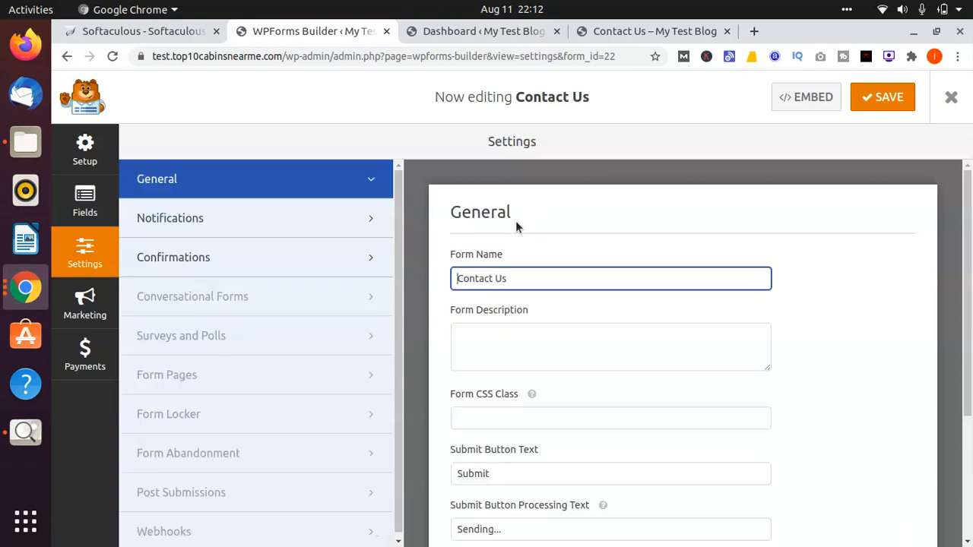
{"action": "left_click", "coordinate": [370, 192]}
{"action": "scroll", "coordinate": [531, 208], "scroll_direction": "down", "scroll_amount": 3}
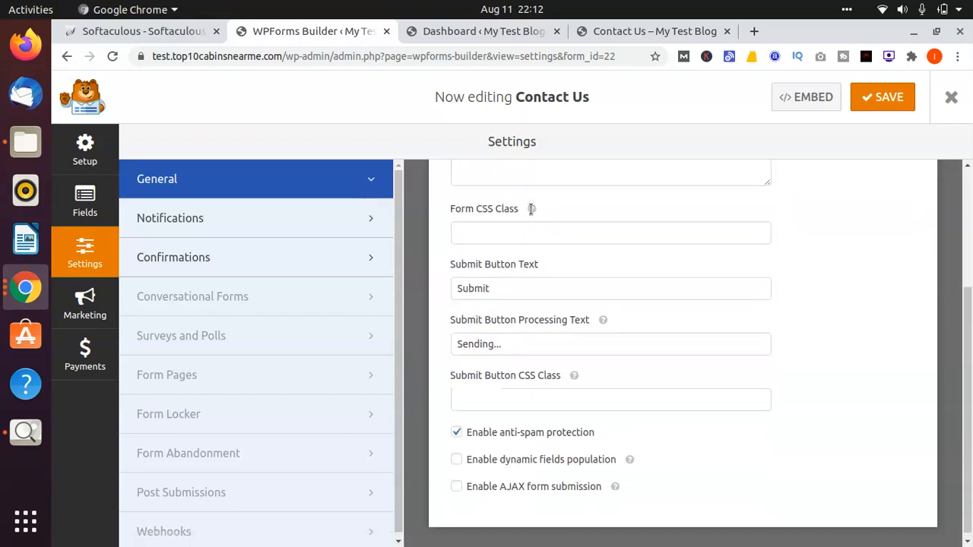
{"action": "scroll", "coordinate": [530, 208], "scroll_direction": "up", "scroll_amount": 3}
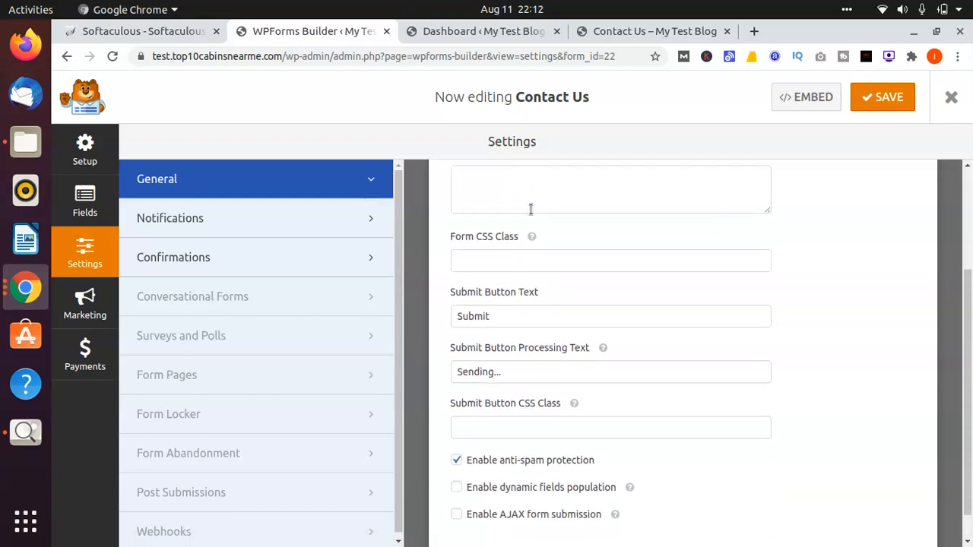
{"action": "left_click", "coordinate": [96, 161]}
{"action": "left_click", "coordinate": [89, 199]}
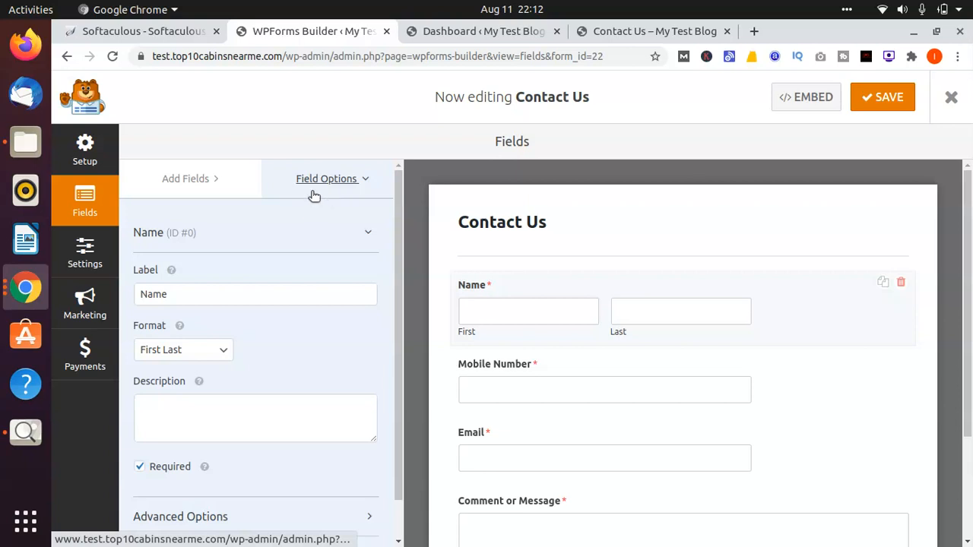
{"action": "left_click", "coordinate": [84, 252]}
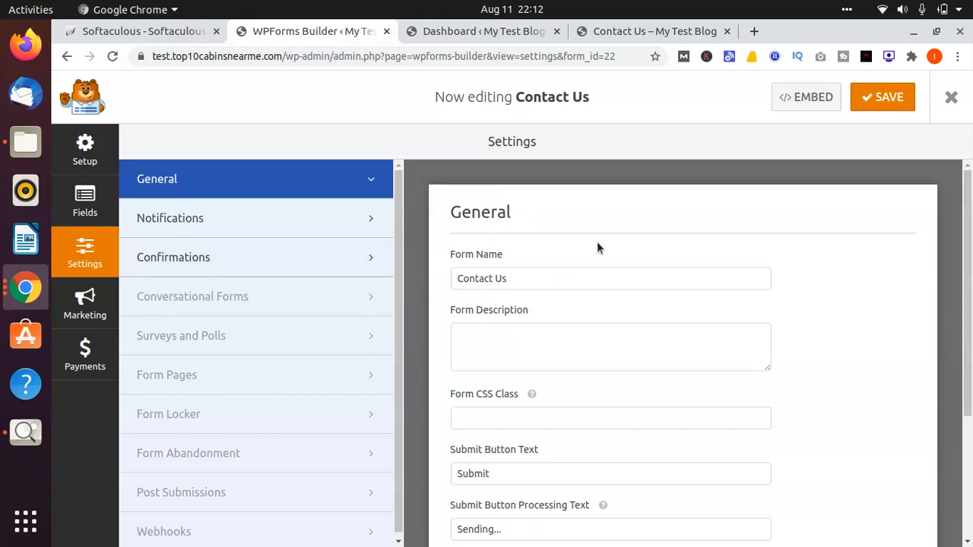
{"action": "scroll", "coordinate": [597, 241], "scroll_direction": "down", "scroll_amount": 3}
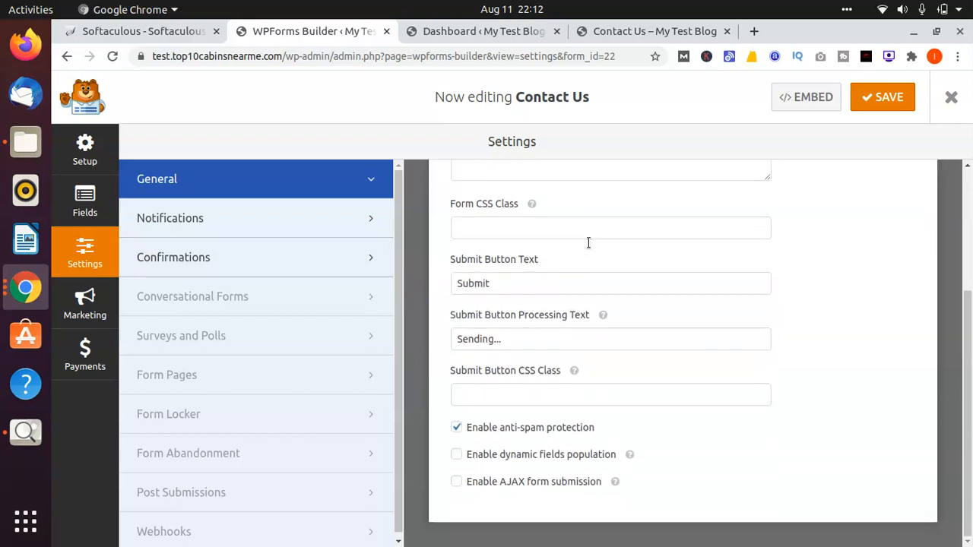
Step: Examine the form's notification settings and its default confirmation message
{"action": "left_click", "coordinate": [351, 238]}
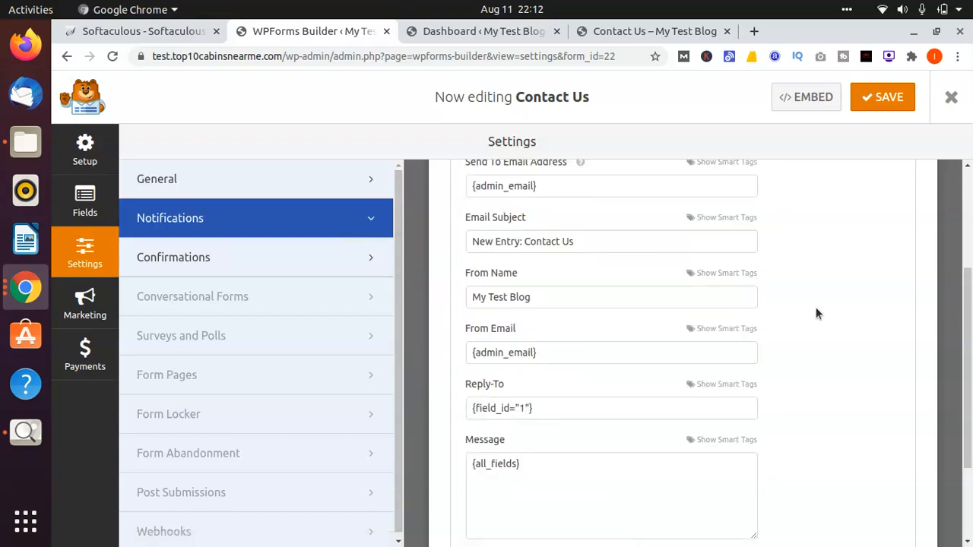
{"action": "scroll", "coordinate": [815, 312], "scroll_direction": "up", "scroll_amount": 1}
{"action": "scroll", "coordinate": [815, 309], "scroll_direction": "up", "scroll_amount": 3}
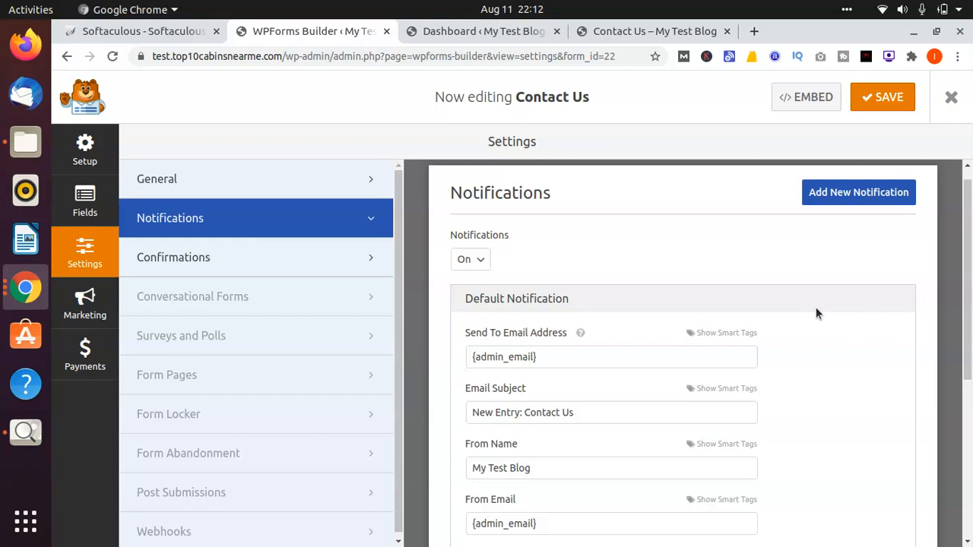
{"action": "left_click", "coordinate": [253, 263]}
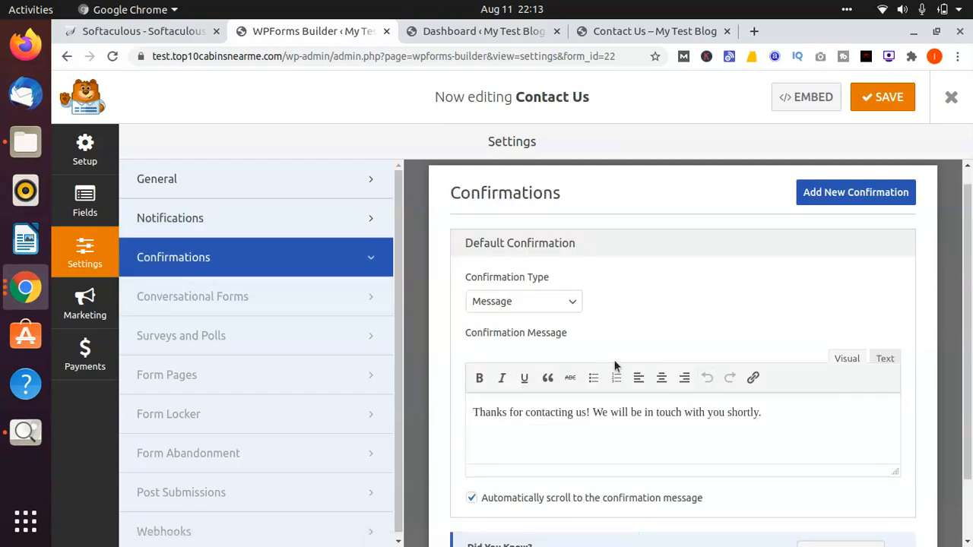
{"action": "scroll", "coordinate": [709, 296], "scroll_direction": "down", "scroll_amount": 2}
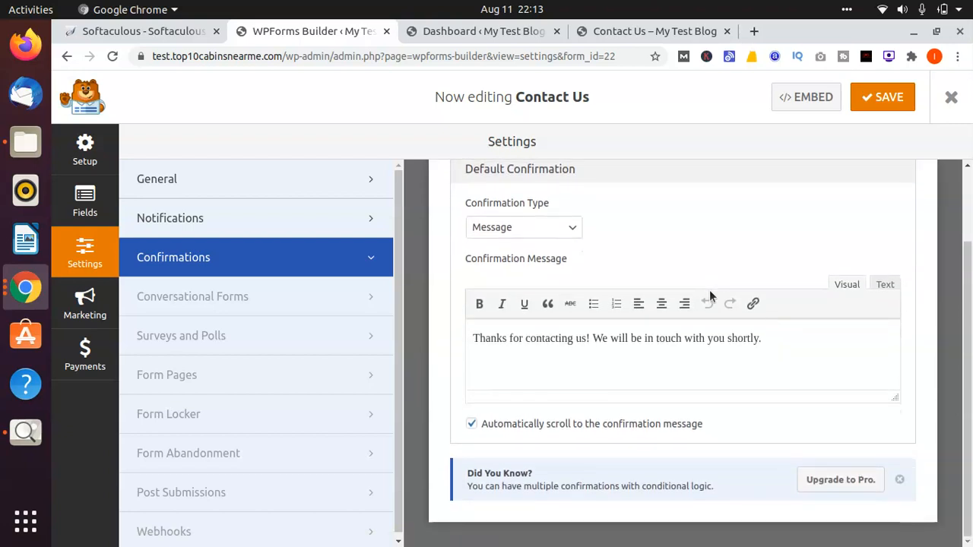
{"action": "left_click", "coordinate": [613, 348]}
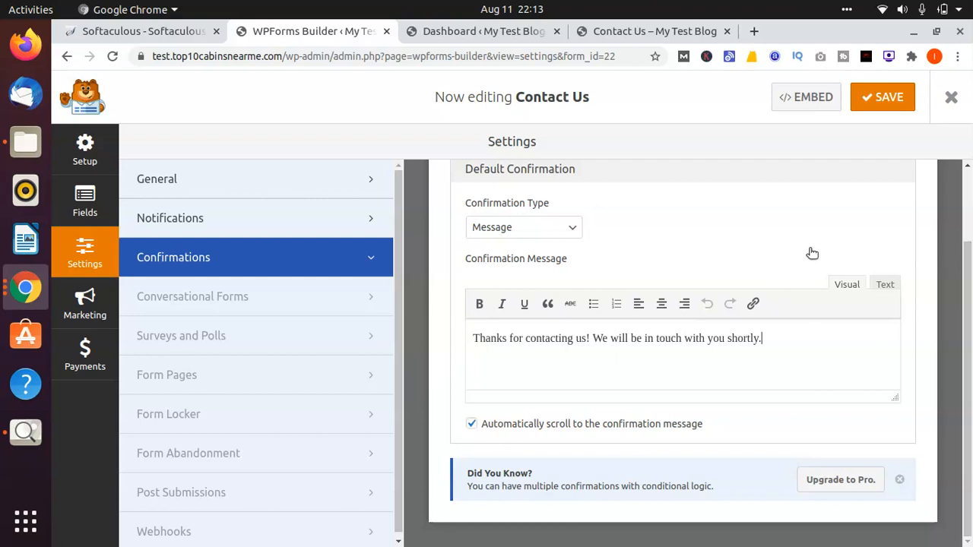
Step: Save the Contact Us form and exit the form builder to the forms overview
{"action": "left_click", "coordinate": [879, 102]}
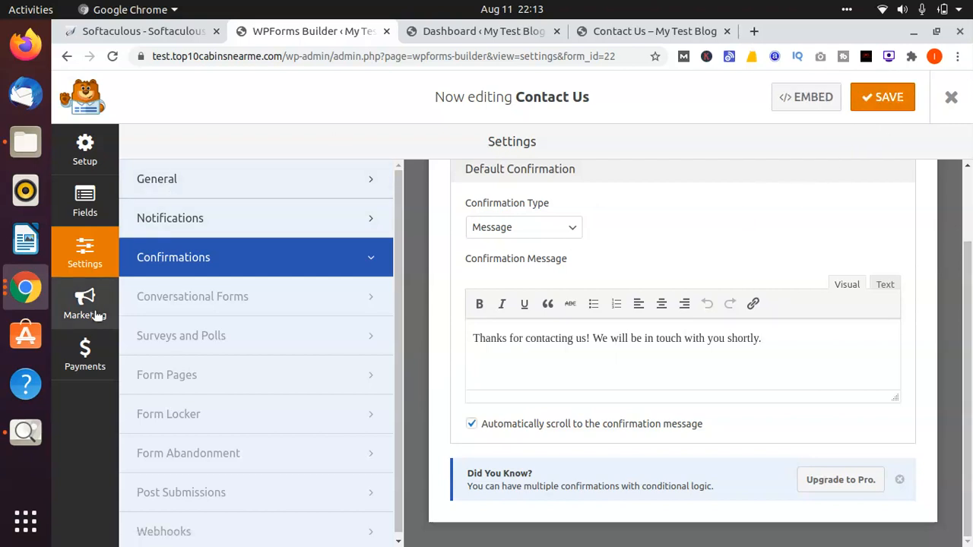
{"action": "left_click", "coordinate": [941, 110]}
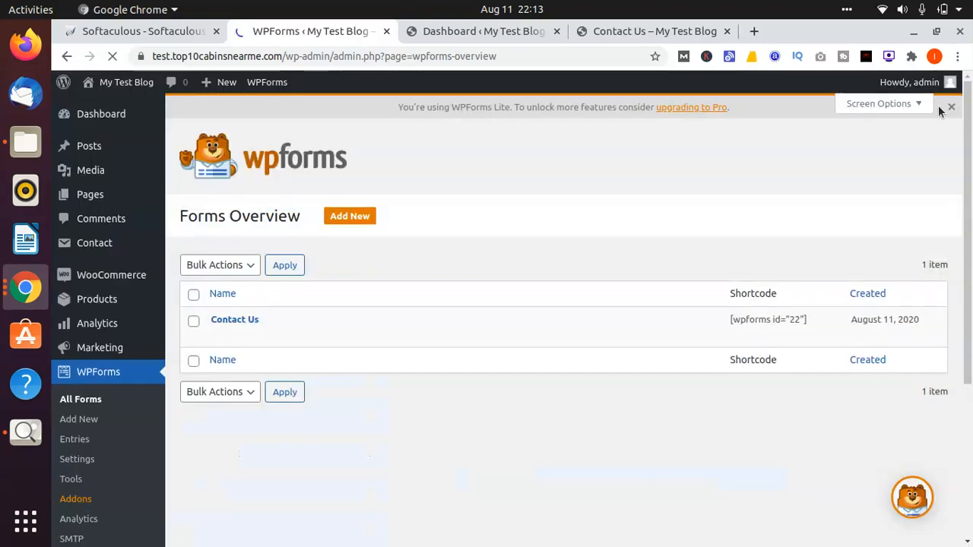
{"action": "mouse_move", "coordinate": [254, 319]}
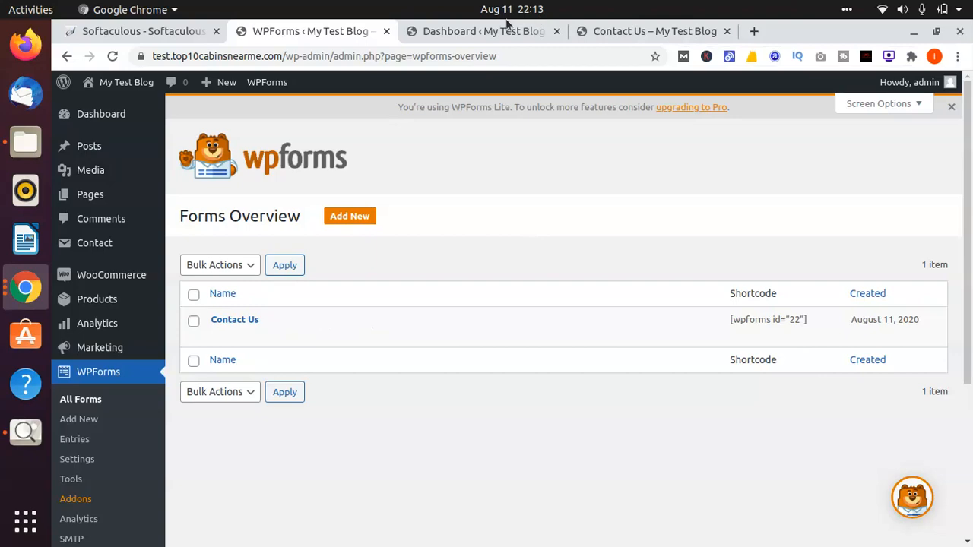
Step: Open the blog's Contact Us page for editing from the list of all pages
{"action": "left_click", "coordinate": [459, 31]}
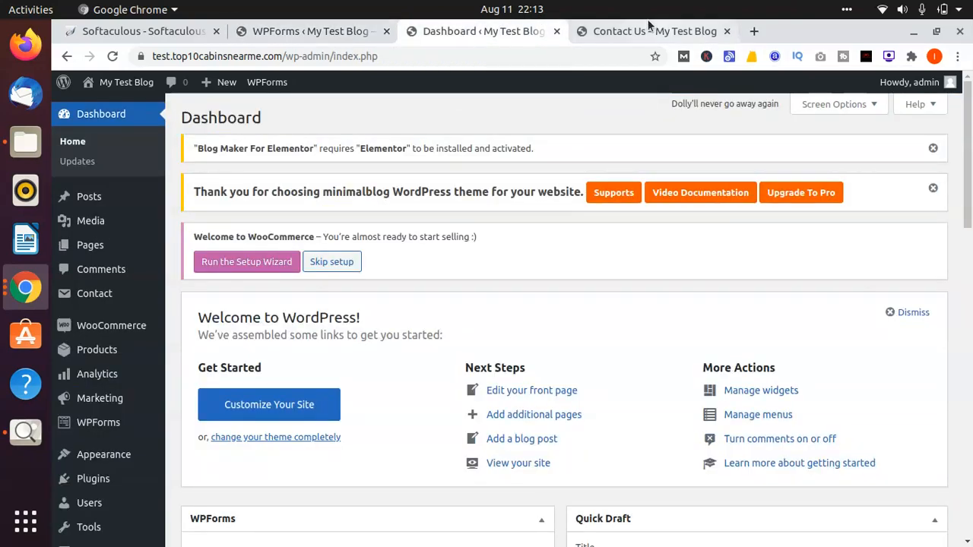
{"action": "left_click", "coordinate": [624, 30]}
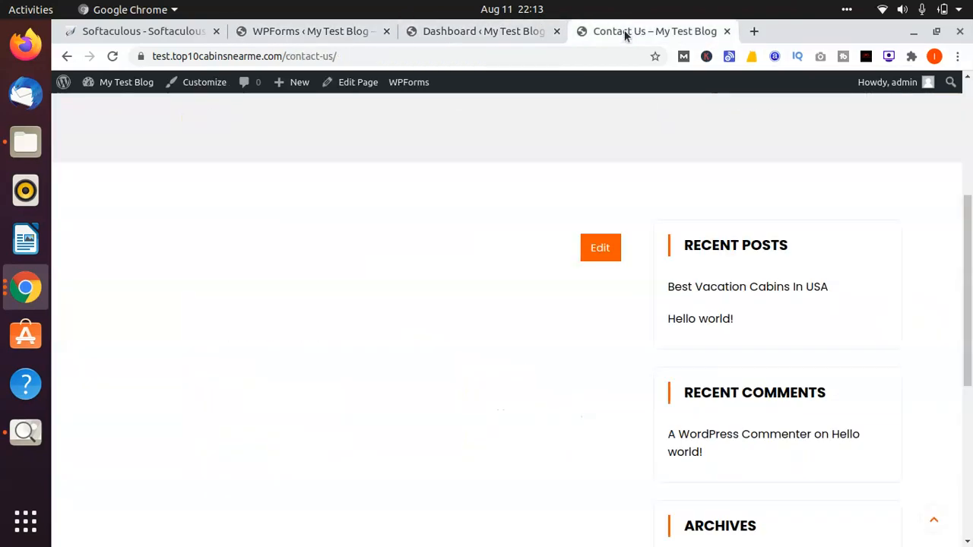
{"action": "left_click", "coordinate": [289, 35]}
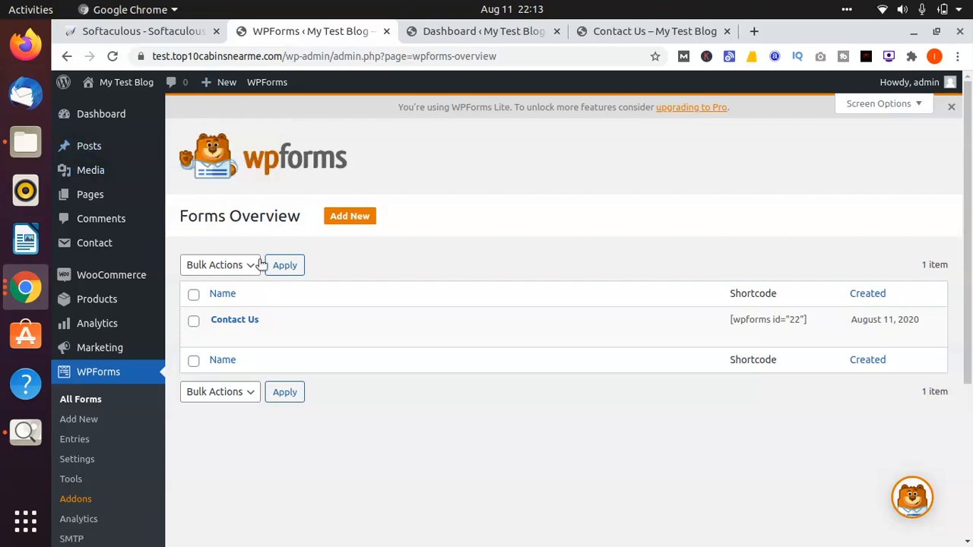
{"action": "mouse_move", "coordinate": [68, 199]}
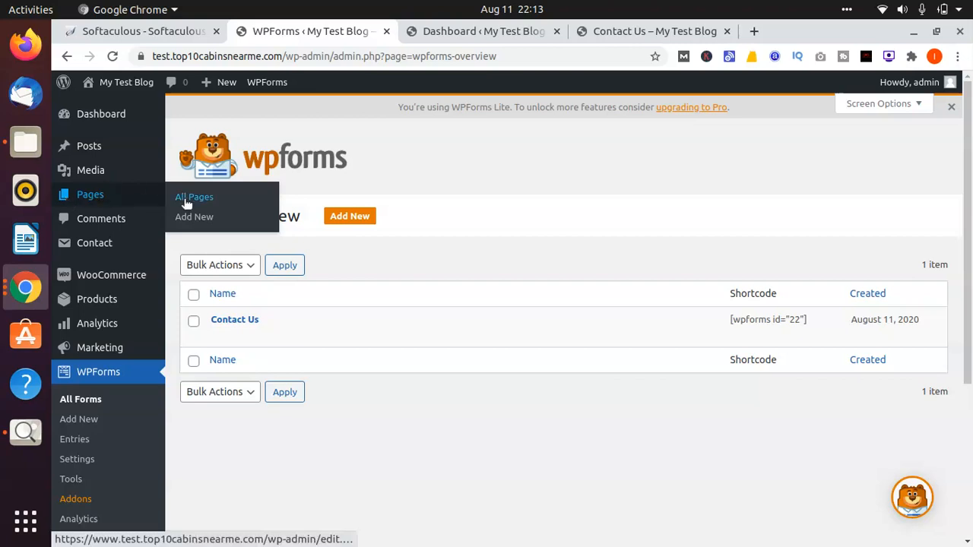
{"action": "left_click", "coordinate": [456, 31]}
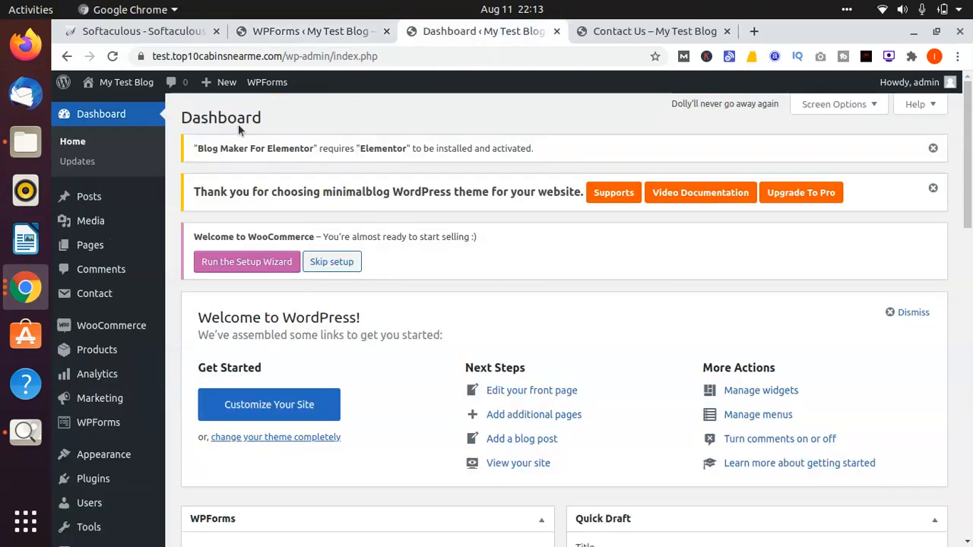
{"action": "left_click", "coordinate": [80, 256]}
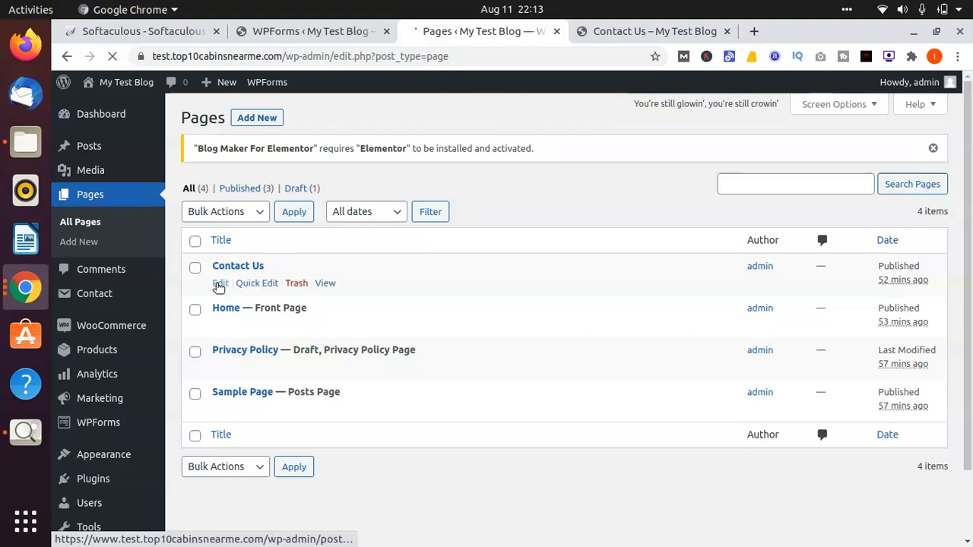
{"action": "left_click", "coordinate": [220, 283]}
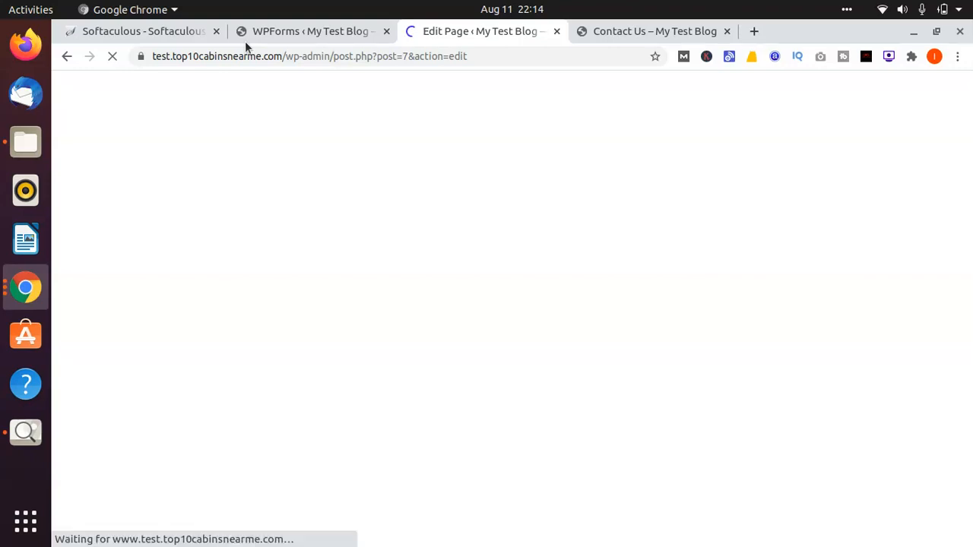
{"action": "left_click", "coordinate": [357, 36]}
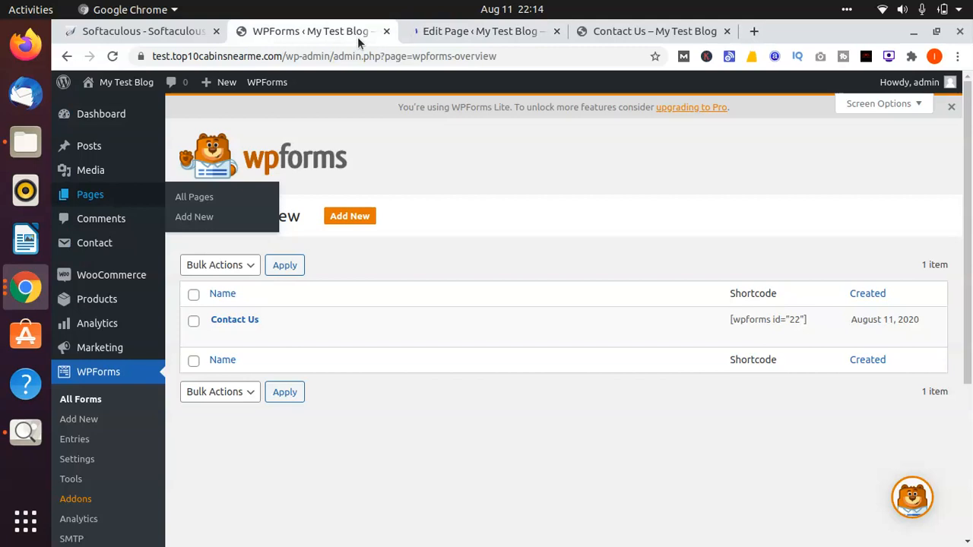
{"action": "left_click", "coordinate": [477, 32]}
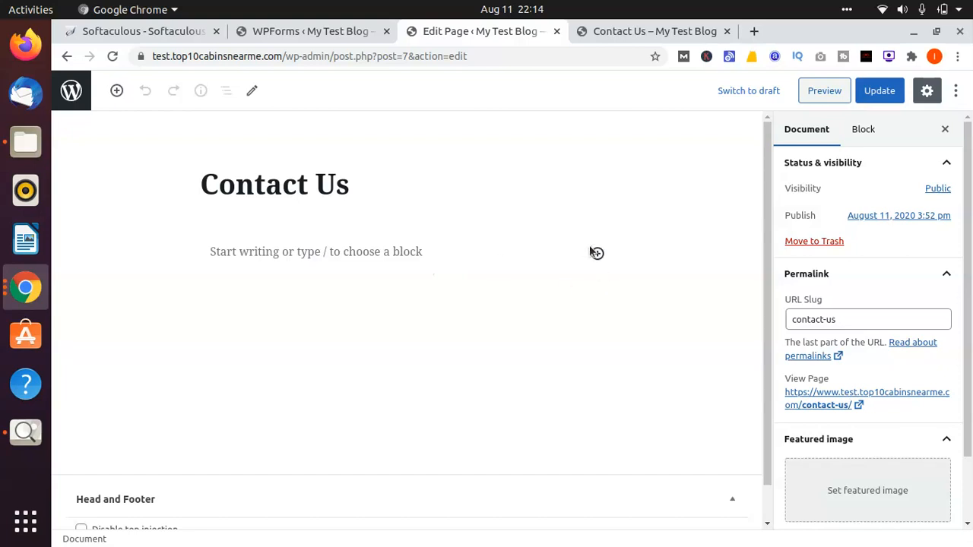
Step: Insert a WPForms block into the empty body below the Contact Us page title
{"action": "left_click", "coordinate": [307, 180]}
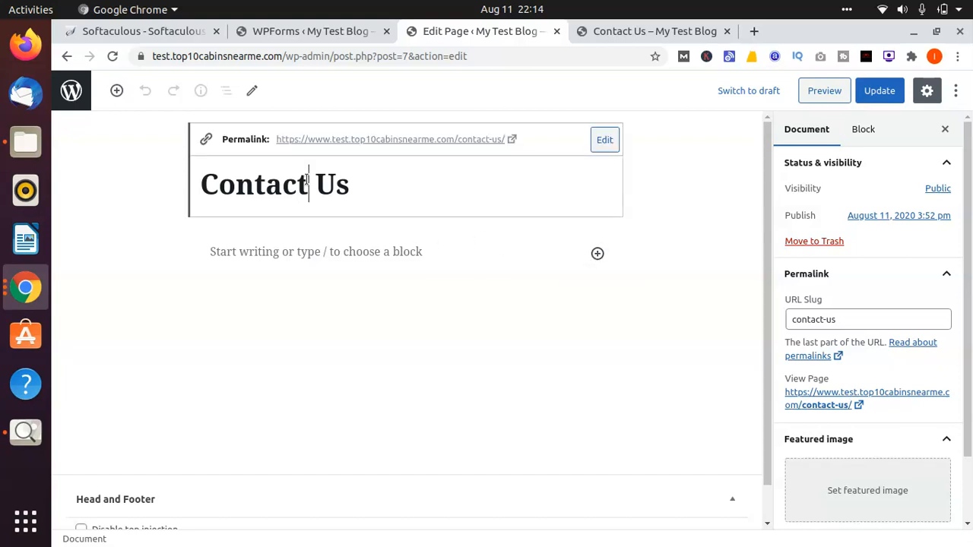
{"action": "left_click", "coordinate": [308, 254]}
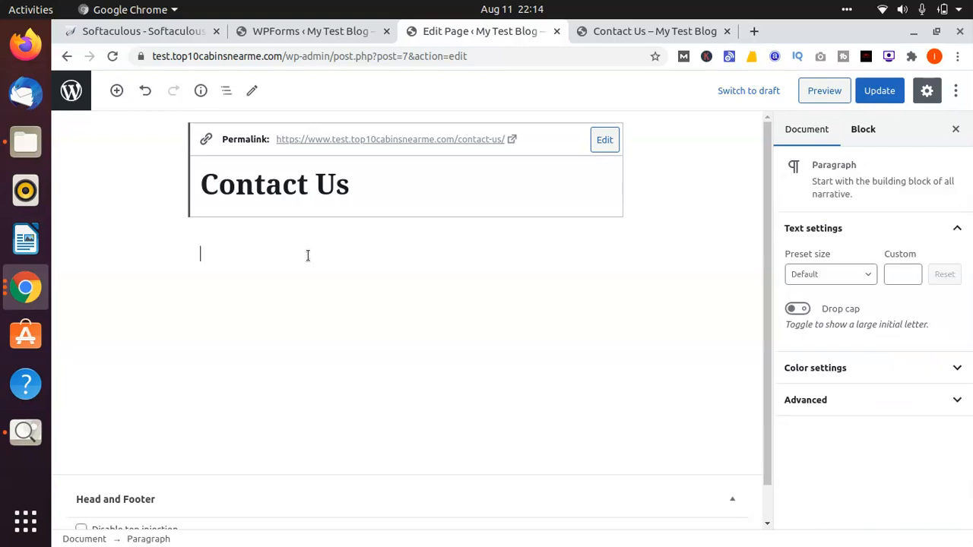
{"action": "left_click", "coordinate": [598, 254]}
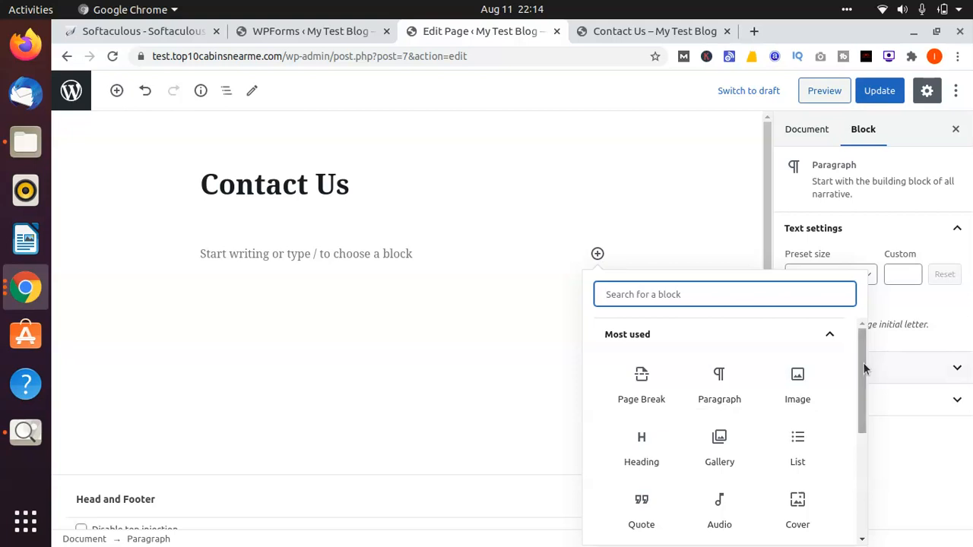
{"action": "left_click_drag", "start_coordinate": [863, 363], "coordinate": [861, 511]}
{"action": "left_click", "coordinate": [825, 451]}
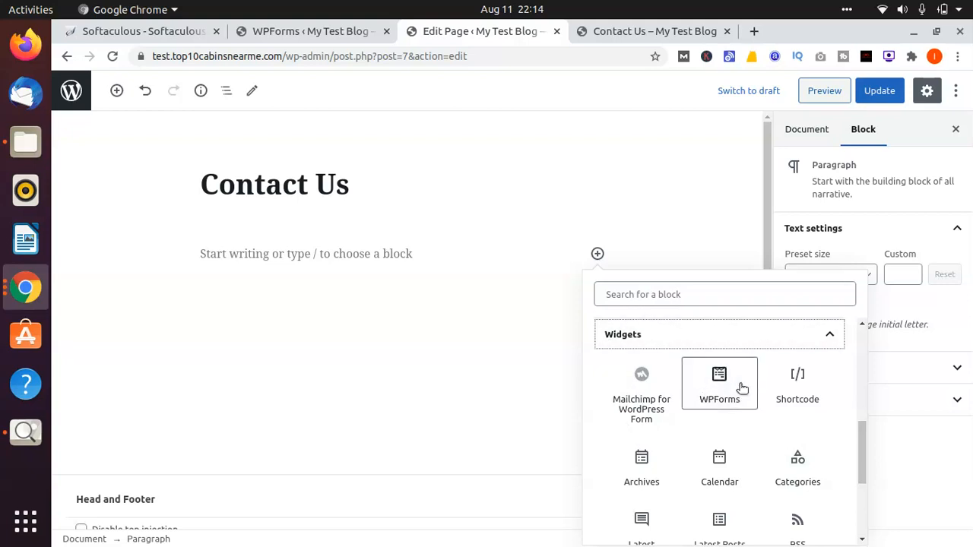
{"action": "left_click", "coordinate": [741, 387]}
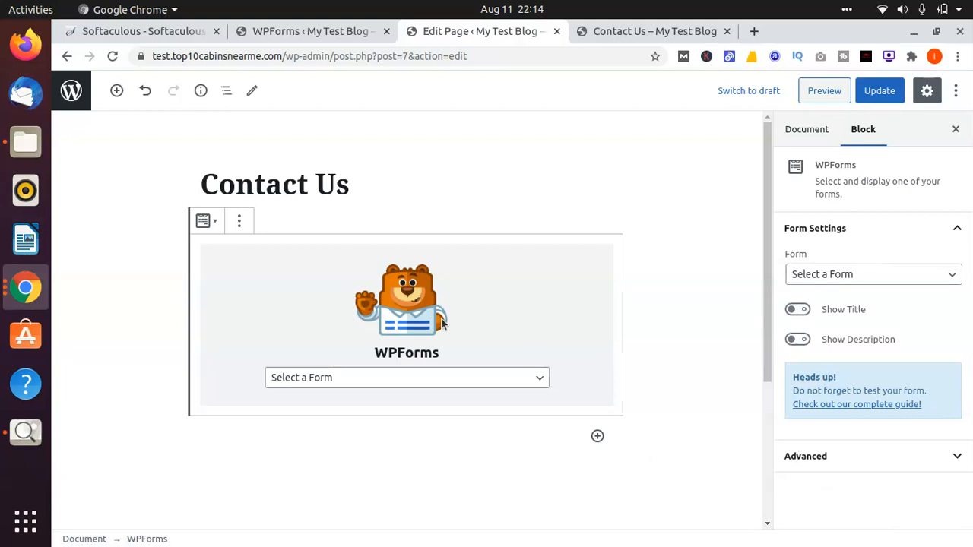
Step: Choose the Contact Us form for the WPForms block and check its fields in the page editor
{"action": "left_click", "coordinate": [530, 380]}
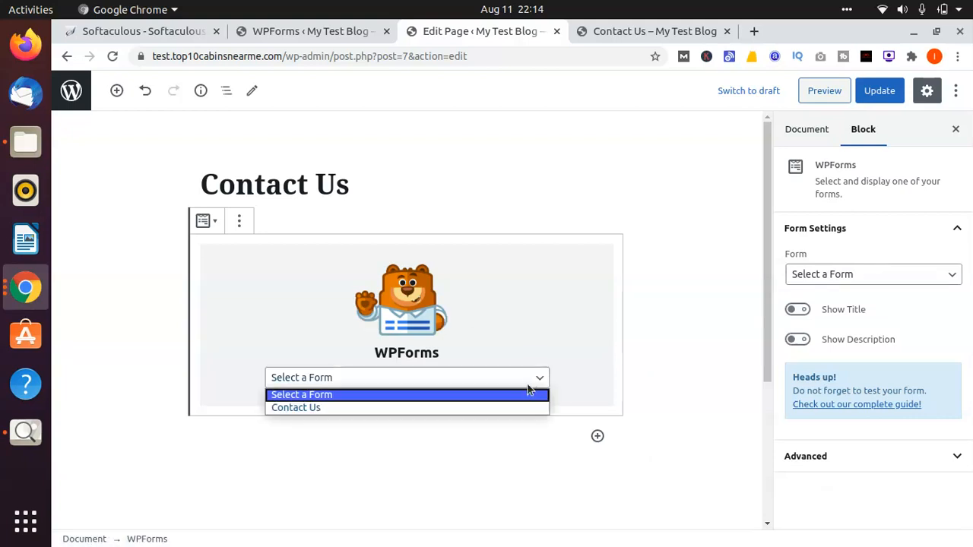
{"action": "left_click", "coordinate": [446, 407]}
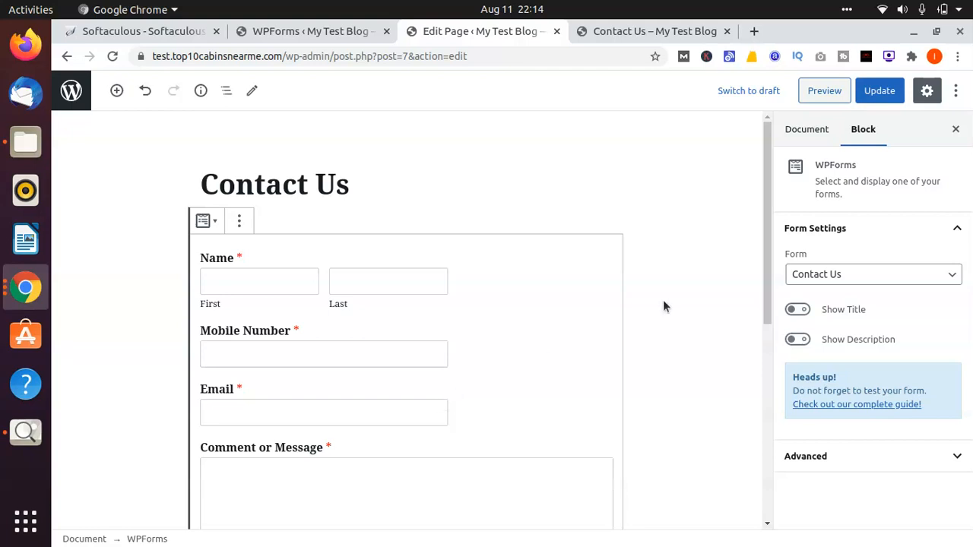
{"action": "left_click", "coordinate": [671, 300]}
{"action": "scroll", "coordinate": [671, 299], "scroll_direction": "down", "scroll_amount": 2}
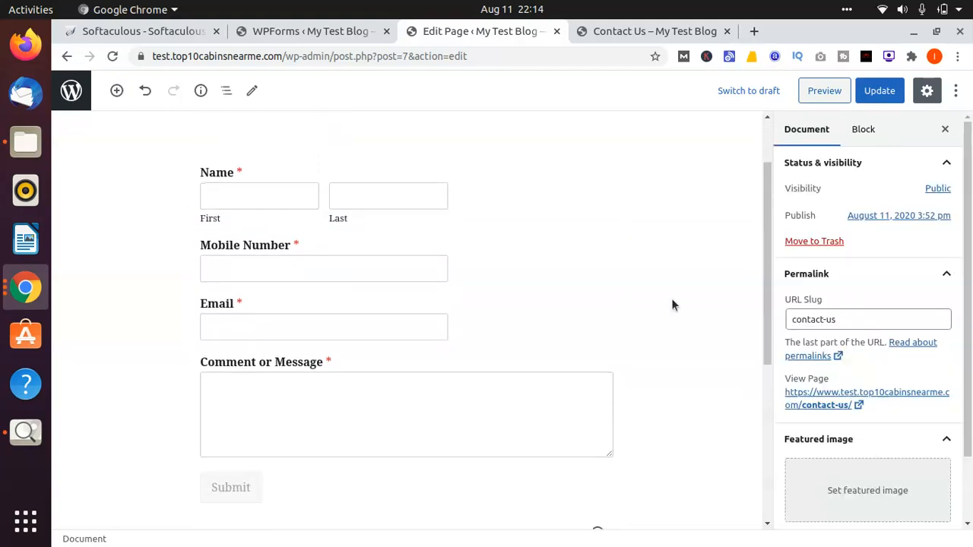
{"action": "scroll", "coordinate": [671, 304], "scroll_direction": "down", "scroll_amount": 4}
{"action": "scroll", "coordinate": [672, 304], "scroll_direction": "up", "scroll_amount": 6}
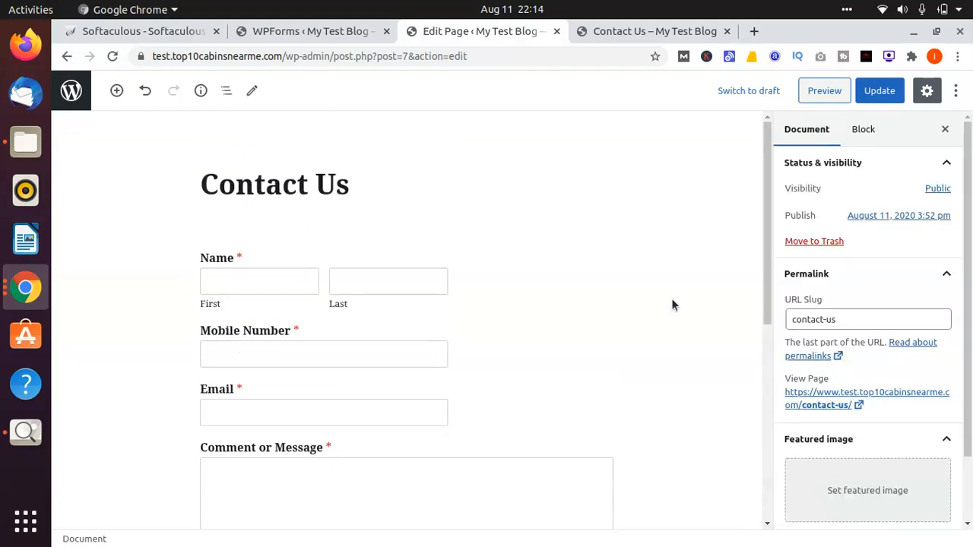
Step: Update the Contact Us page and view the published version with its form
{"action": "left_click", "coordinate": [879, 90]}
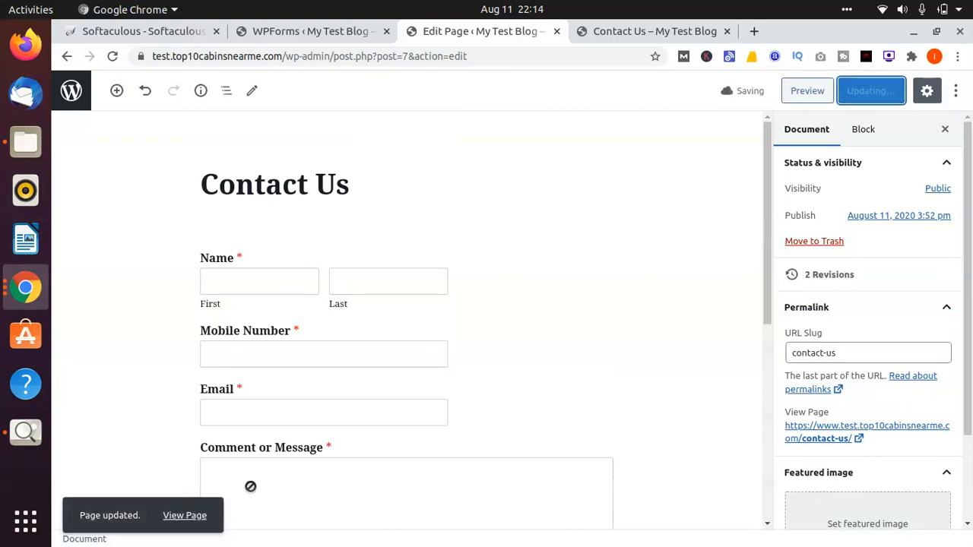
{"action": "left_click", "coordinate": [180, 523]}
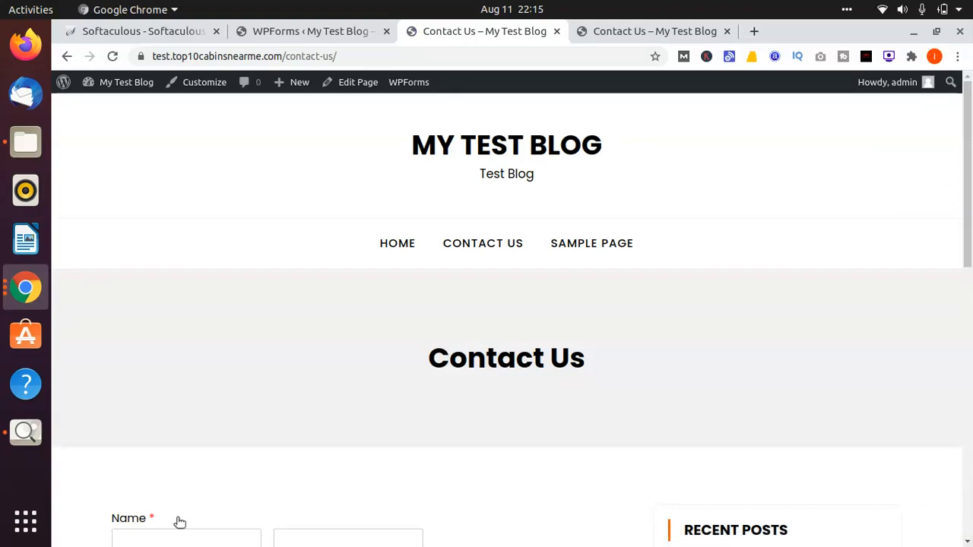
{"action": "scroll", "coordinate": [179, 522], "scroll_direction": "down", "scroll_amount": 5}
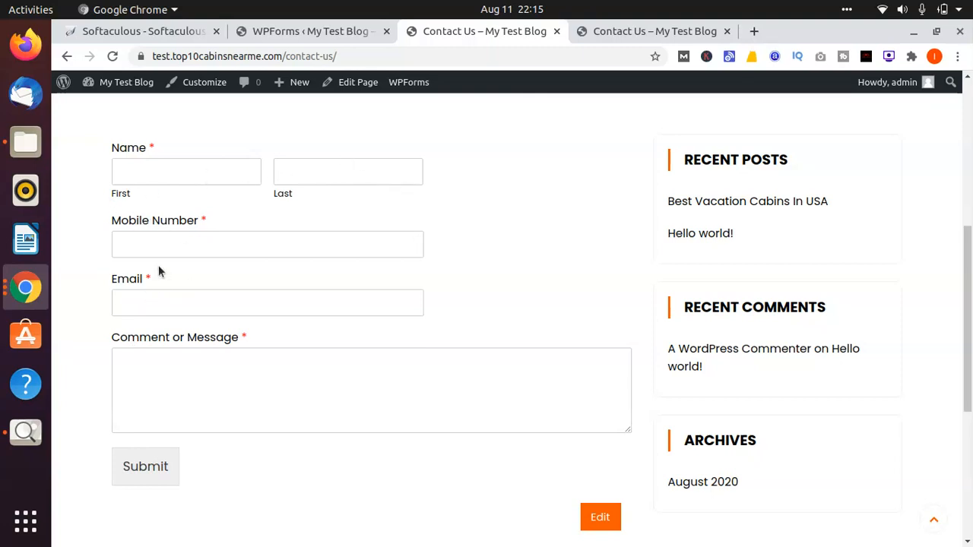
Step: Test the published contact form's required fields by submitting it with every field left empty
{"action": "left_click", "coordinate": [199, 244]}
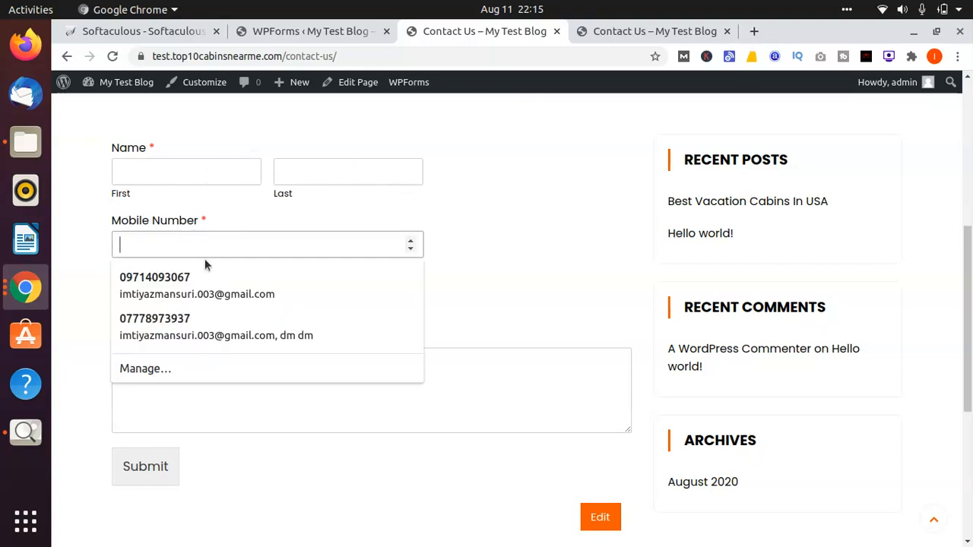
{"action": "left_click", "coordinate": [176, 211]}
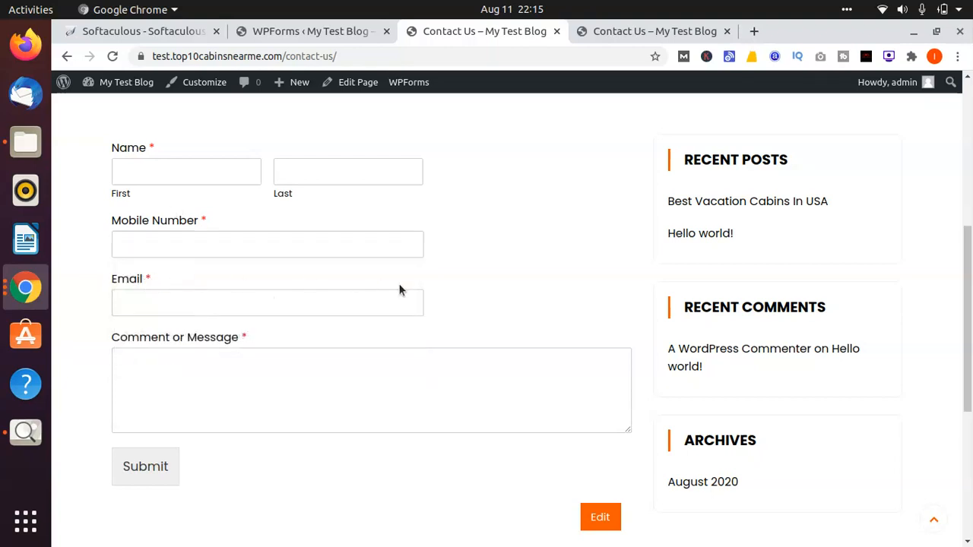
{"action": "left_click", "coordinate": [270, 355]}
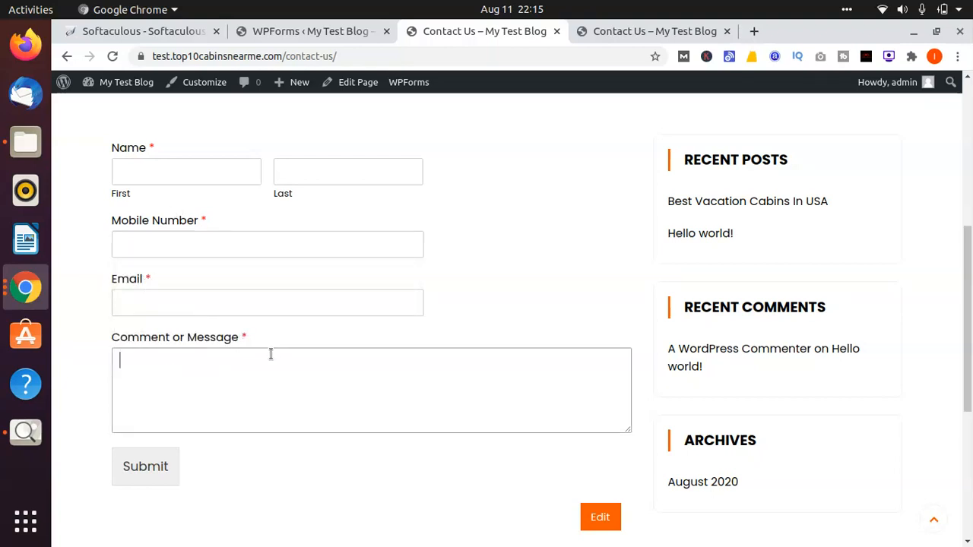
{"action": "key", "text": "shift+Tab"}
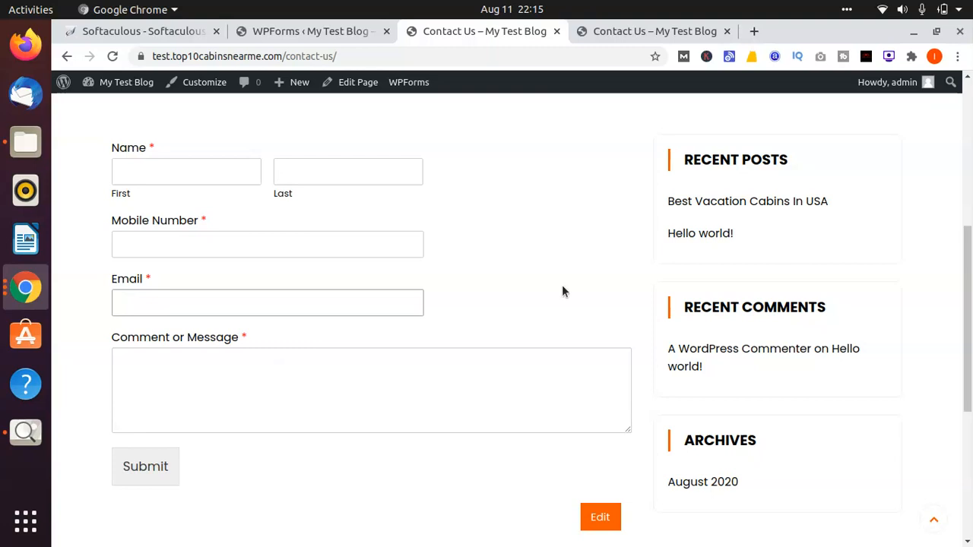
{"action": "key", "text": "Down"}
{"action": "key", "text": "Down"}
{"action": "left_click", "coordinate": [161, 465]}
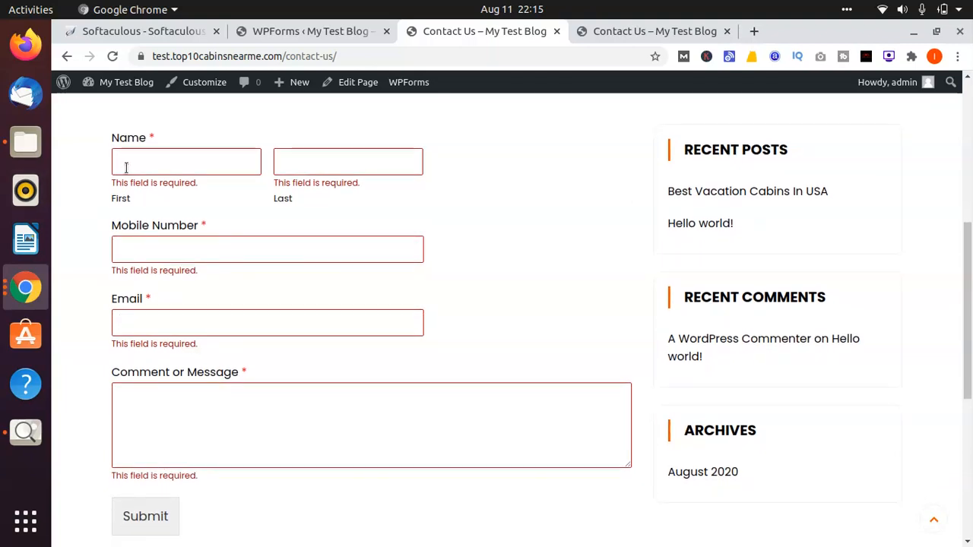
Step: Examine the published Contact Us page from its header through the form to the footer
{"action": "scroll", "coordinate": [509, 172], "scroll_direction": "down", "scroll_amount": 5}
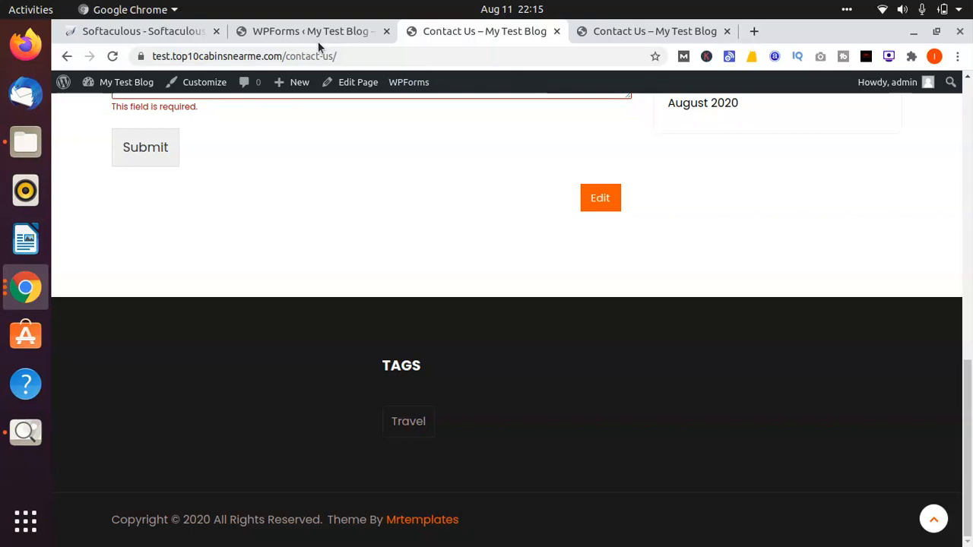
{"action": "scroll", "coordinate": [437, 271], "scroll_direction": "up", "scroll_amount": 6}
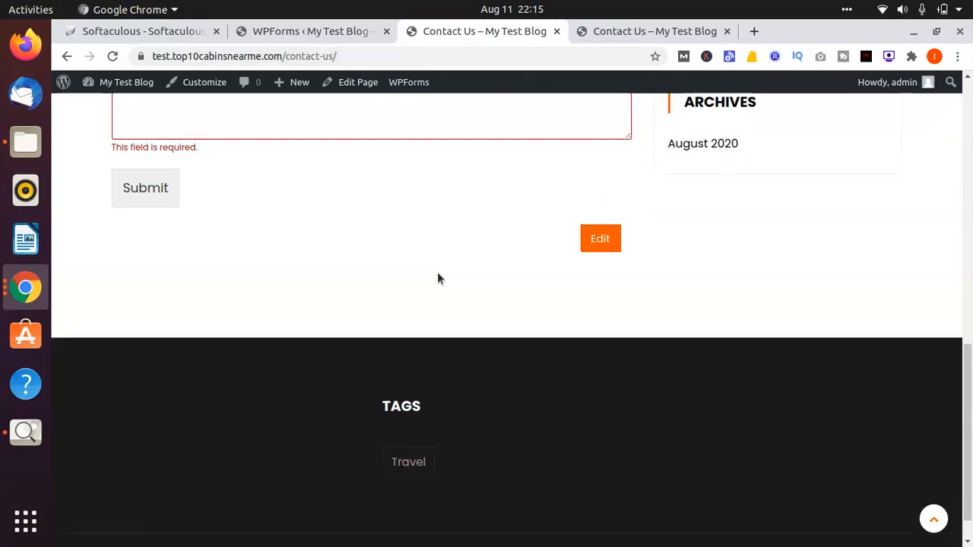
{"action": "scroll", "coordinate": [437, 272], "scroll_direction": "up", "scroll_amount": 4}
{"action": "scroll", "coordinate": [437, 272], "scroll_direction": "down", "scroll_amount": 1}
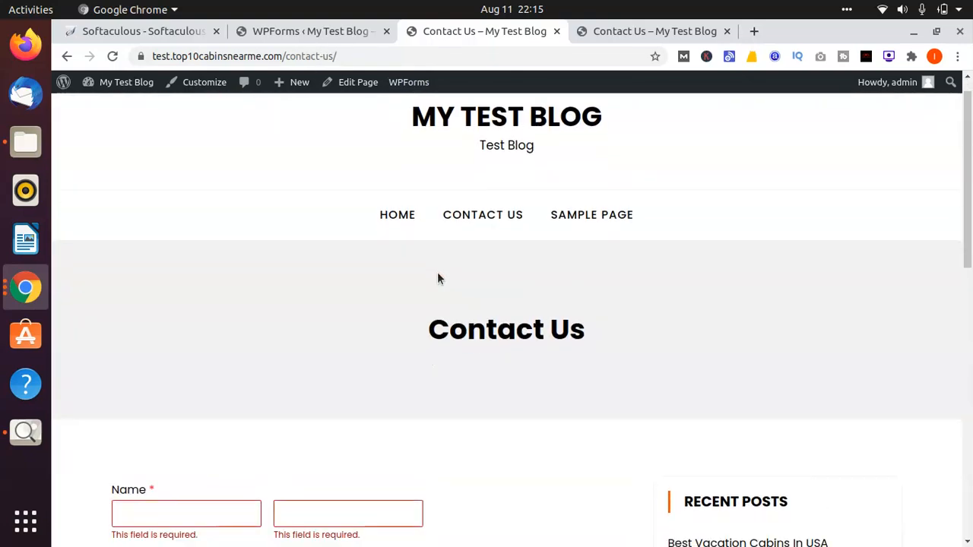
{"action": "key", "text": "Up"}
{"action": "key", "text": "Up"}
{"action": "key", "text": "Down"}
{"action": "key", "text": "Down"}
{"action": "key", "text": "Down"}
{"action": "key", "text": "Down"}
{"action": "scroll", "coordinate": [458, 501], "scroll_direction": "down", "scroll_amount": 8}
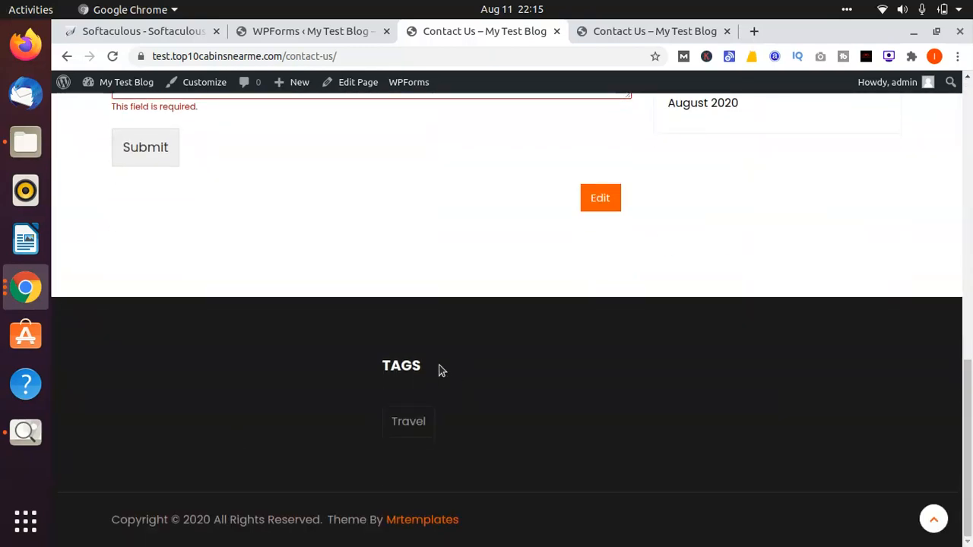
{"action": "scroll", "coordinate": [373, 349], "scroll_direction": "up", "scroll_amount": 1}
{"action": "scroll", "coordinate": [371, 346], "scroll_direction": "up", "scroll_amount": 9}
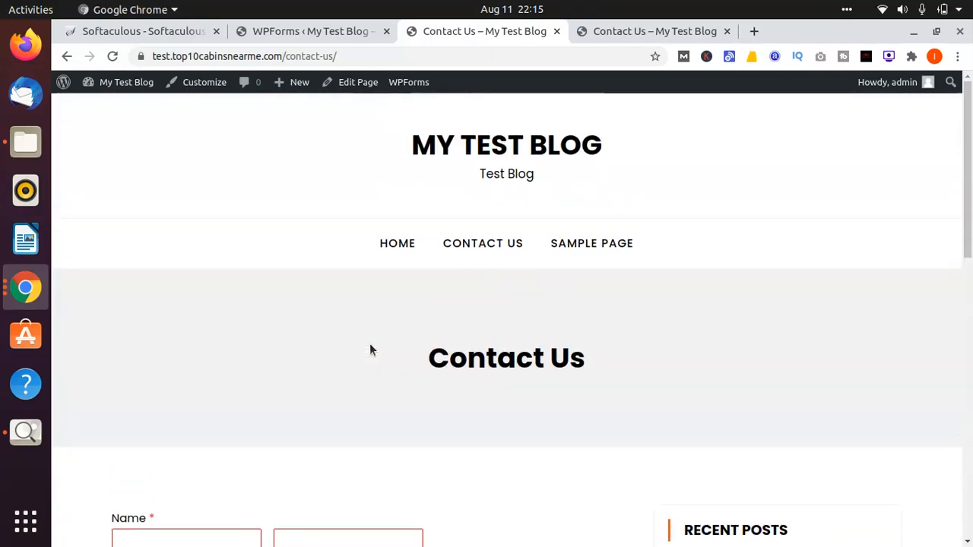
Step: Visit the blog's Home page and look through it down to the footer
{"action": "left_click", "coordinate": [393, 253]}
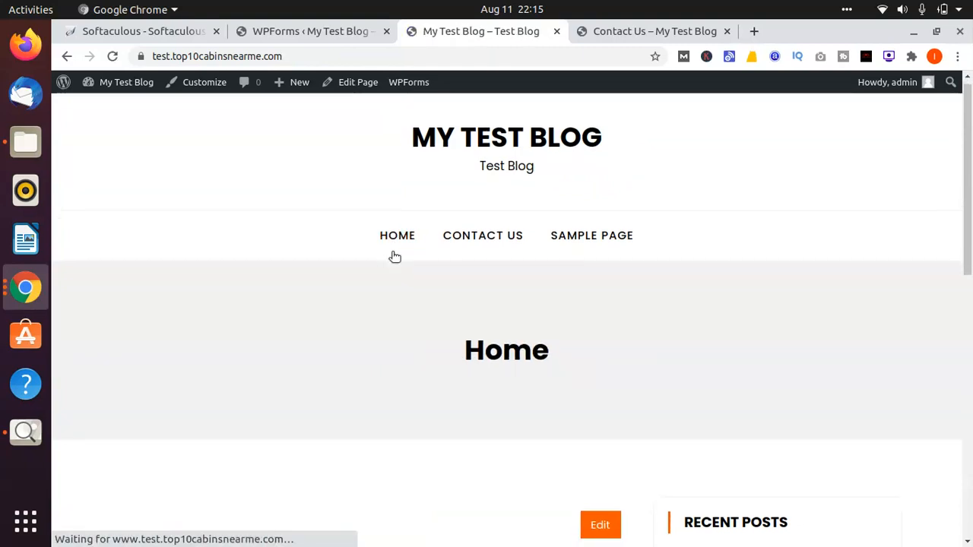
{"action": "scroll", "coordinate": [394, 257], "scroll_direction": "down", "scroll_amount": 1}
{"action": "scroll", "coordinate": [394, 257], "scroll_direction": "down", "scroll_amount": 10}
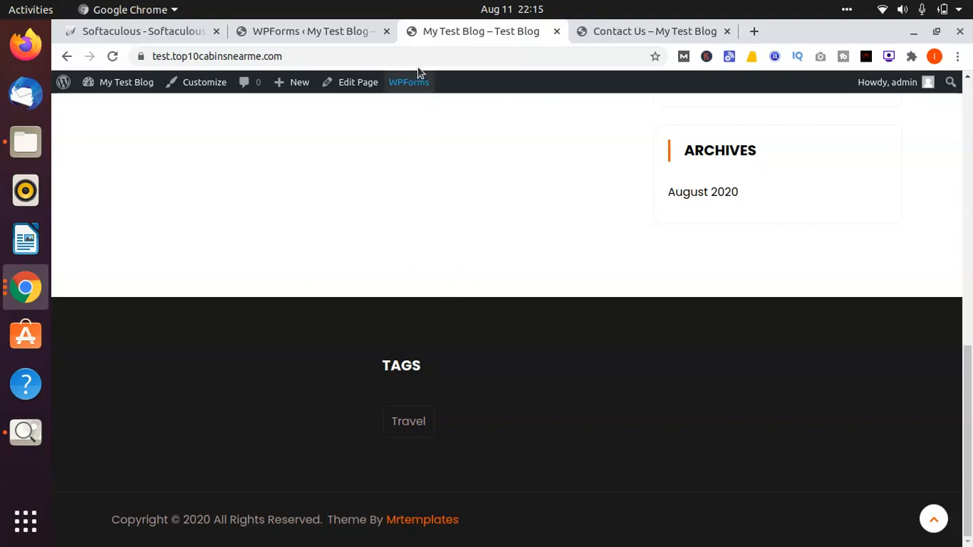
Step: Return to the WordPress admin and open the page for adding new plugins
{"action": "left_click", "coordinate": [354, 31]}
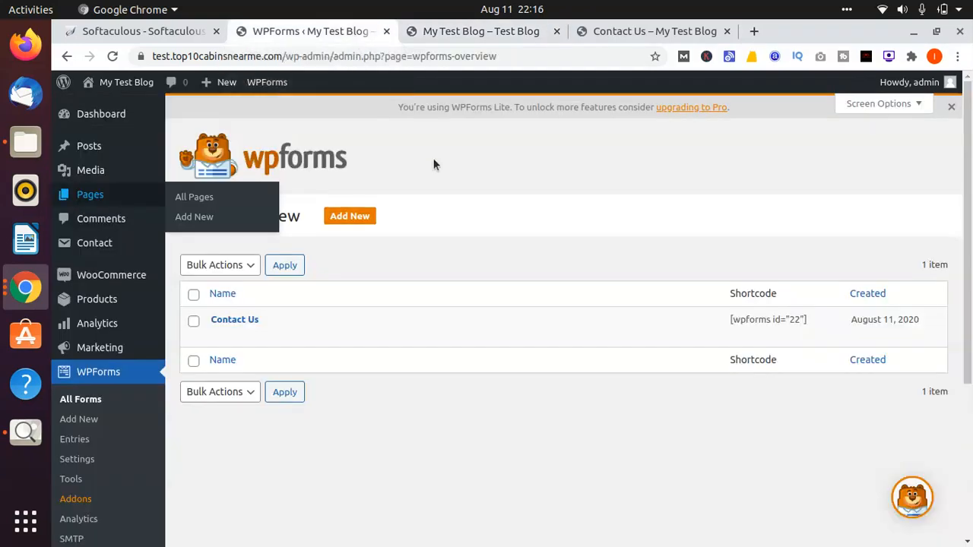
{"action": "mouse_move", "coordinate": [230, 326]}
{"action": "scroll", "coordinate": [230, 326], "scroll_direction": "down", "scroll_amount": 5}
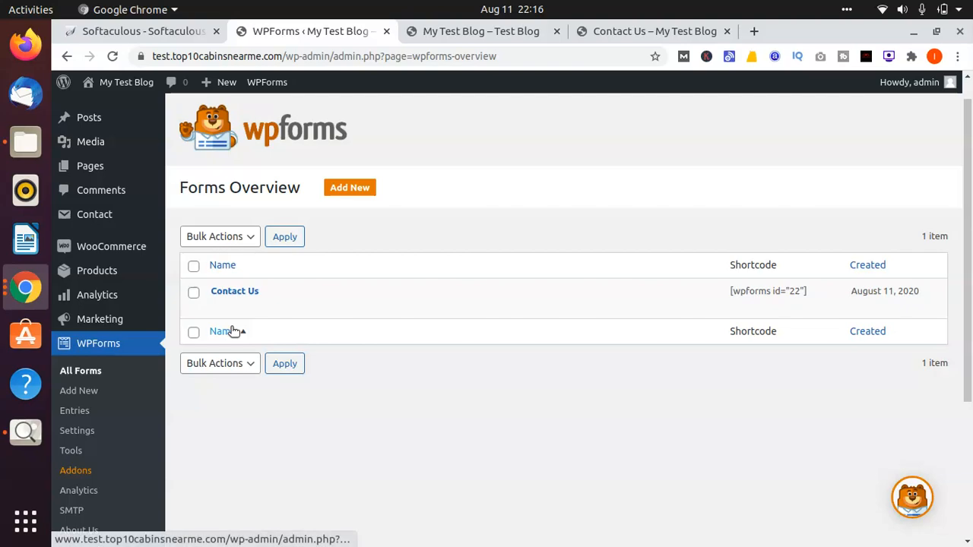
{"action": "mouse_move", "coordinate": [98, 394]}
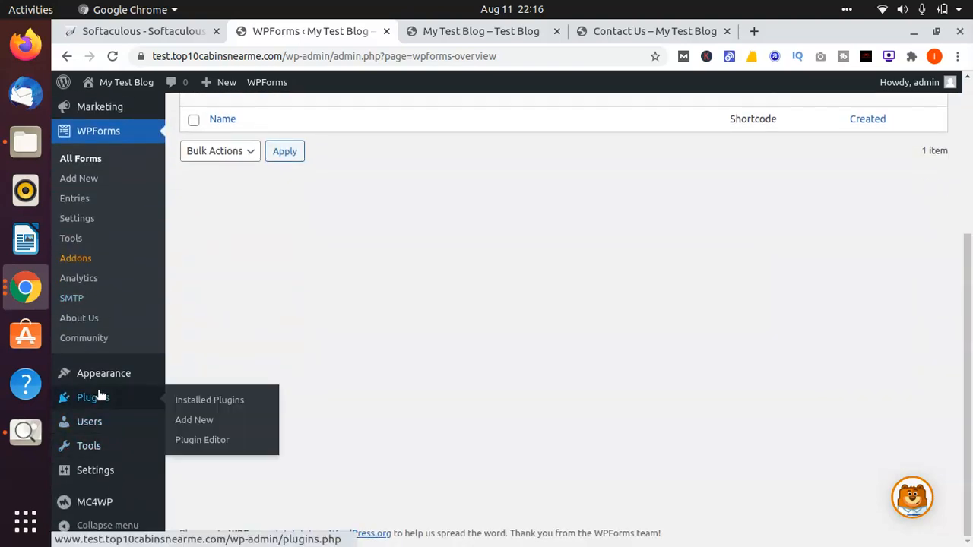
{"action": "left_click", "coordinate": [202, 425]}
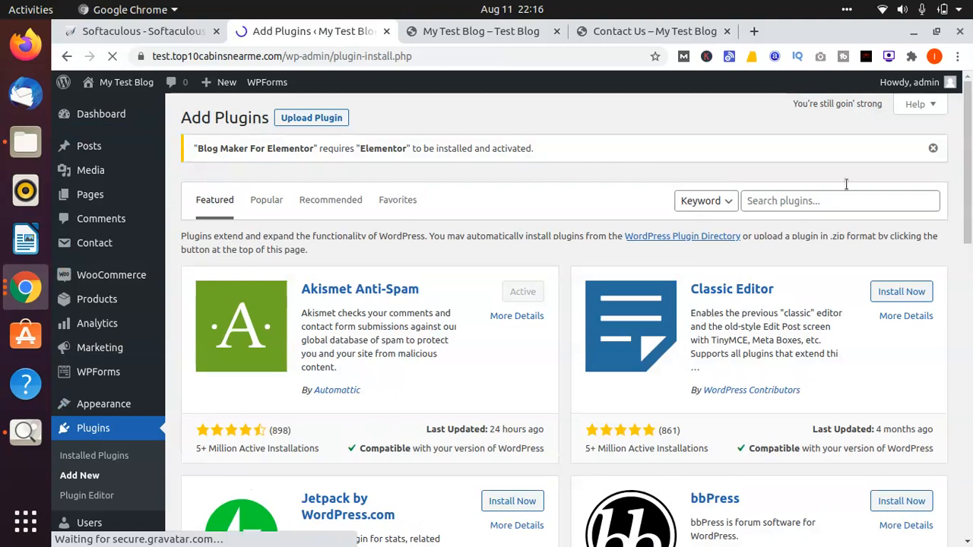
{"action": "left_click", "coordinate": [816, 200]}
{"action": "type", "text": "su"}
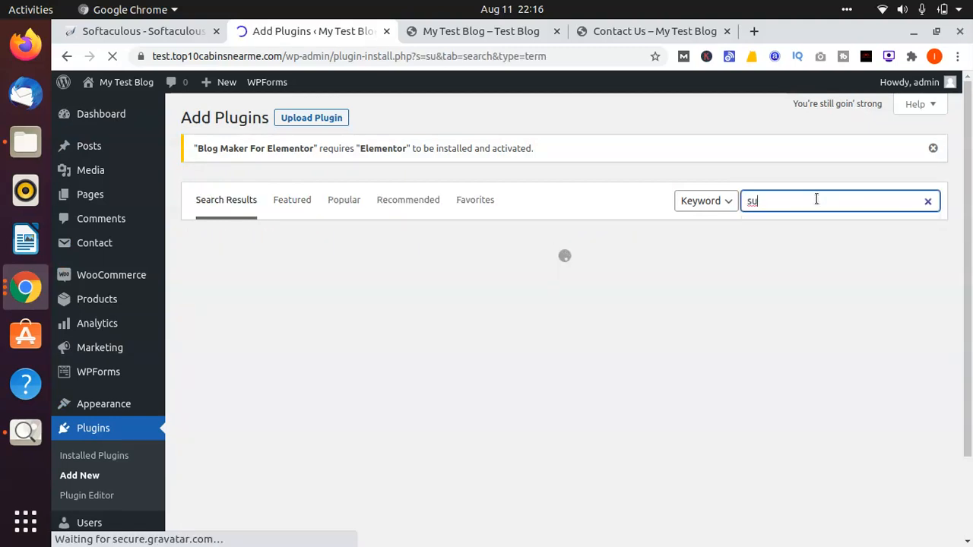
{"action": "key", "text": "BackSpace"}
{"action": "key", "text": "BackSpace"}
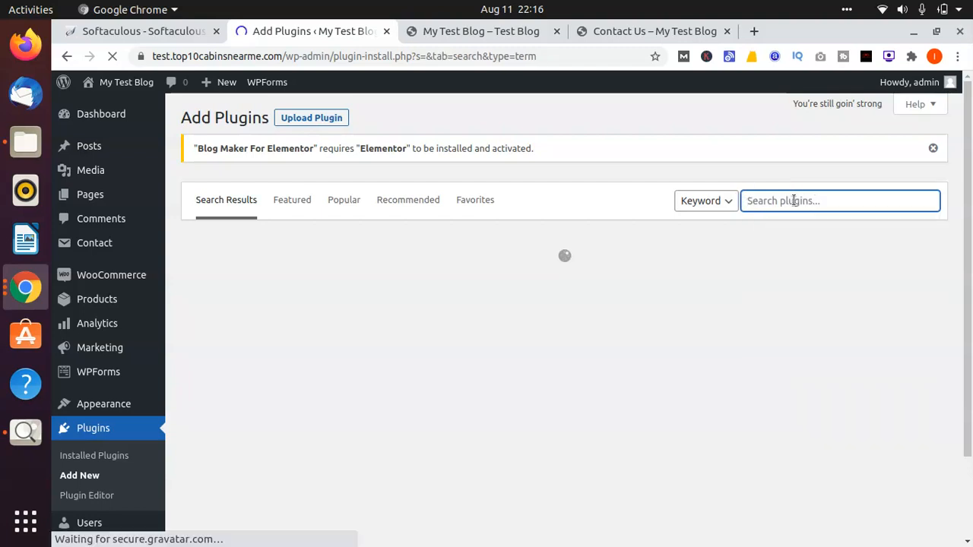
Step: Search the plugin directory for "mailchimp" and look through the matching plugins
{"action": "left_click", "coordinate": [793, 199]}
{"action": "type", "text": "mailc"}
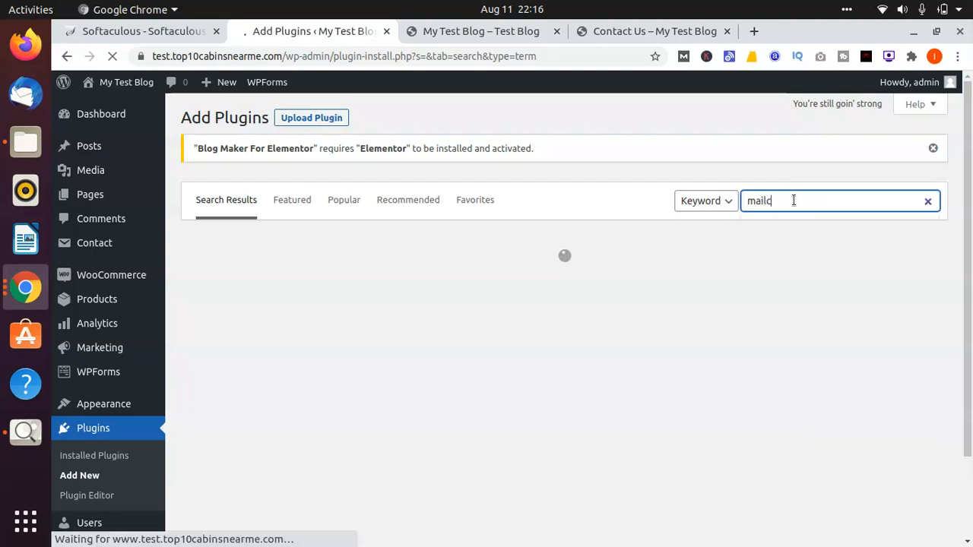
{"action": "type", "text": "himp"}
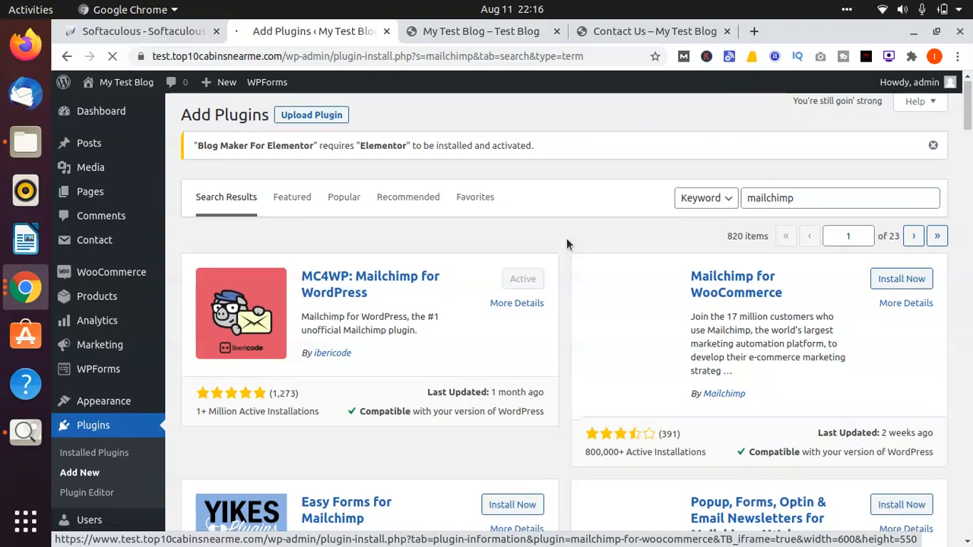
{"action": "scroll", "coordinate": [567, 241], "scroll_direction": "down", "scroll_amount": 1}
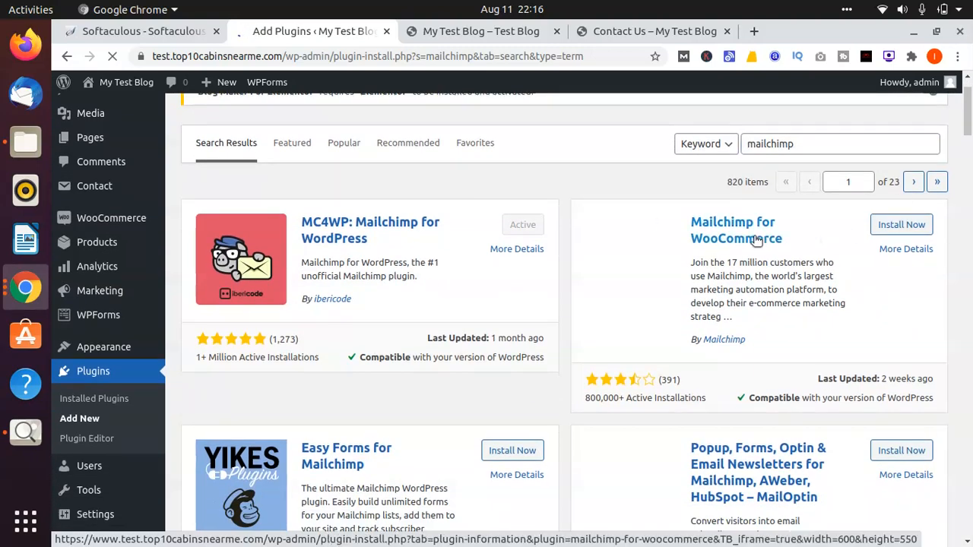
{"action": "scroll", "coordinate": [756, 240], "scroll_direction": "down", "scroll_amount": 5}
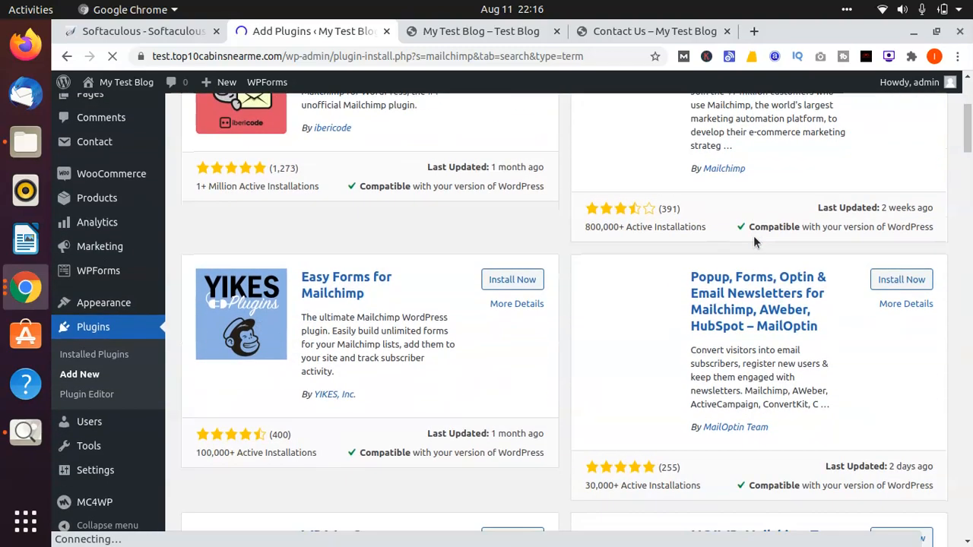
{"action": "scroll", "coordinate": [753, 236], "scroll_direction": "down", "scroll_amount": 1}
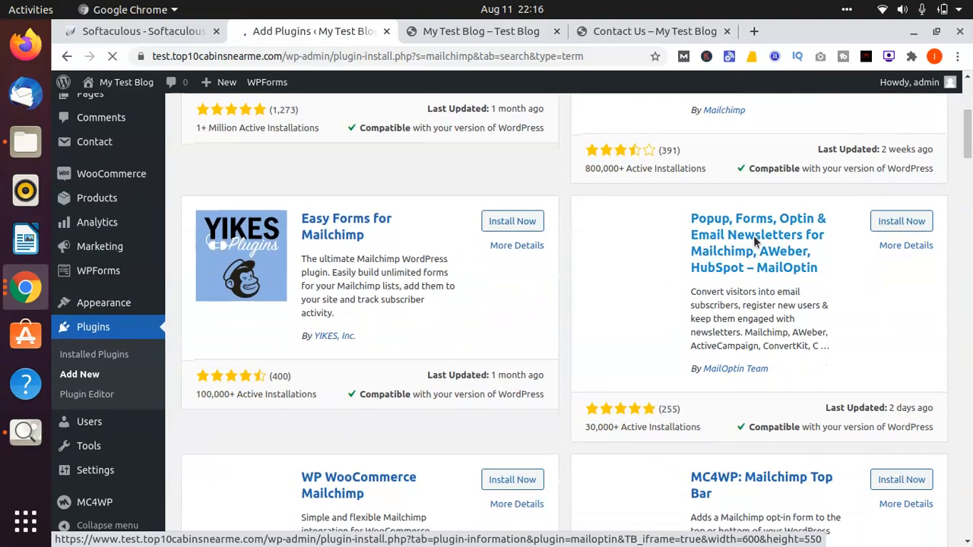
Step: Install and activate the Mailchimp for WooCommerce plugin from the search results
{"action": "scroll", "coordinate": [754, 236], "scroll_direction": "down", "scroll_amount": 7}
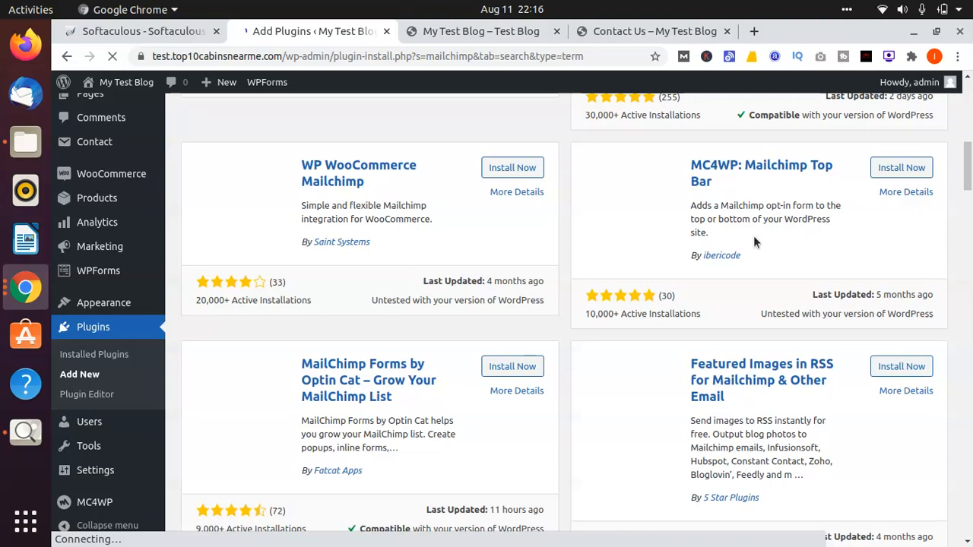
{"action": "scroll", "coordinate": [754, 237], "scroll_direction": "up", "scroll_amount": 7}
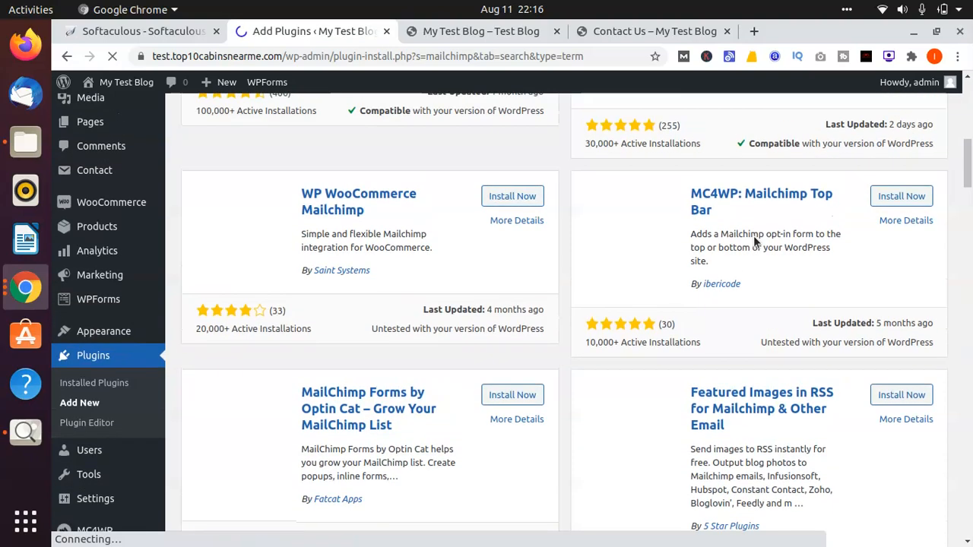
{"action": "scroll", "coordinate": [753, 235], "scroll_direction": "up", "scroll_amount": 2}
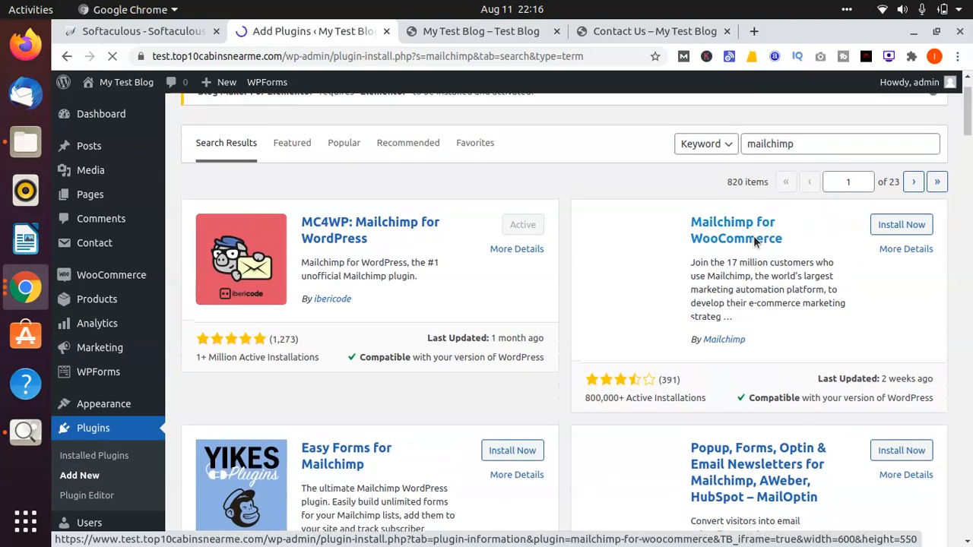
{"action": "left_click", "coordinate": [887, 228]}
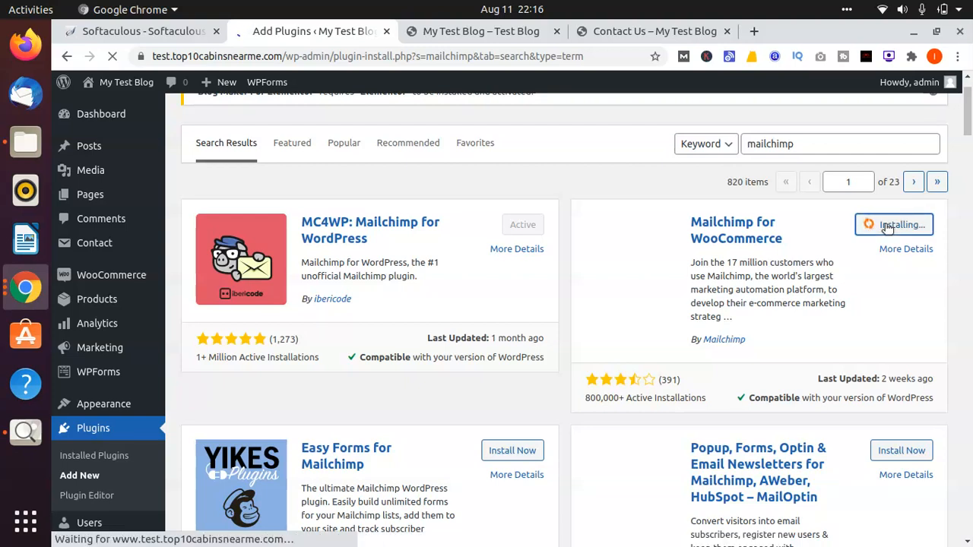
{"action": "left_click", "coordinate": [932, 227]}
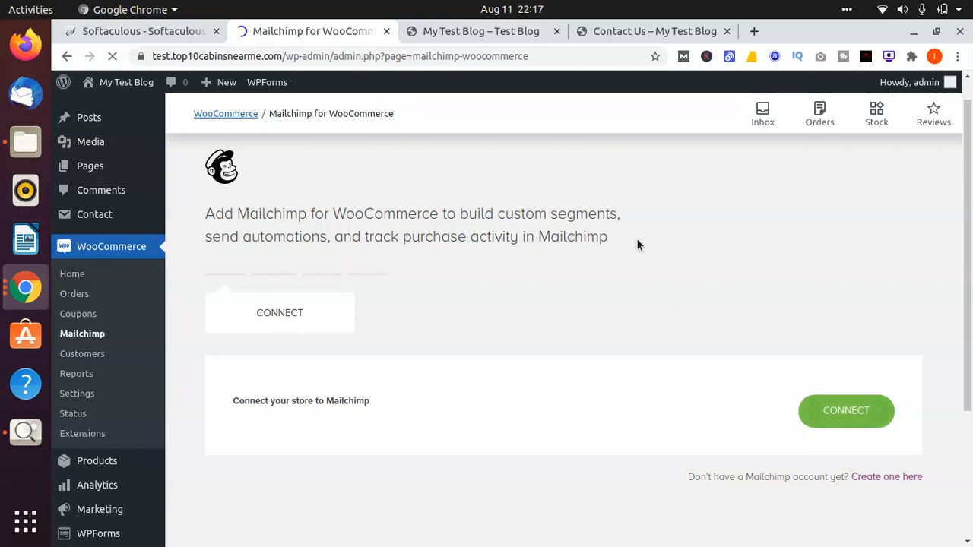
Step: Open the Mailchimp for WordPress API settings page and look through its connection status and API key options
{"action": "scroll", "coordinate": [73, 417], "scroll_direction": "down", "scroll_amount": 5}
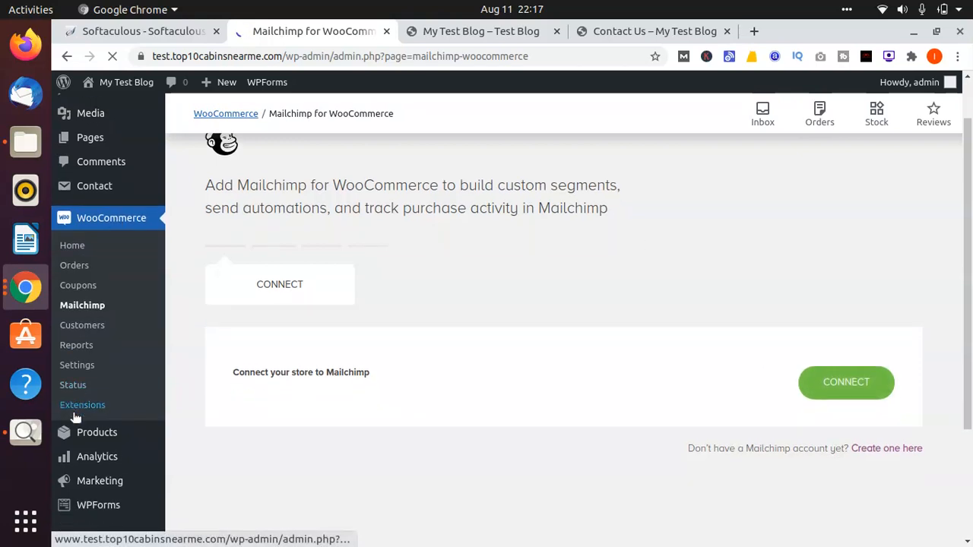
{"action": "mouse_move", "coordinate": [82, 511]}
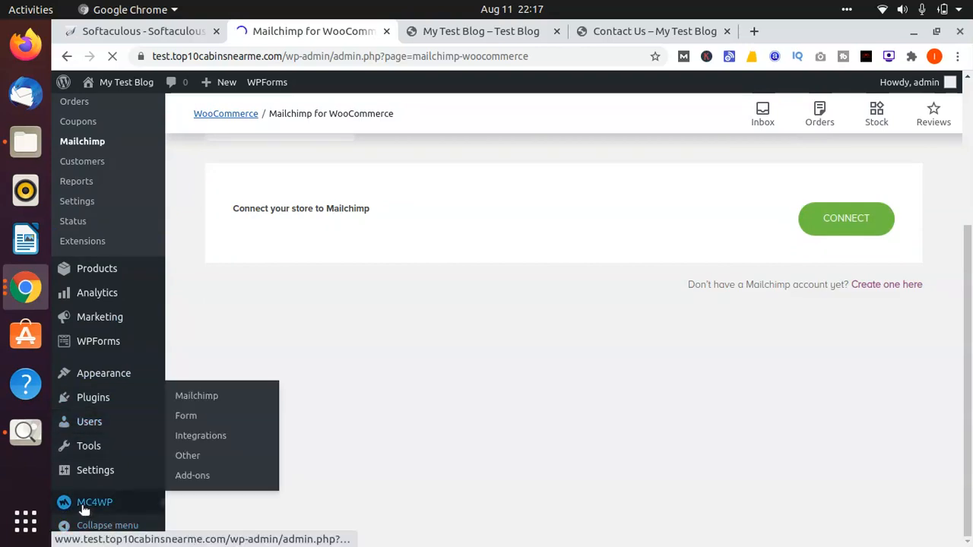
{"action": "left_click", "coordinate": [85, 504]}
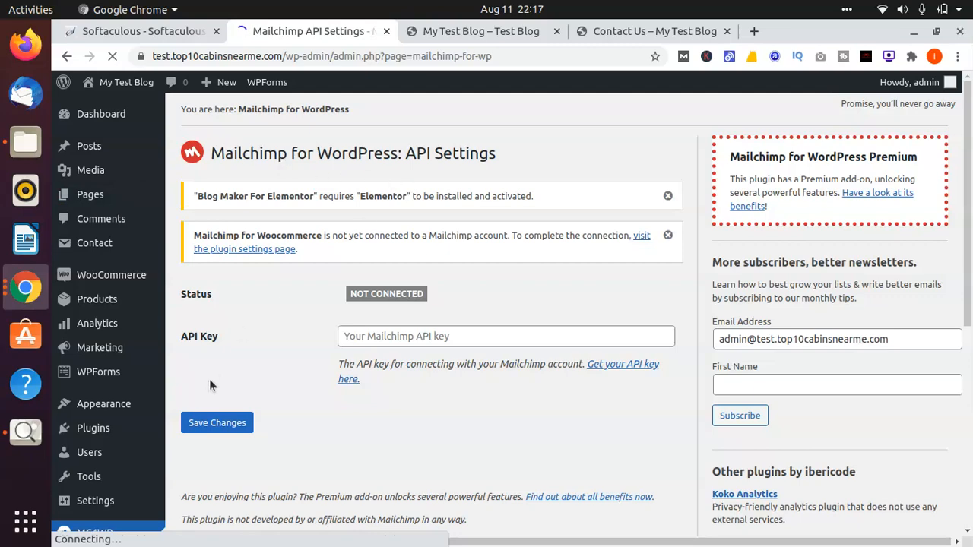
{"action": "scroll", "coordinate": [209, 380], "scroll_direction": "down", "scroll_amount": 5}
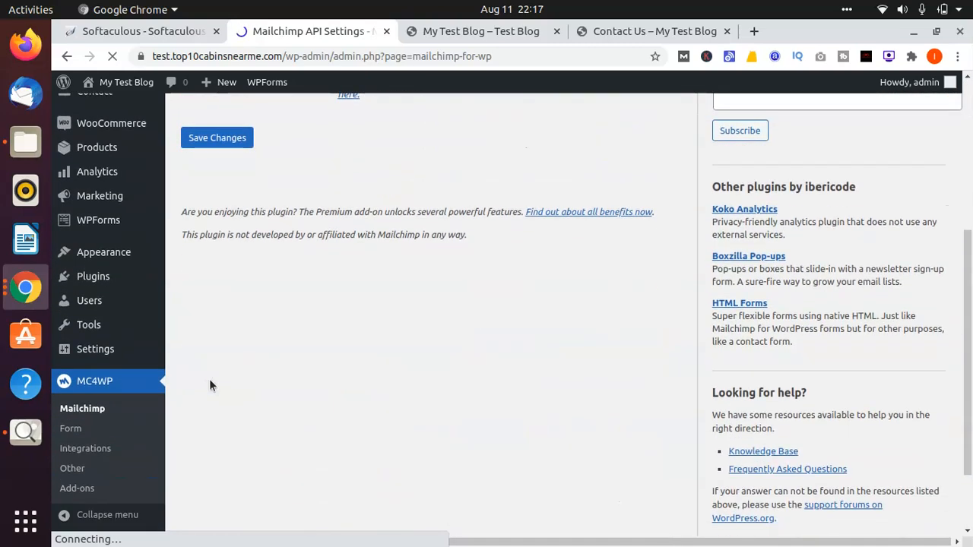
{"action": "scroll", "coordinate": [202, 372], "scroll_direction": "up", "scroll_amount": 5}
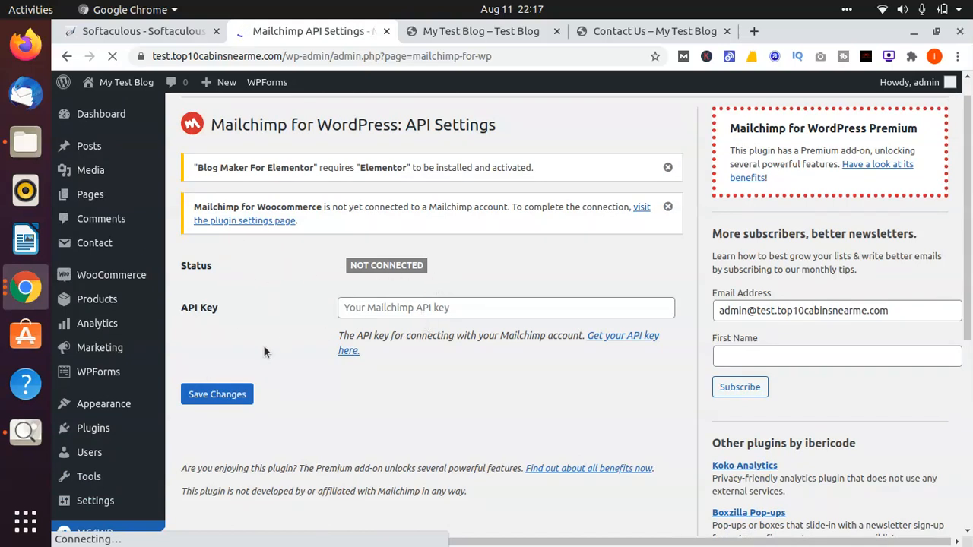
{"action": "scroll", "coordinate": [263, 351], "scroll_direction": "down", "scroll_amount": 2}
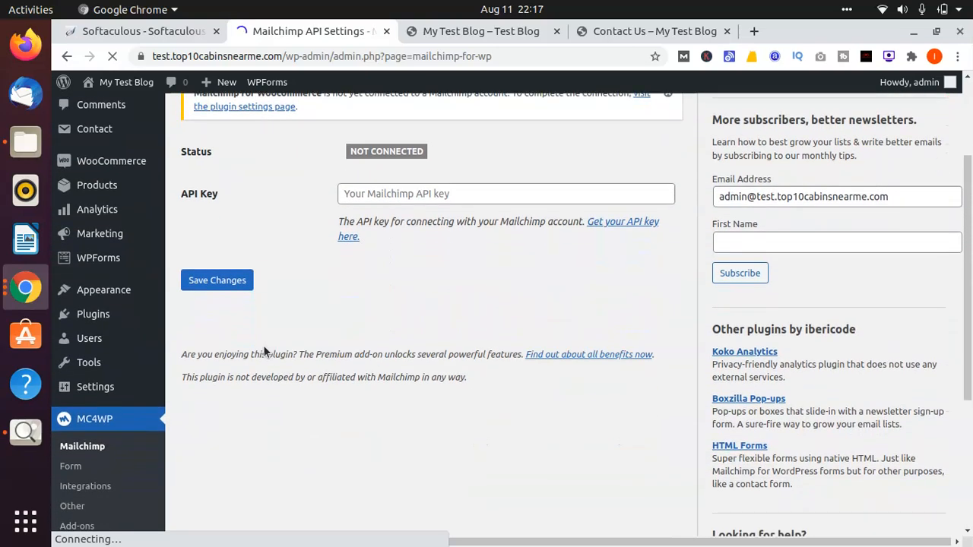
{"action": "scroll", "coordinate": [263, 352], "scroll_direction": "up", "scroll_amount": 3}
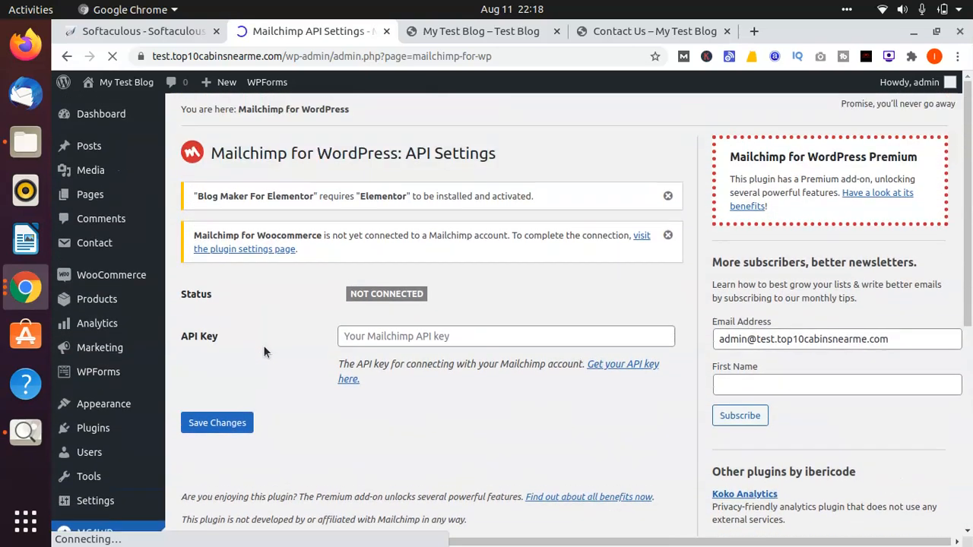
Step: Search Google for "mailchimp" in the Contact Us browser tab and open the official mailchimp.com site
{"action": "left_click", "coordinate": [646, 32]}
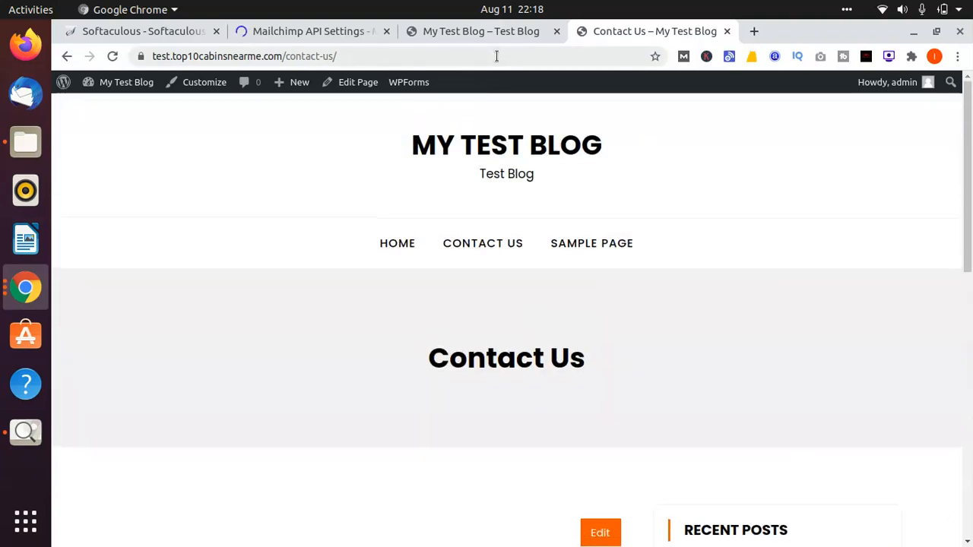
{"action": "left_click", "coordinate": [496, 57]}
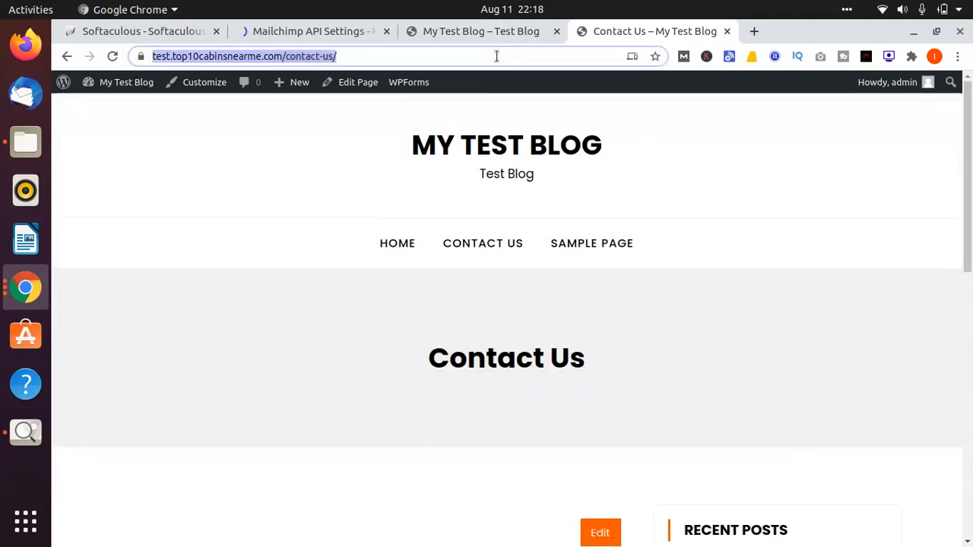
{"action": "type", "text": "mailchim"}
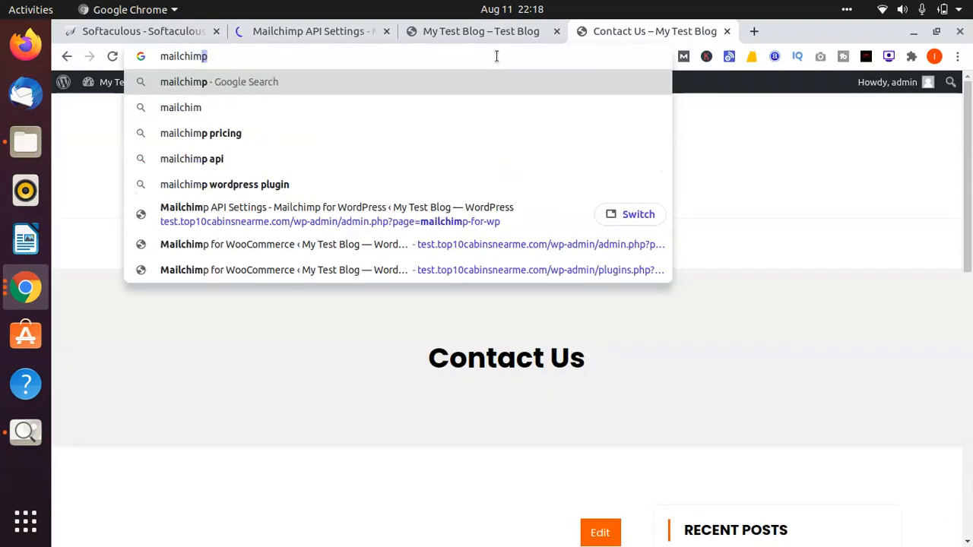
{"action": "type", "text": "p"}
{"action": "key", "text": "Return"}
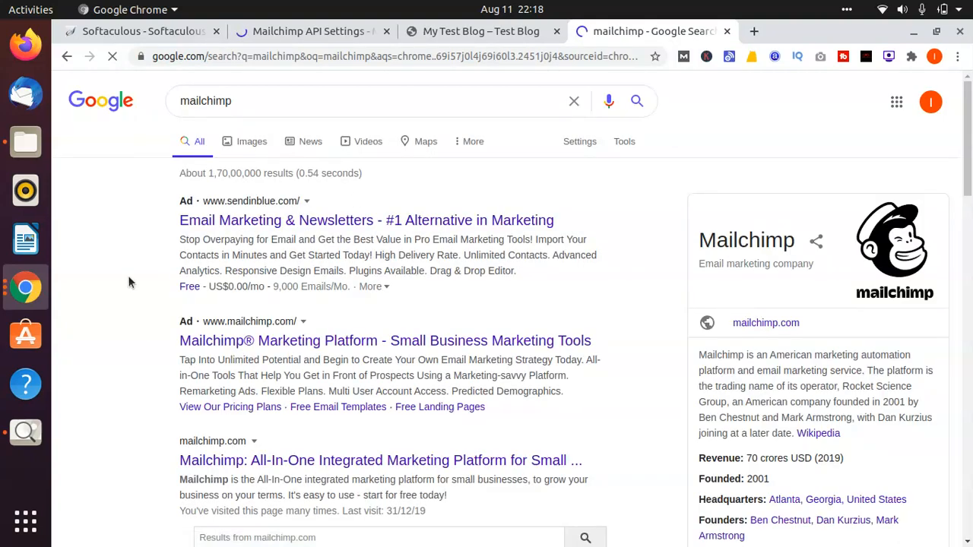
{"action": "scroll", "coordinate": [129, 281], "scroll_direction": "down", "scroll_amount": 1}
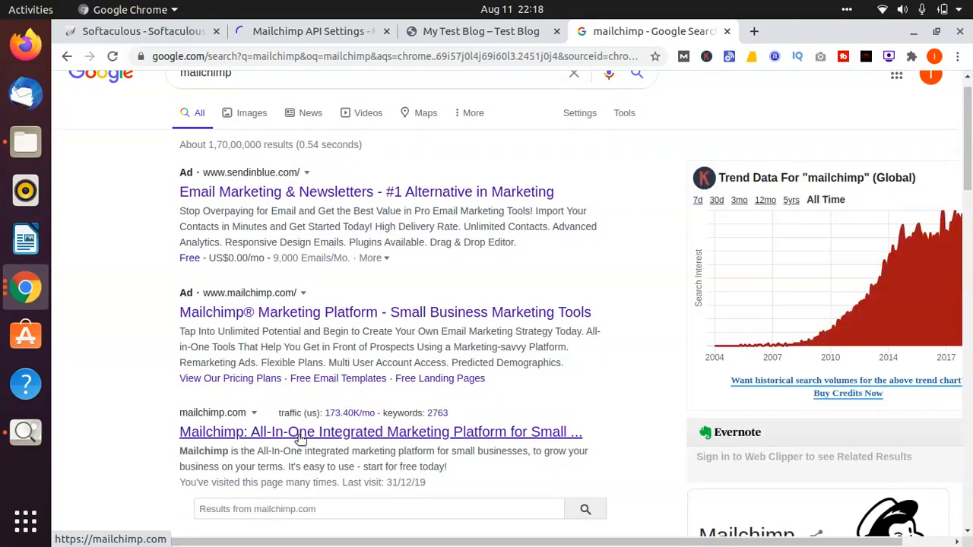
{"action": "left_click", "coordinate": [300, 433]}
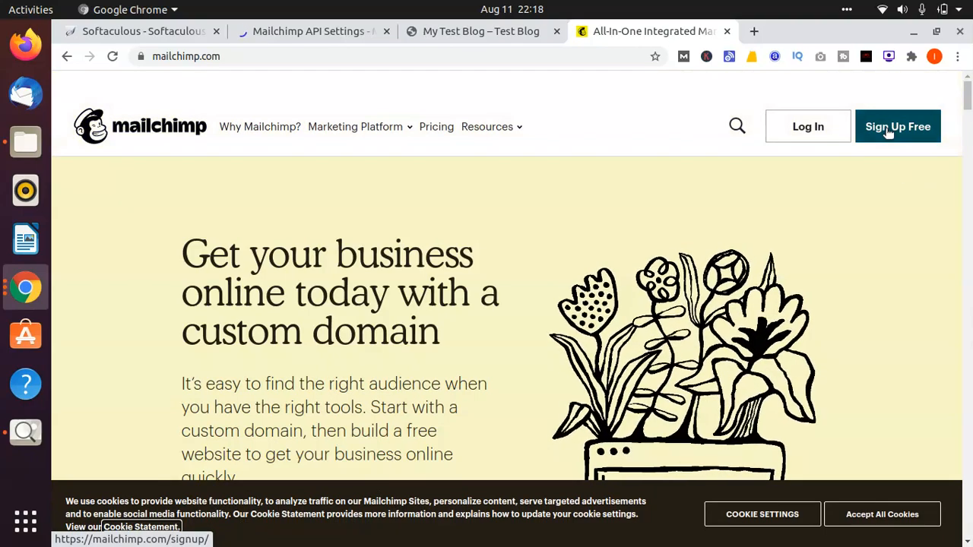
Step: Open Mailchimp's free sign-up page, look through the account form and accept all cookies
{"action": "left_click", "coordinate": [887, 131]}
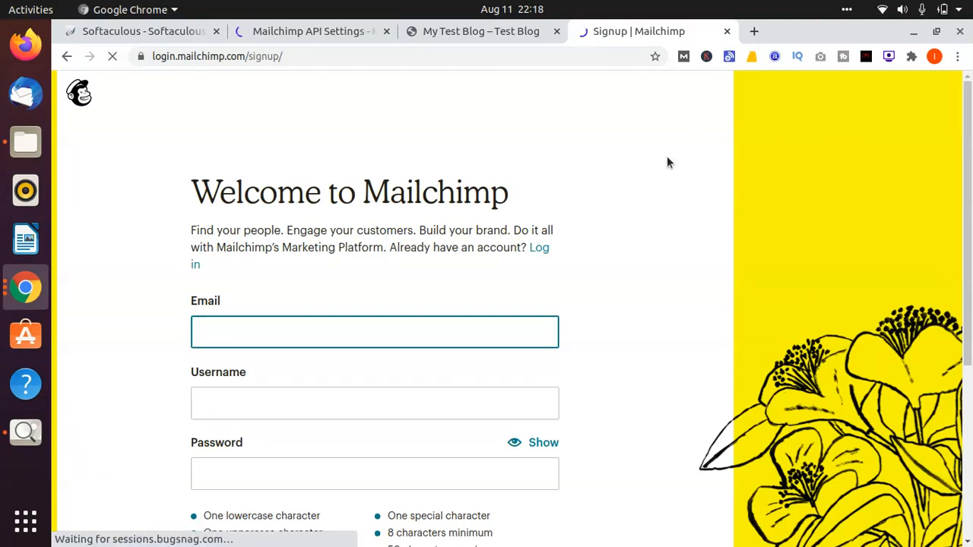
{"action": "scroll", "coordinate": [667, 155], "scroll_direction": "down", "scroll_amount": 5}
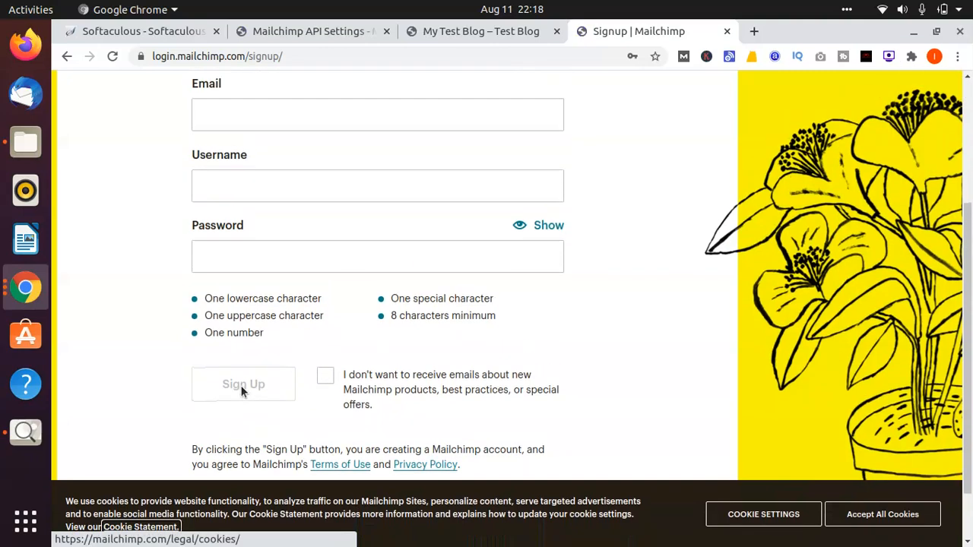
{"action": "scroll", "coordinate": [240, 386], "scroll_direction": "up", "scroll_amount": 5}
{"action": "scroll", "coordinate": [239, 385], "scroll_direction": "down", "scroll_amount": 2}
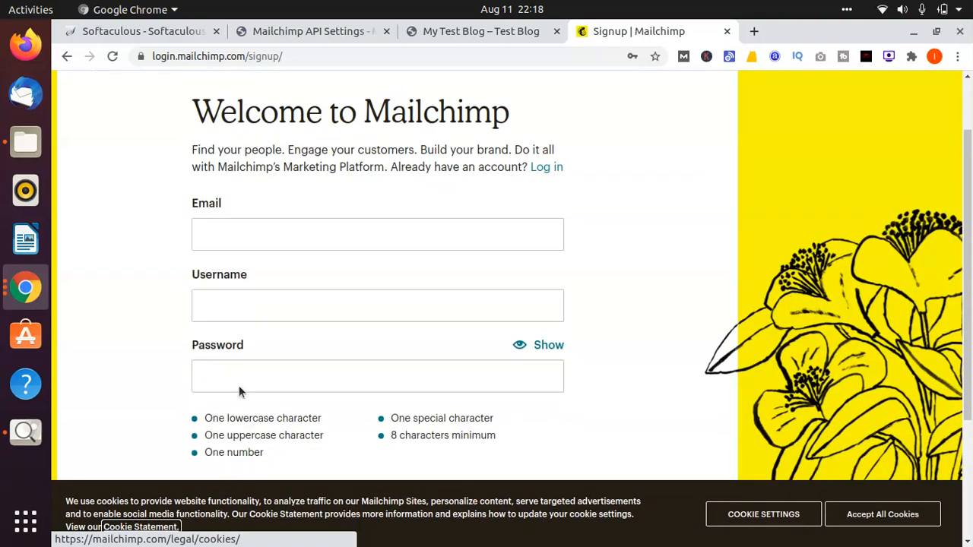
{"action": "scroll", "coordinate": [238, 385], "scroll_direction": "down", "scroll_amount": 4}
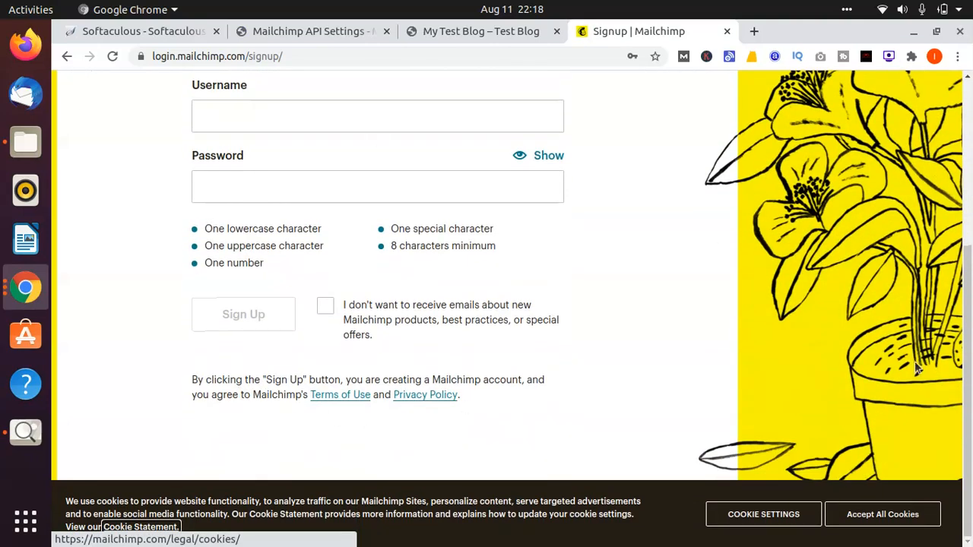
{"action": "left_click", "coordinate": [881, 514]}
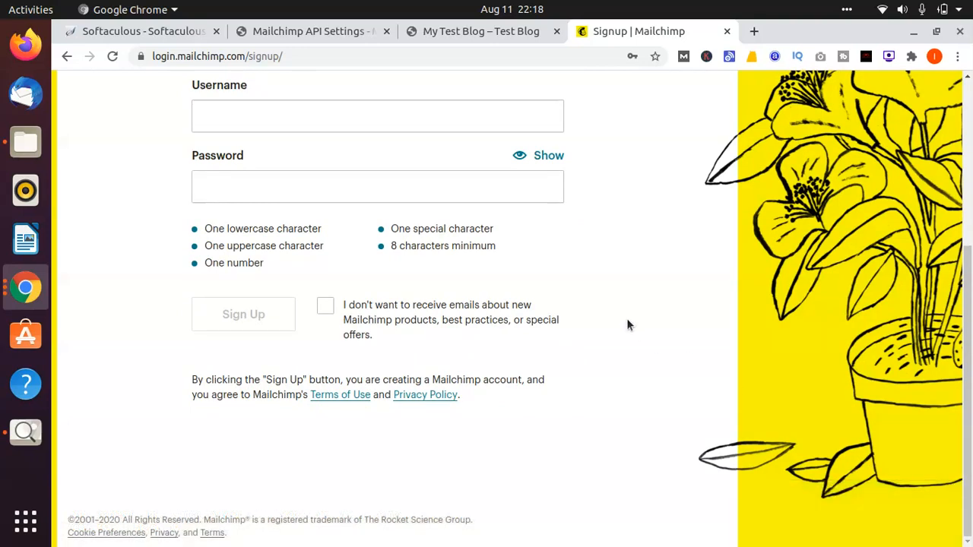
{"action": "scroll", "coordinate": [626, 323], "scroll_direction": "up", "scroll_amount": 2}
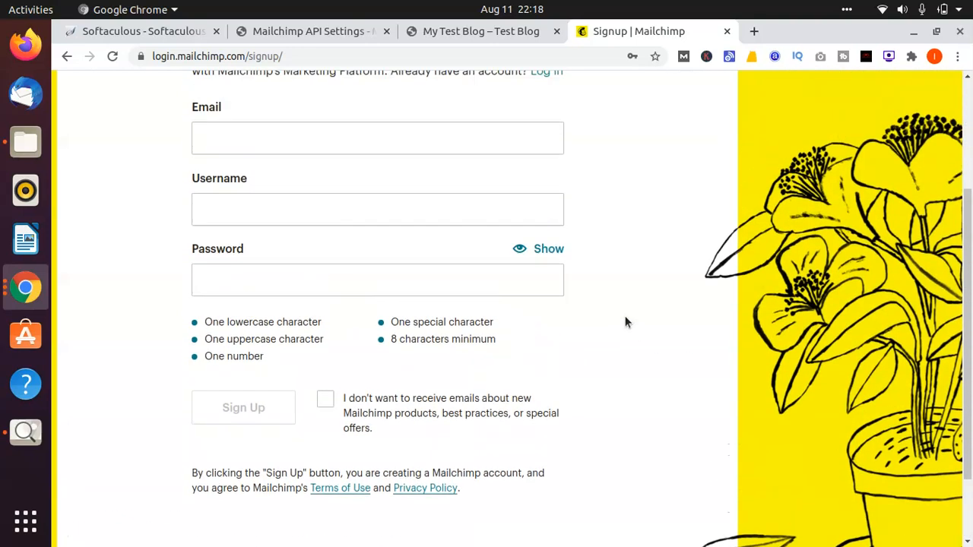
Step: Go back to the Mailchimp home page and open the login form
{"action": "left_click", "coordinate": [67, 57]}
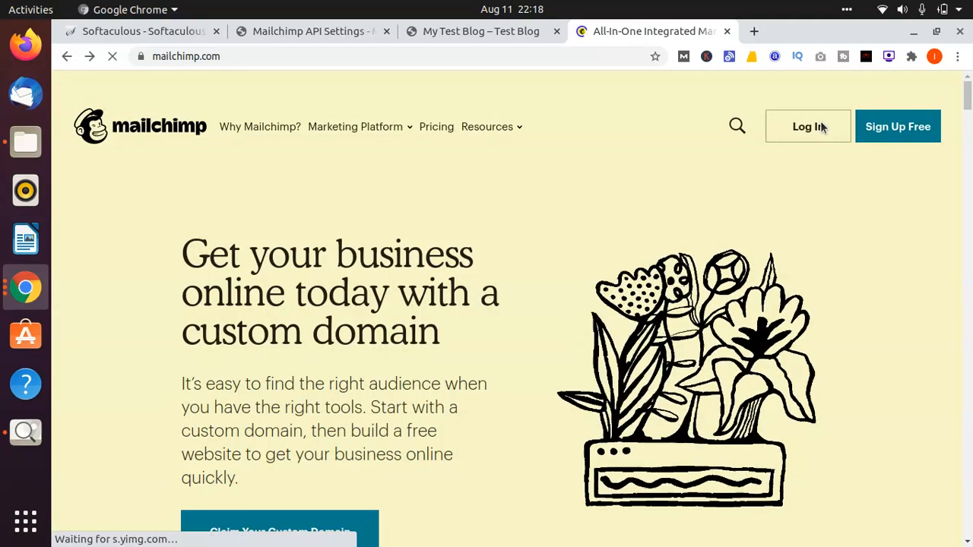
{"action": "left_click", "coordinate": [820, 127]}
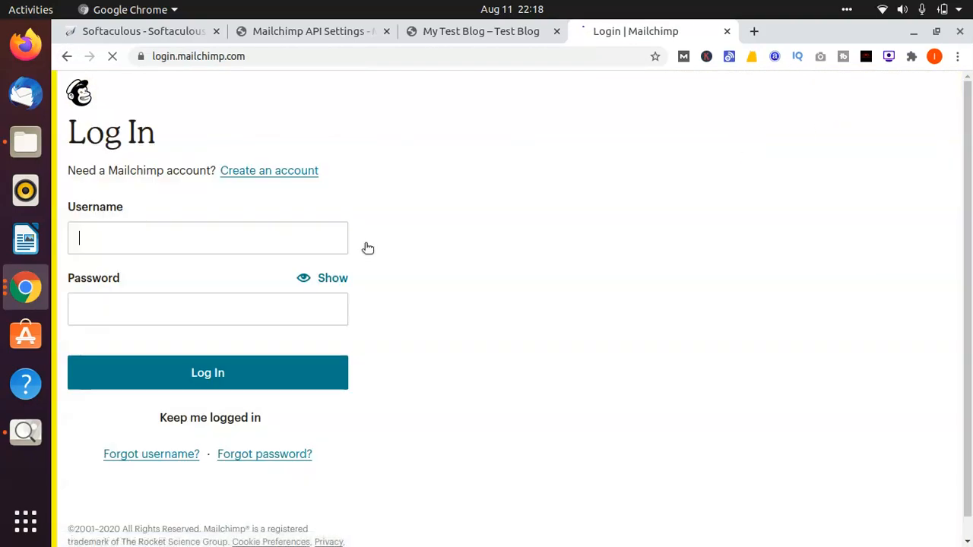
Step: Try to log in to Mailchimp with the saved username and password of the second stored account, with Keep me logged in enabled
{"action": "left_click", "coordinate": [277, 238]}
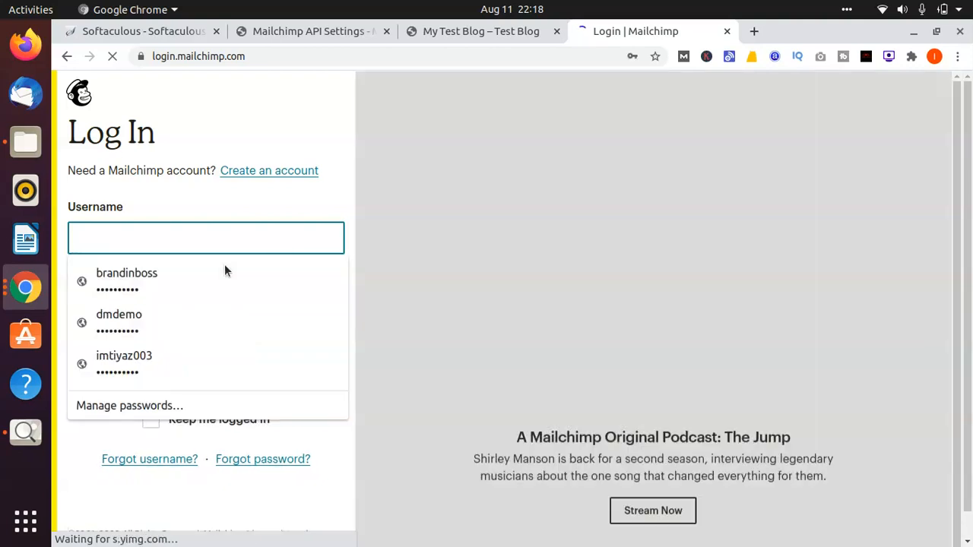
{"action": "left_click", "coordinate": [226, 273]}
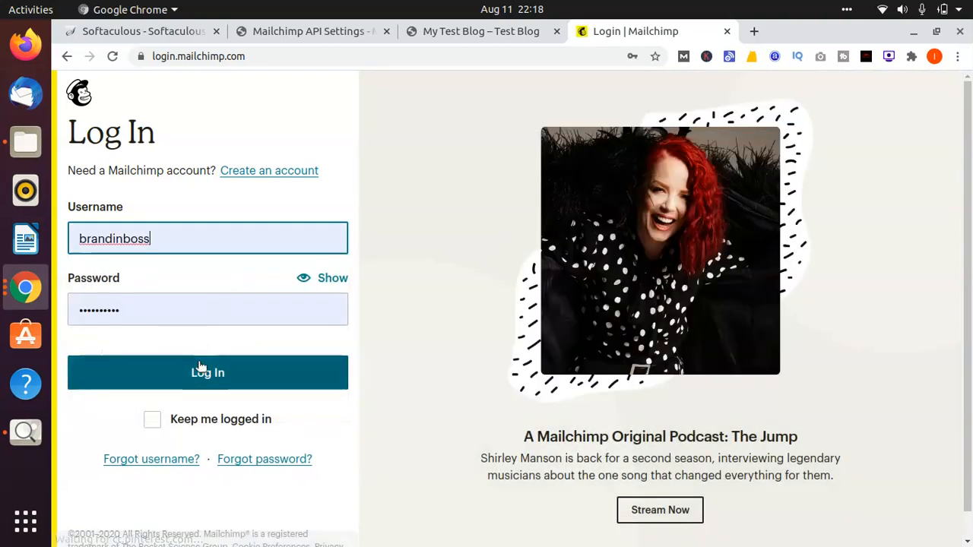
{"action": "left_click", "coordinate": [154, 423]}
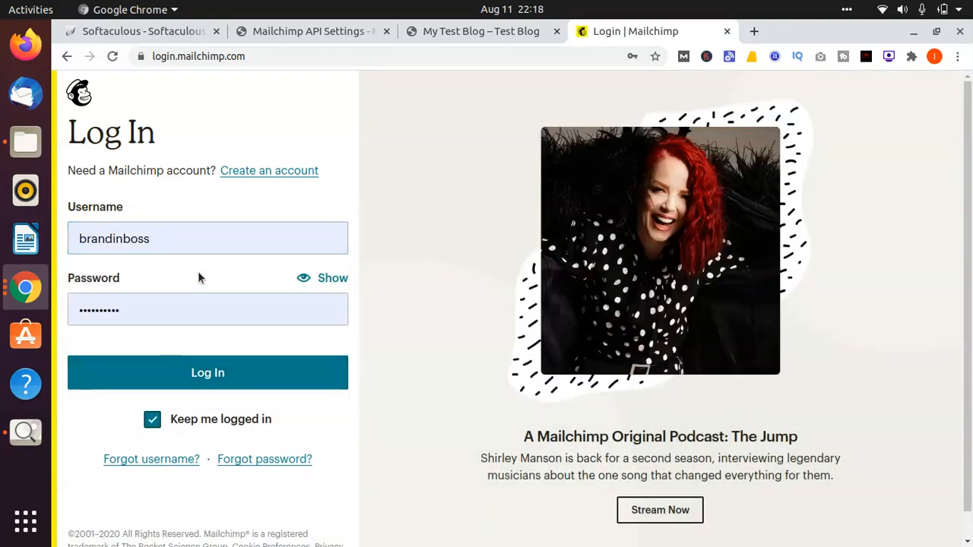
{"action": "left_click", "coordinate": [217, 232]}
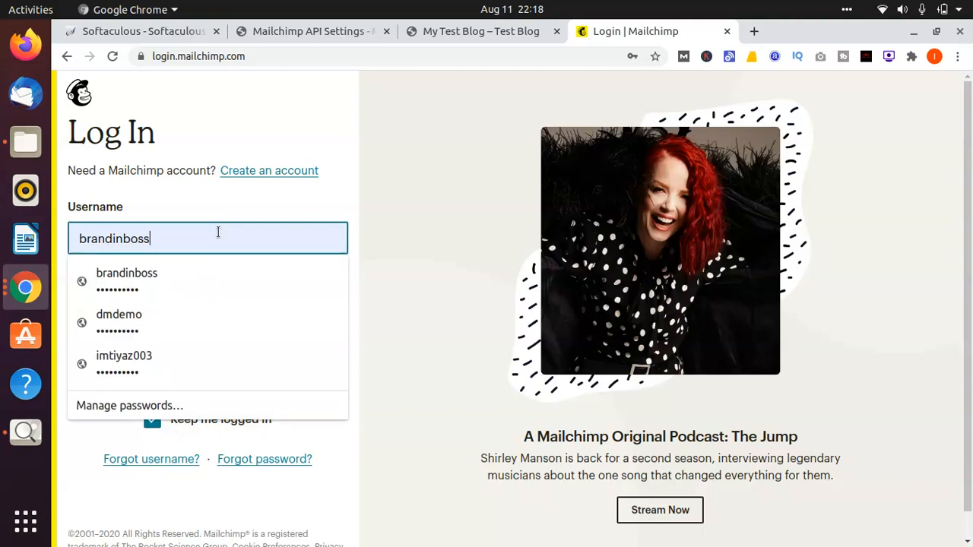
{"action": "left_click", "coordinate": [145, 334]}
{"action": "left_click", "coordinate": [139, 371]}
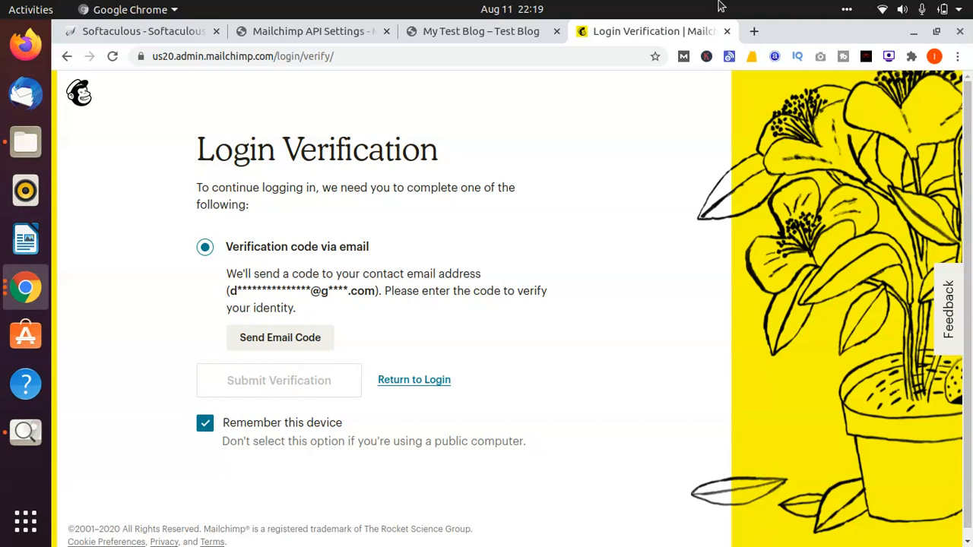
Step: Check the signed-in Google account in a new tab, and leave Mailchimp's login verification for the login form
{"action": "left_click", "coordinate": [755, 32]}
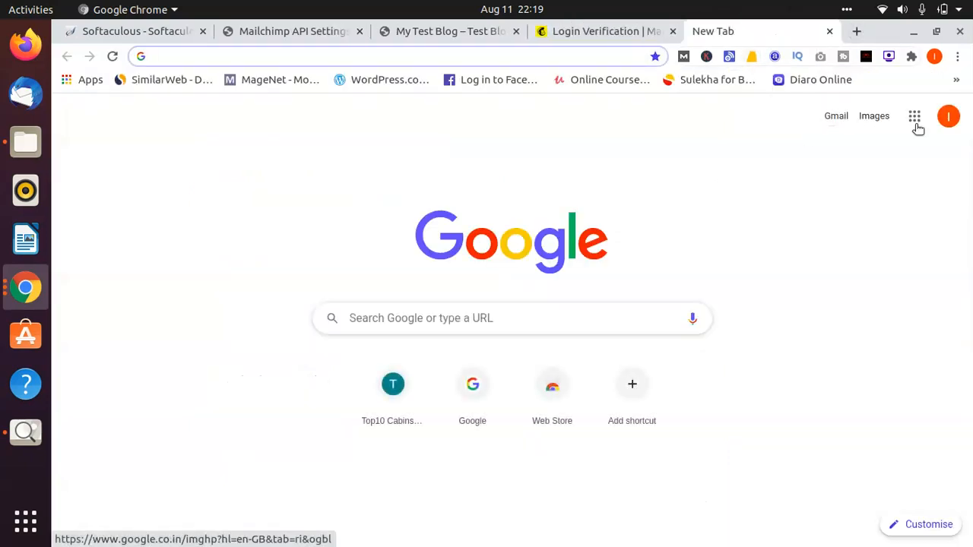
{"action": "left_click", "coordinate": [947, 118]}
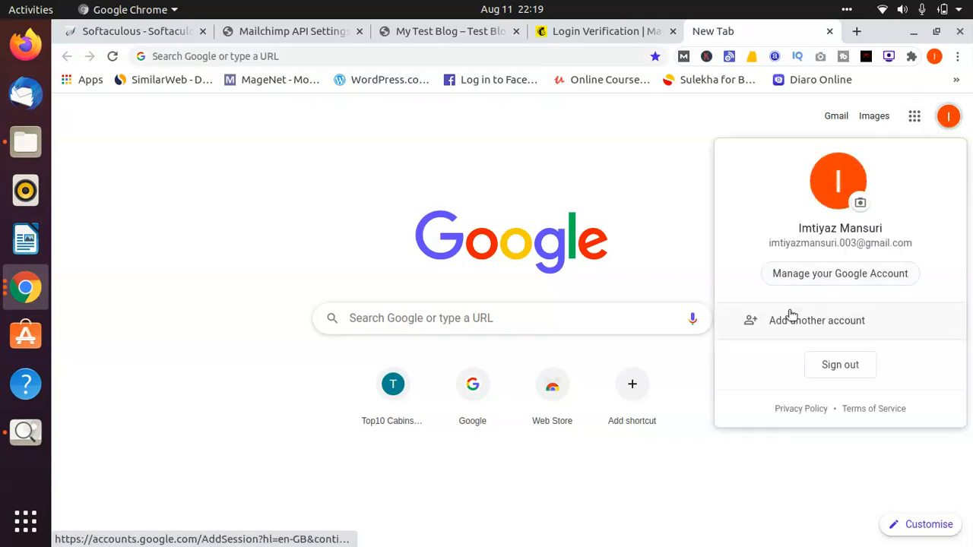
{"action": "left_click", "coordinate": [615, 32]}
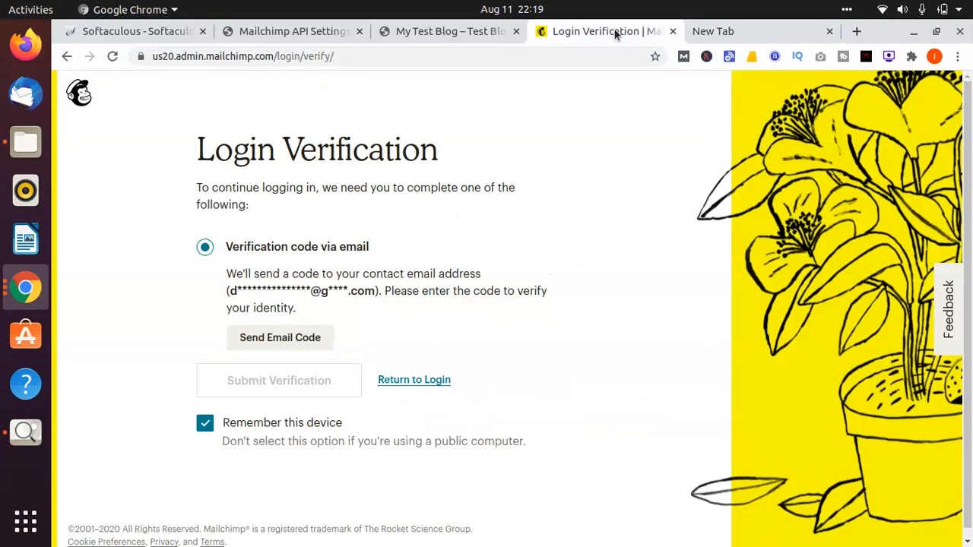
{"action": "left_click", "coordinate": [418, 379]}
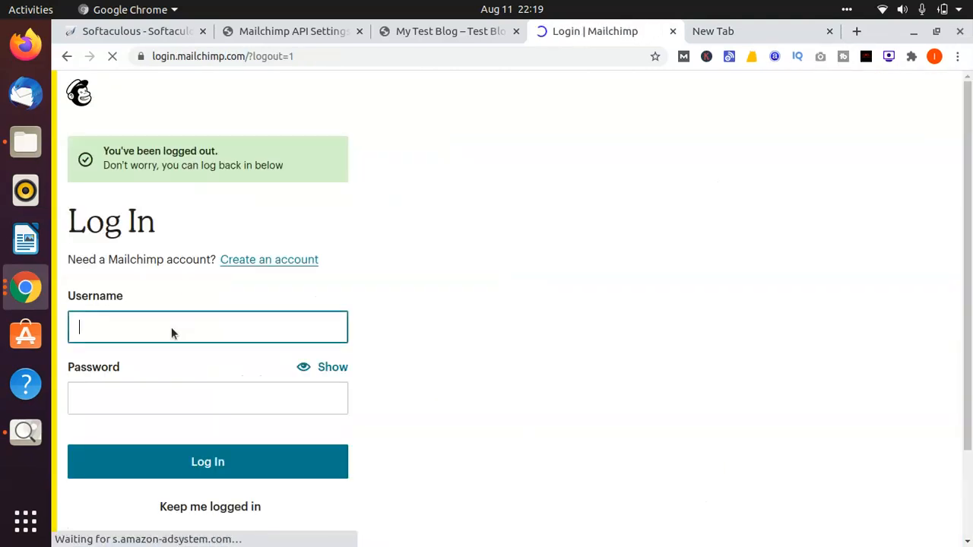
Step: Log in to Mailchimp with the saved username and password of the third stored account
{"action": "left_click", "coordinate": [171, 328]}
{"action": "left_click", "coordinate": [144, 388]}
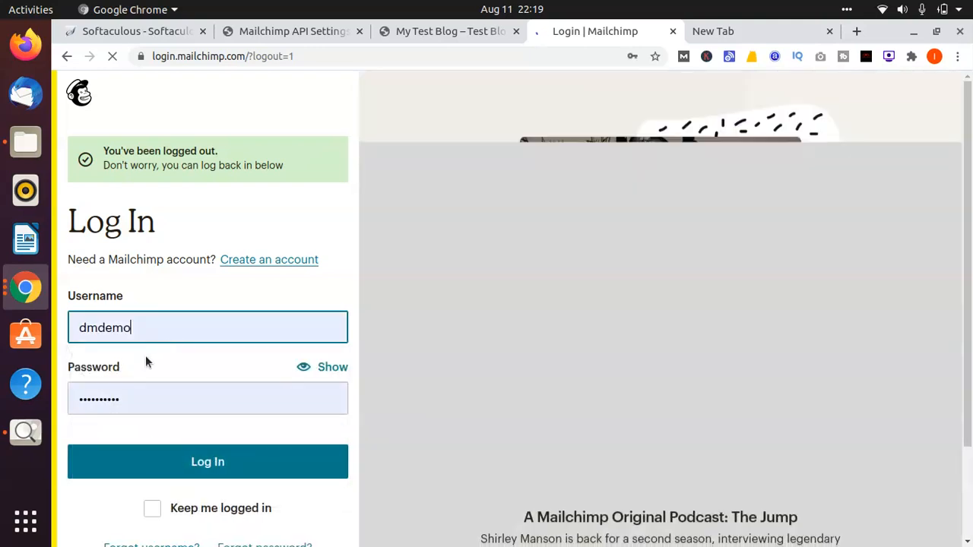
{"action": "left_click", "coordinate": [195, 320]}
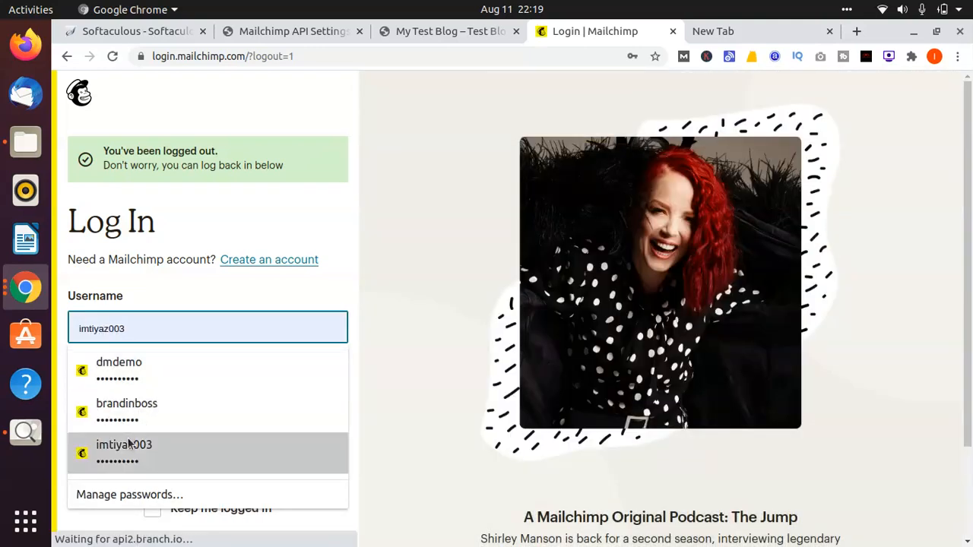
{"action": "left_click", "coordinate": [127, 441]}
{"action": "left_click", "coordinate": [147, 471]}
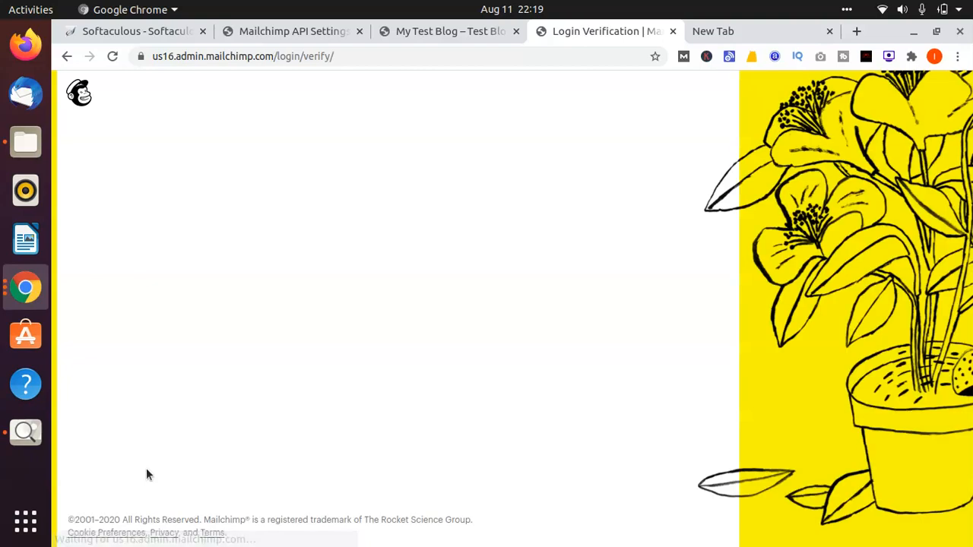
Step: Check the signed-in Google account, and choose Verification code via email as Mailchimp's login verification method
{"action": "left_click", "coordinate": [759, 29]}
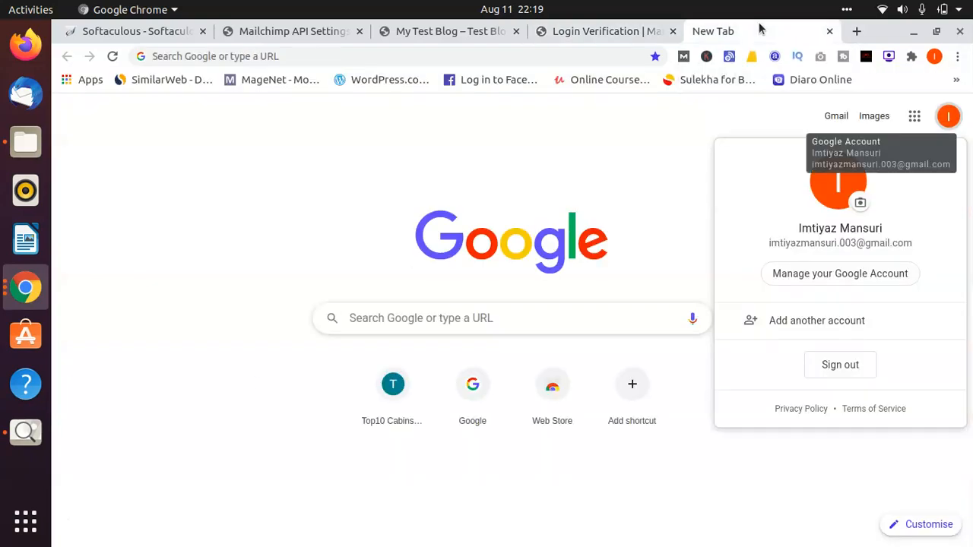
{"action": "left_click", "coordinate": [595, 47]}
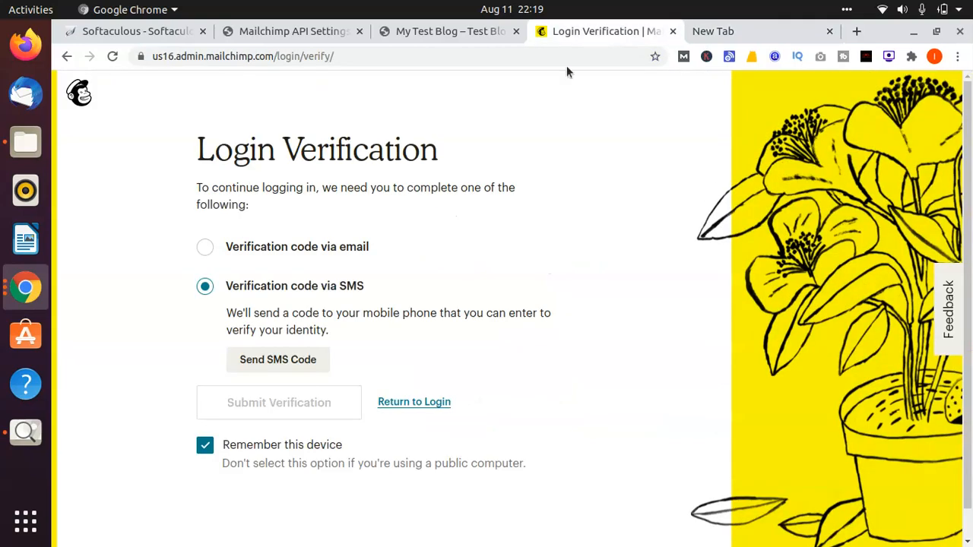
{"action": "left_click", "coordinate": [206, 246]}
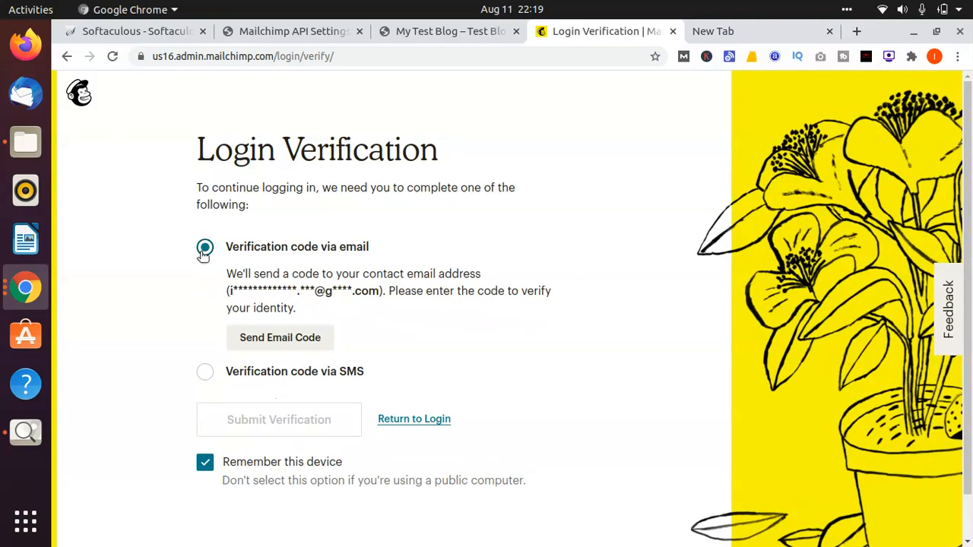
Step: Open Gmail in the New Tab page, expand the full folder list and show All Mail
{"action": "left_click", "coordinate": [730, 31]}
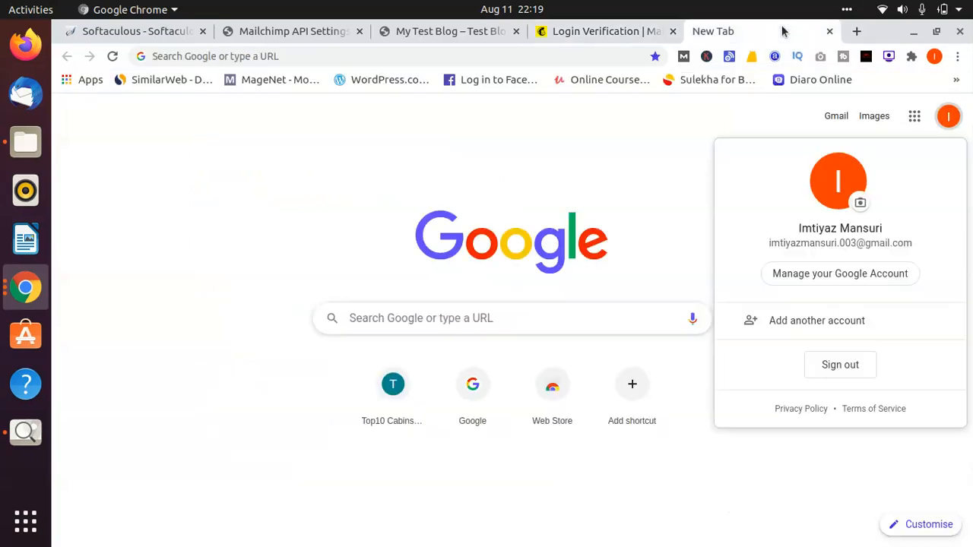
{"action": "left_click", "coordinate": [829, 116]}
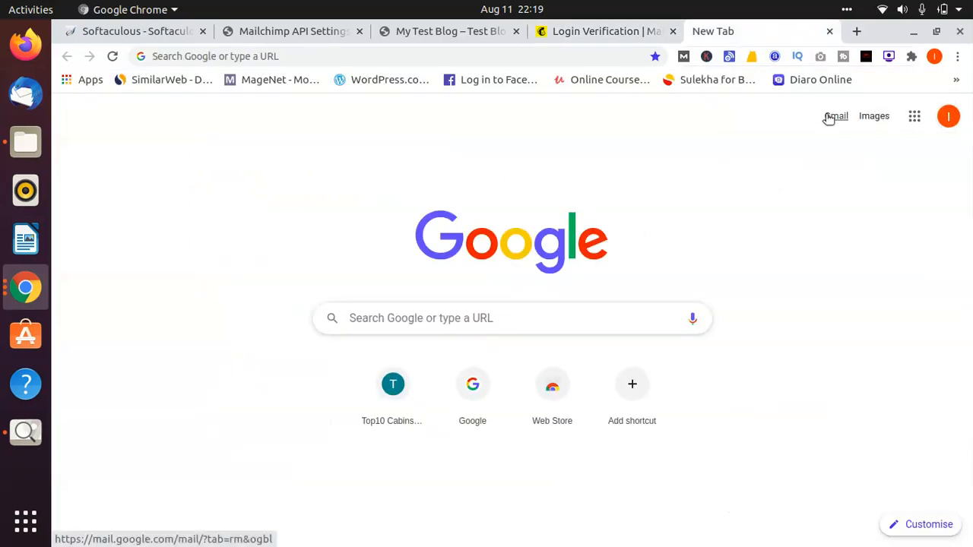
{"action": "left_click", "coordinate": [828, 116]}
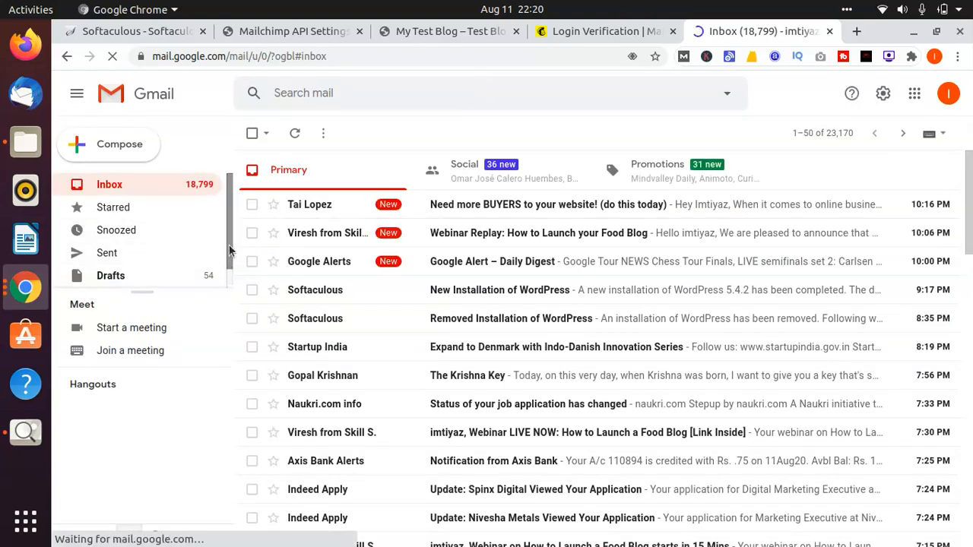
{"action": "scroll", "coordinate": [220, 296], "scroll_direction": "down", "scroll_amount": 1}
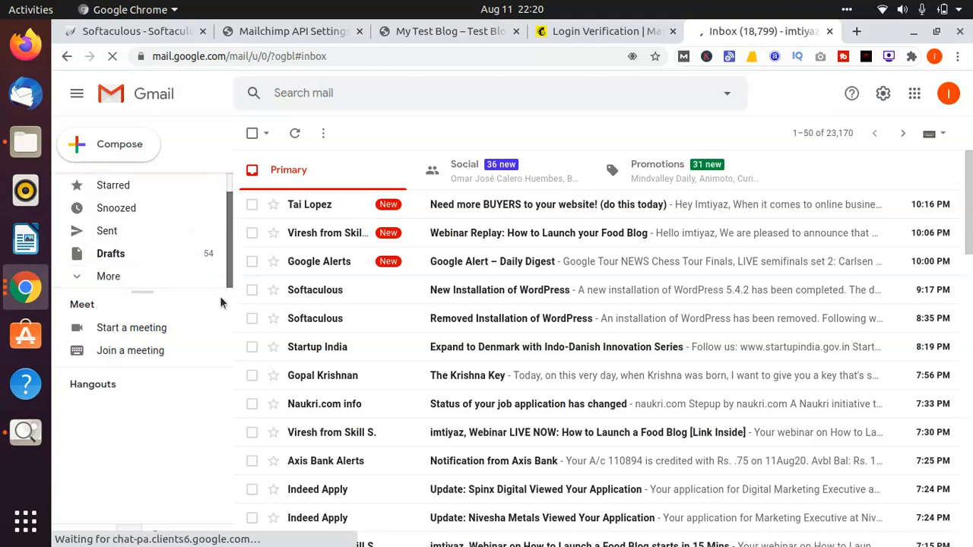
{"action": "left_click", "coordinate": [140, 275]}
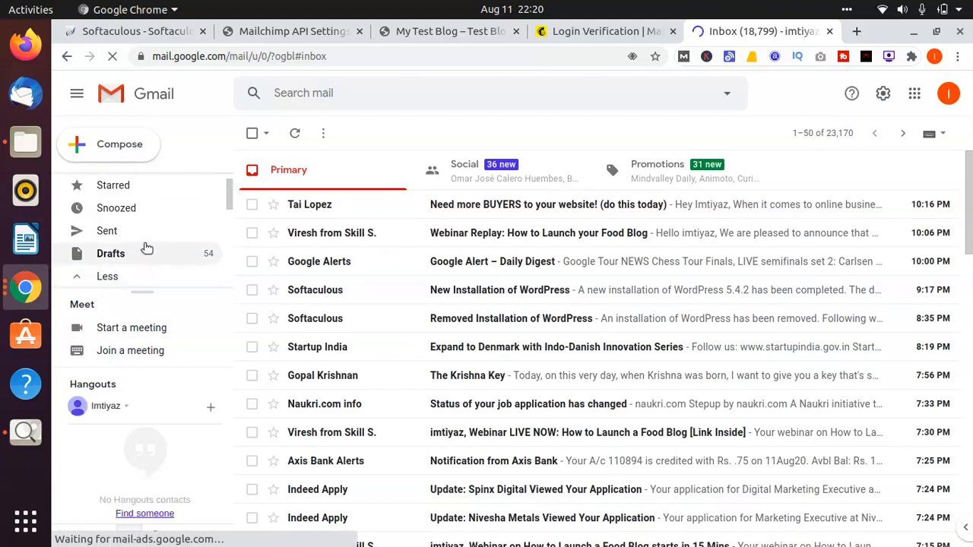
{"action": "left_click_drag", "start_coordinate": [228, 197], "coordinate": [232, 247]}
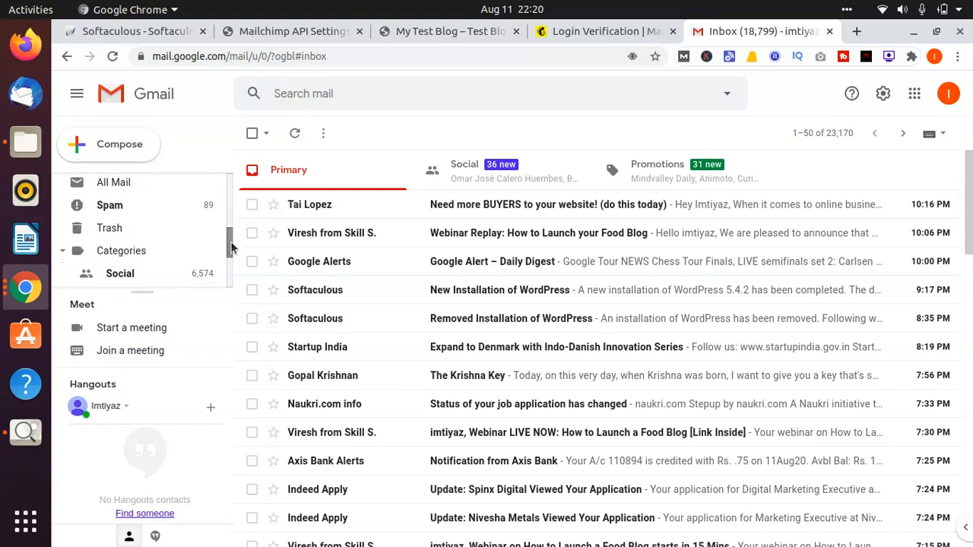
{"action": "left_click", "coordinate": [152, 205]}
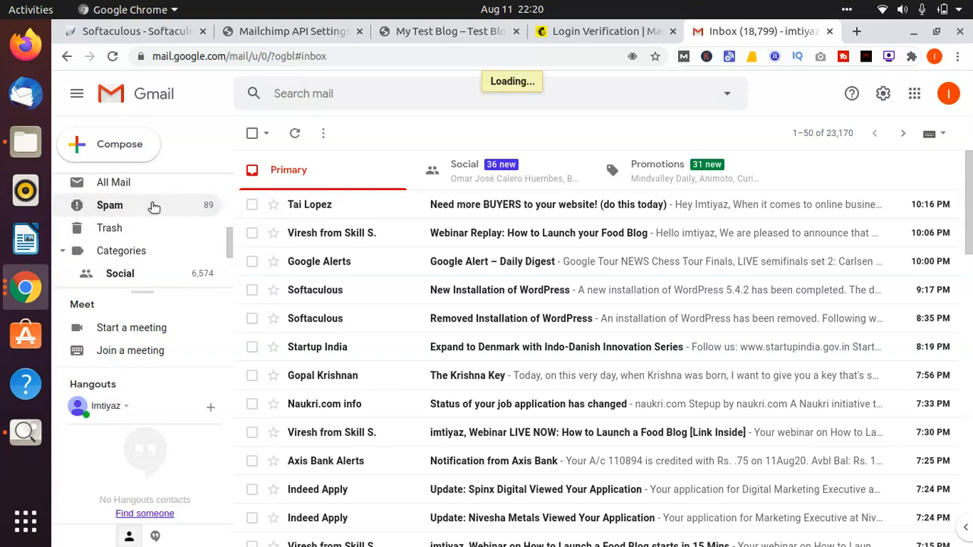
{"action": "left_click", "coordinate": [152, 183]}
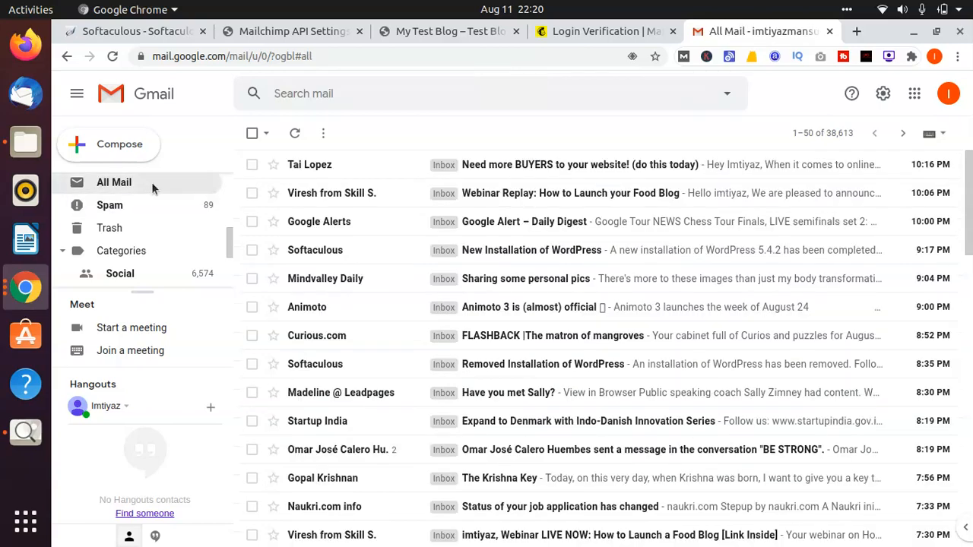
Step: Have Mailchimp send the email verification code, and refresh the All Mail list in Gmail
{"action": "left_click", "coordinate": [574, 32]}
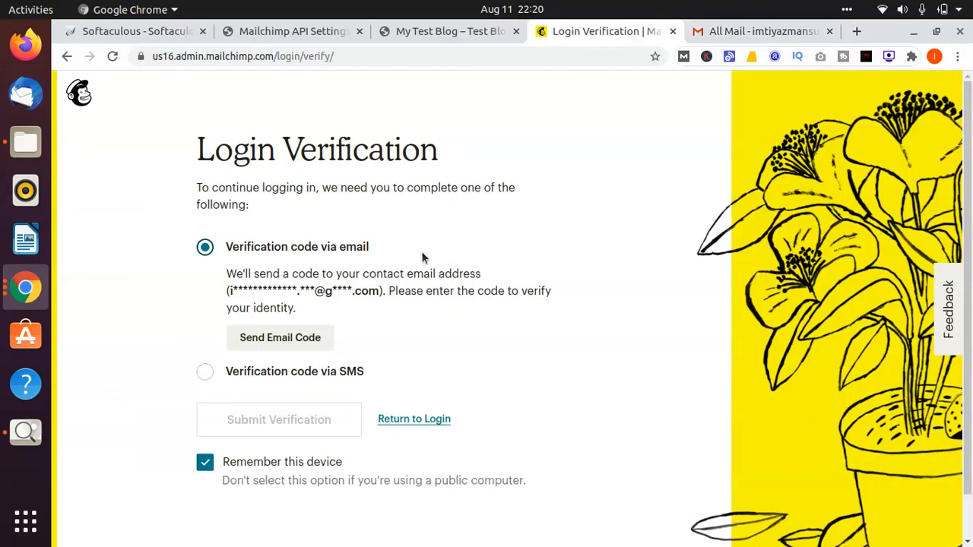
{"action": "left_click", "coordinate": [286, 342]}
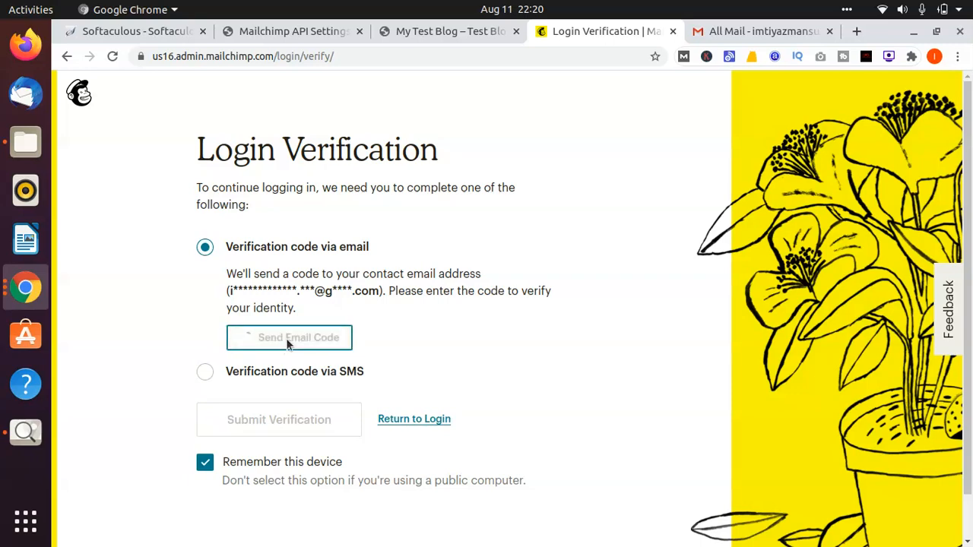
{"action": "left_click", "coordinate": [708, 34]}
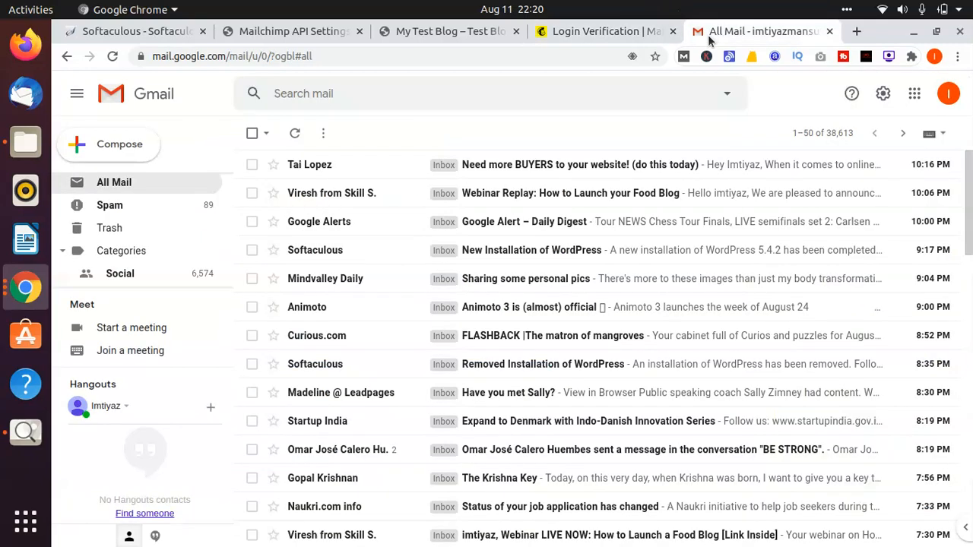
{"action": "left_click", "coordinate": [296, 135]}
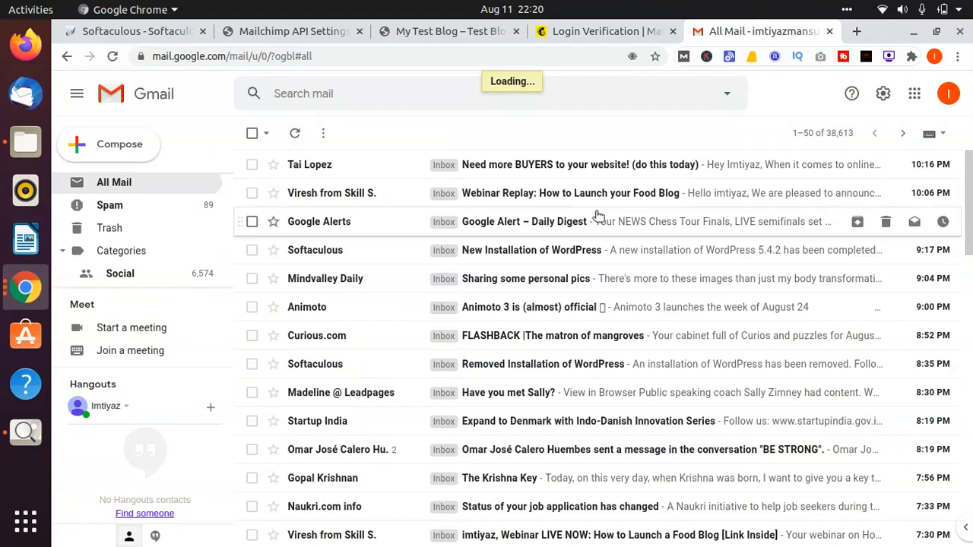
{"action": "left_click", "coordinate": [293, 136]}
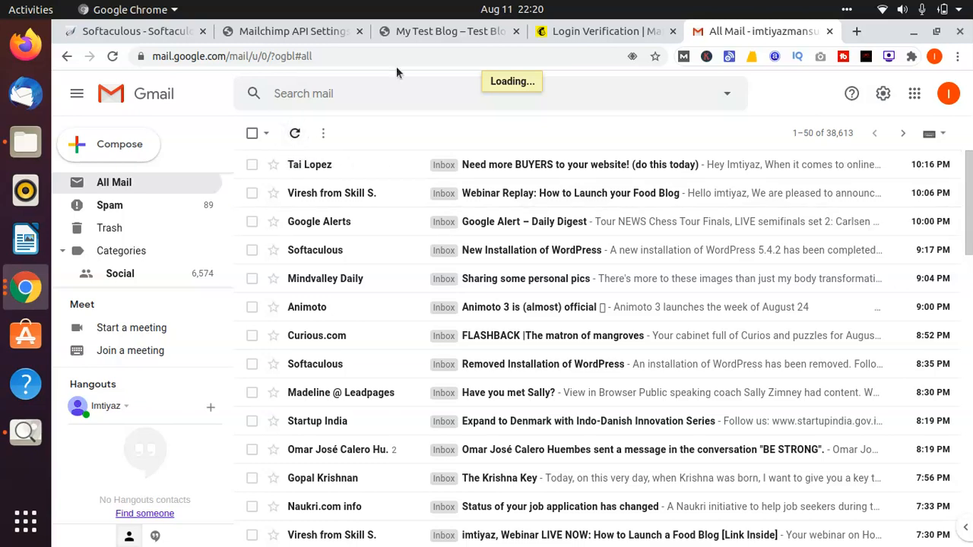
Step: Open the Mailchimp verification code email in Gmail and copy the code from it
{"action": "left_click", "coordinate": [585, 29]}
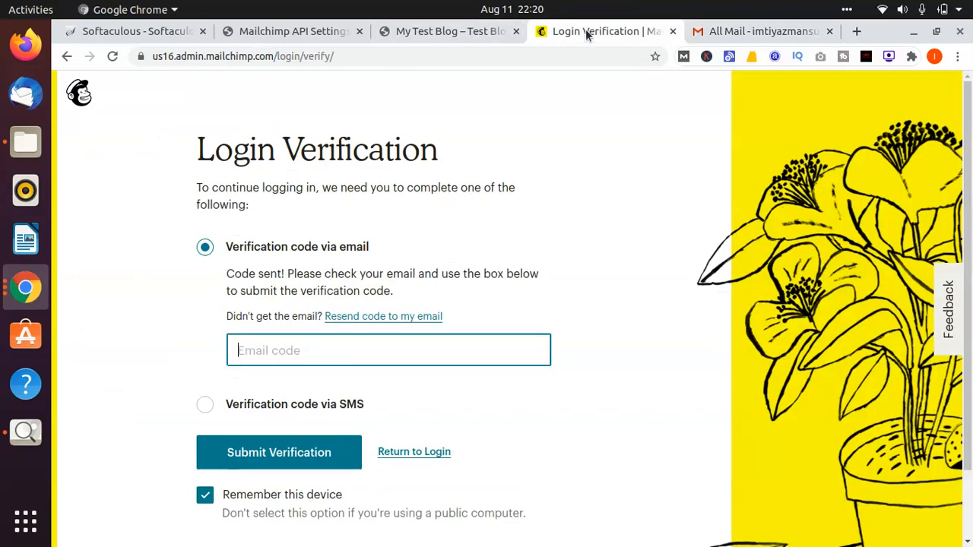
{"action": "left_click", "coordinate": [585, 337]}
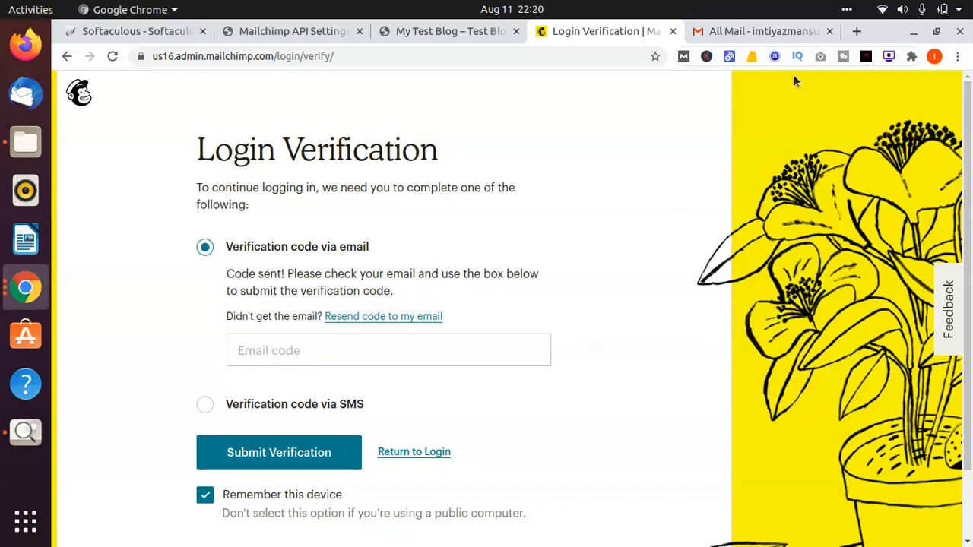
{"action": "left_click", "coordinate": [776, 32]}
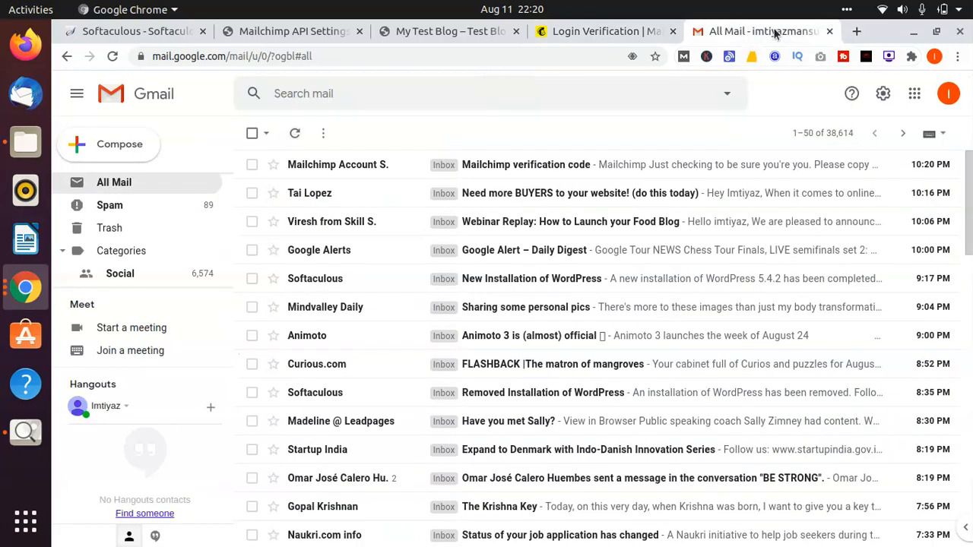
{"action": "left_click", "coordinate": [537, 163]}
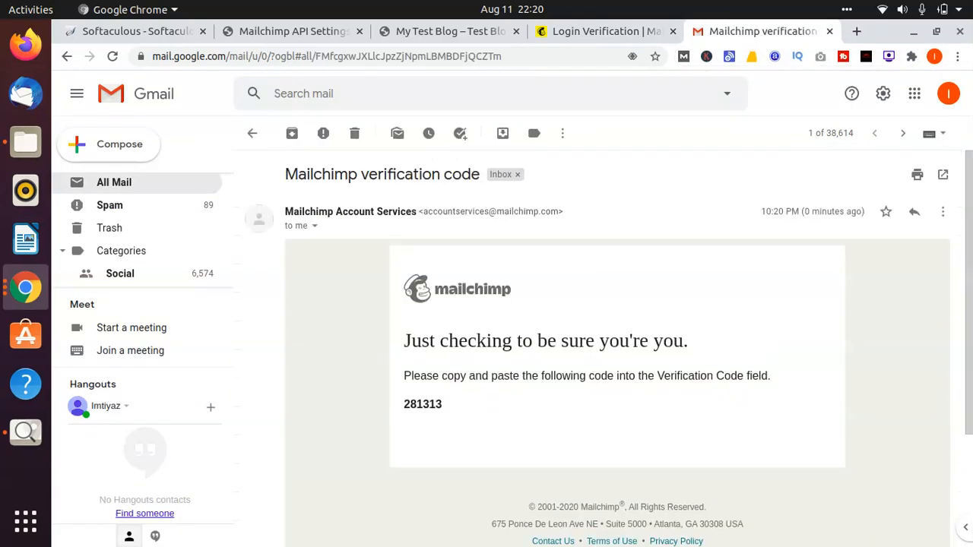
{"action": "double_click", "coordinate": [422, 404]}
{"action": "key", "text": "ctrl+c"}
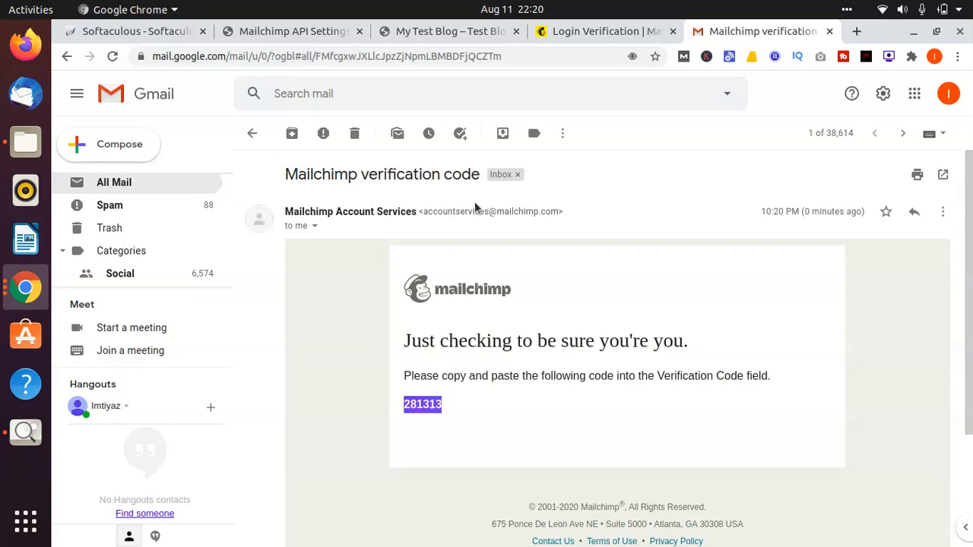
Step: Paste the emailed verification code into Mailchimp's Login Verification form and submit it, with Remember this device enabled
{"action": "left_click", "coordinate": [589, 32]}
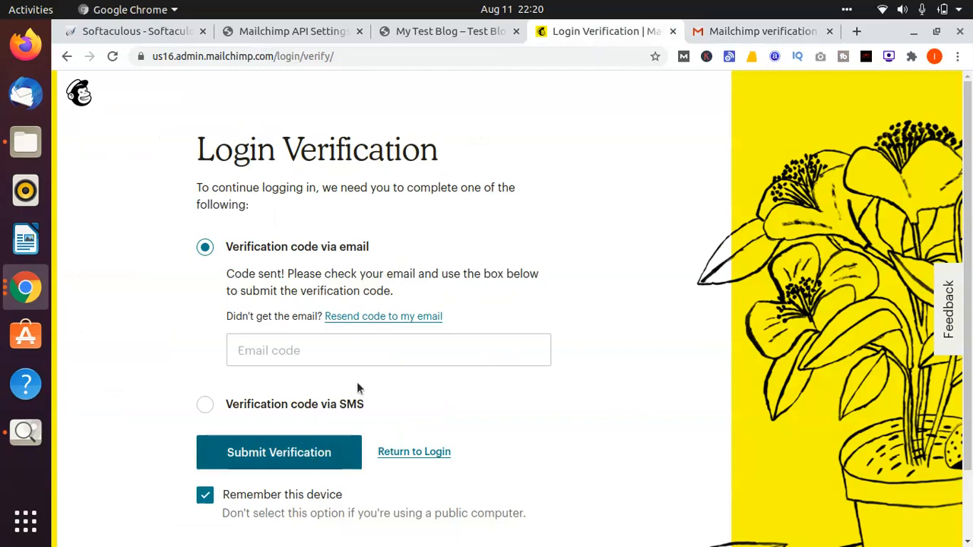
{"action": "left_click", "coordinate": [386, 350]}
{"action": "key", "text": "ctrl+v"}
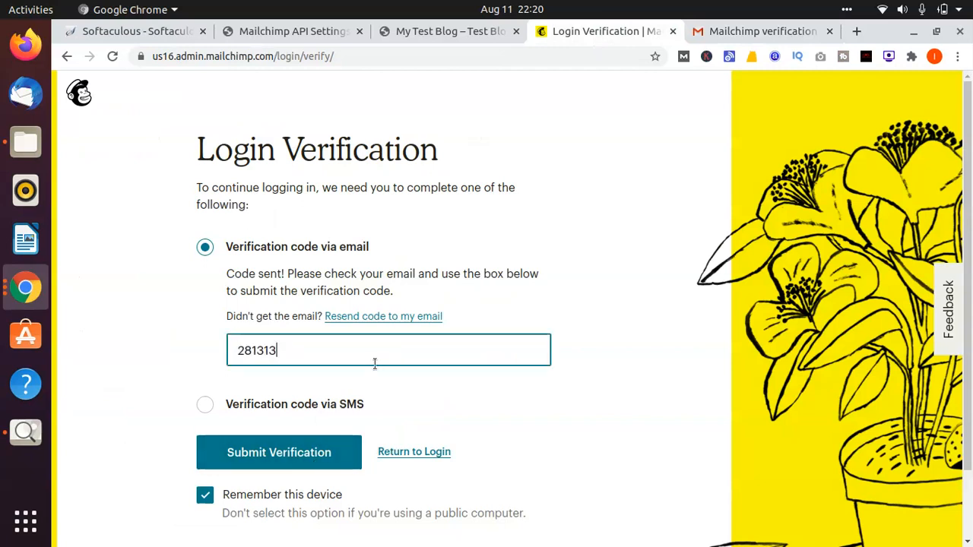
{"action": "left_click", "coordinate": [254, 452]}
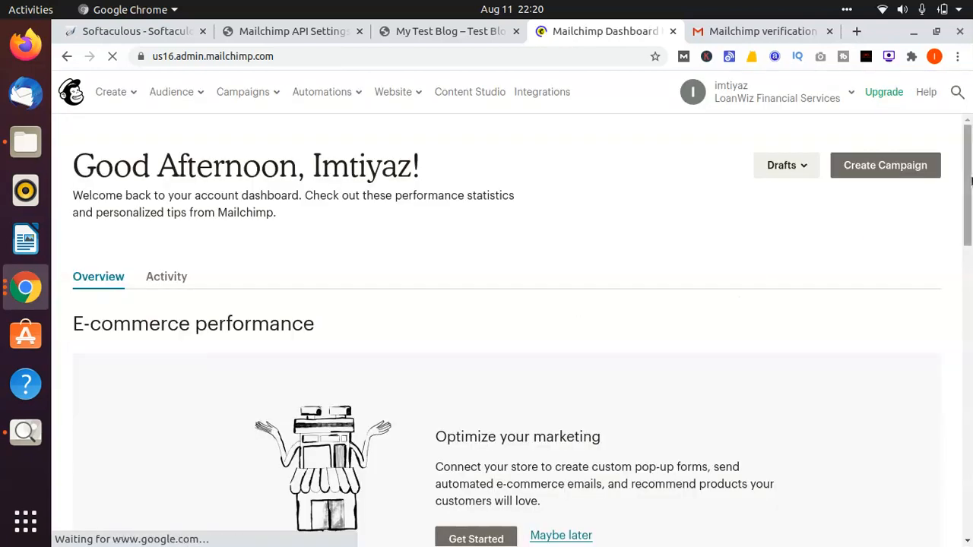
Step: Open the Mailchimp account's profile and go to its Integrations page
{"action": "left_click_drag", "start_coordinate": [971, 180], "coordinate": [970, 132]}
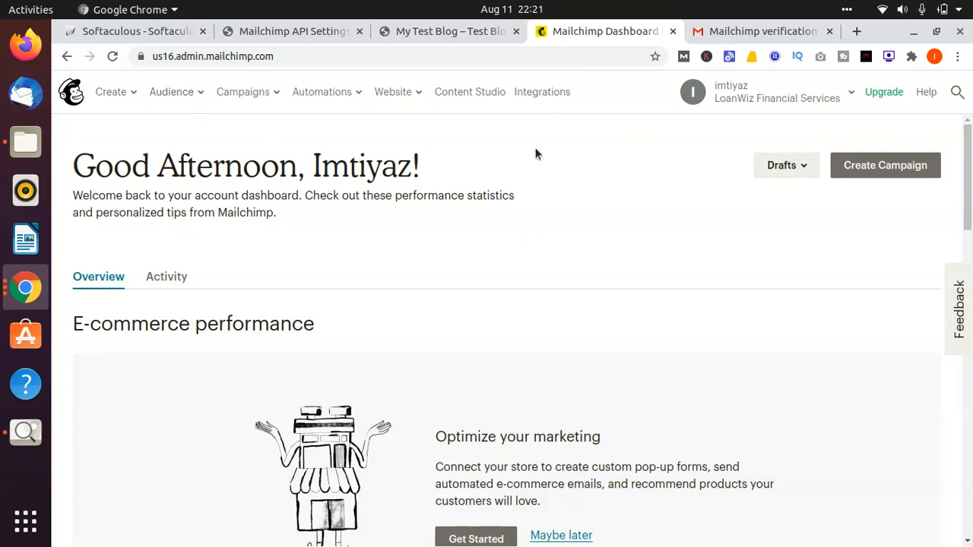
{"action": "left_click", "coordinate": [807, 96]}
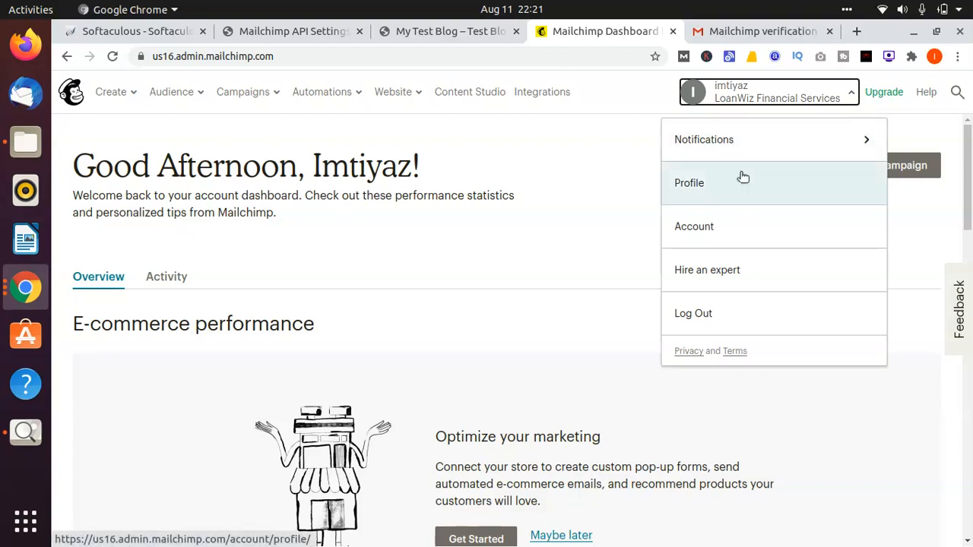
{"action": "left_click", "coordinate": [742, 178]}
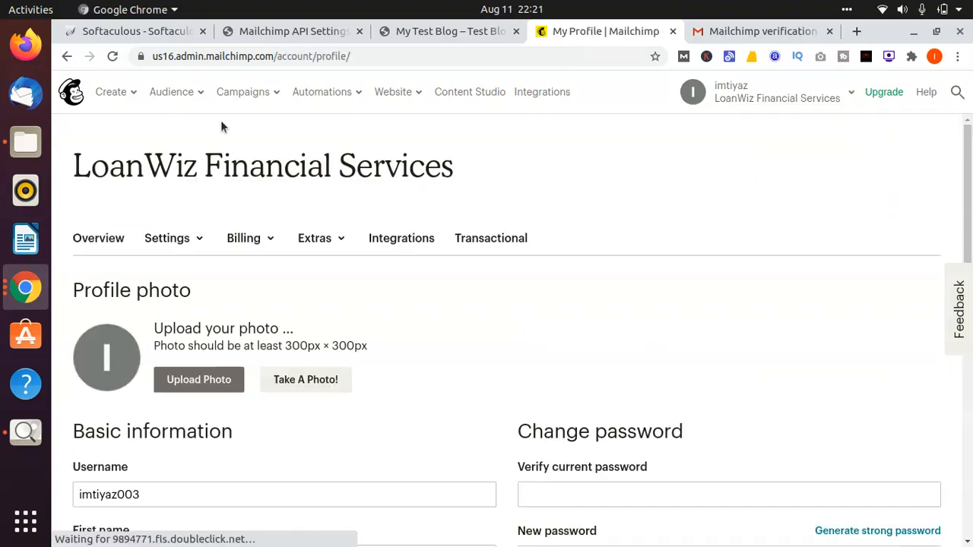
{"action": "left_click_drag", "start_coordinate": [430, 304], "coordinate": [408, 240]}
{"action": "left_click", "coordinate": [408, 241]}
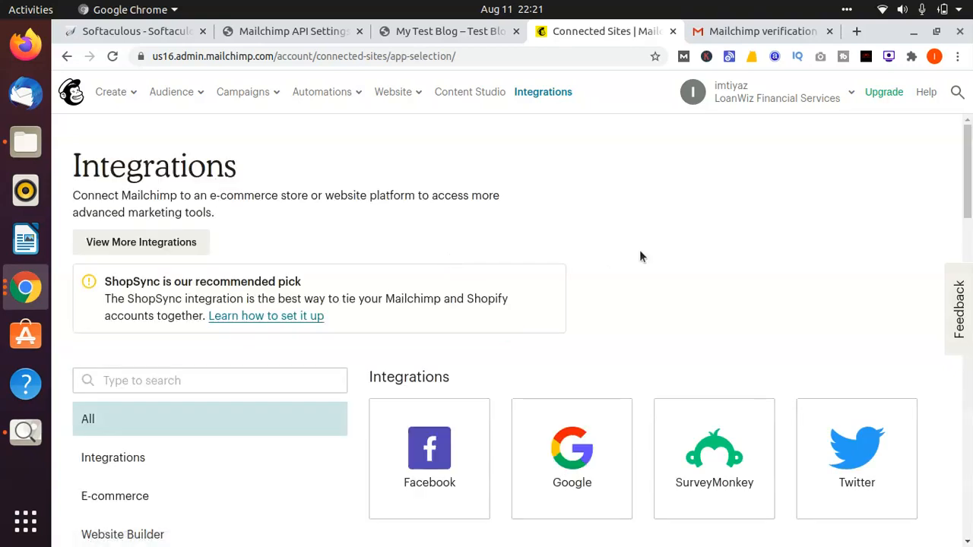
Step: Open the WordPress integration in the Website Builder section of the integrations list
{"action": "scroll", "coordinate": [640, 254], "scroll_direction": "down", "scroll_amount": 6}
{"action": "scroll", "coordinate": [640, 257], "scroll_direction": "up", "scroll_amount": 6}
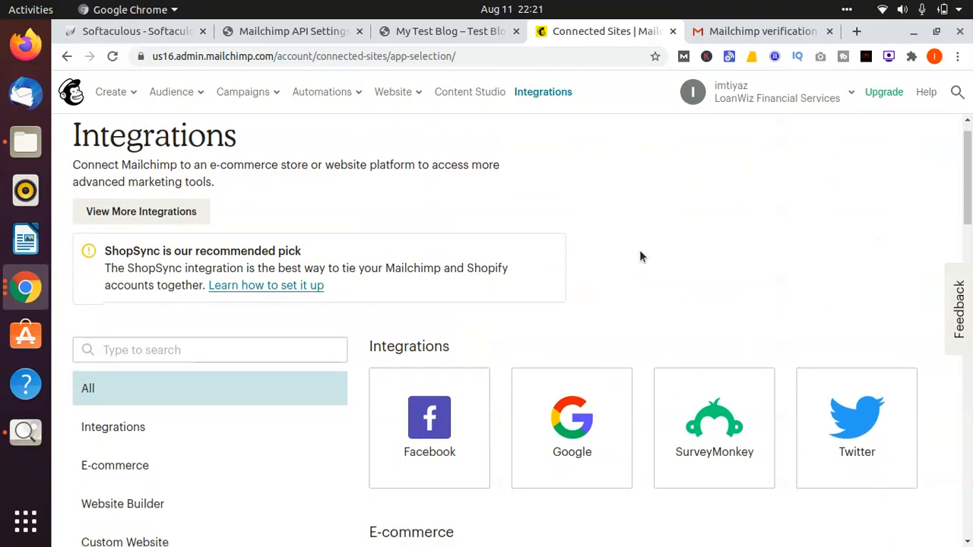
{"action": "scroll", "coordinate": [640, 256], "scroll_direction": "down", "scroll_amount": 10}
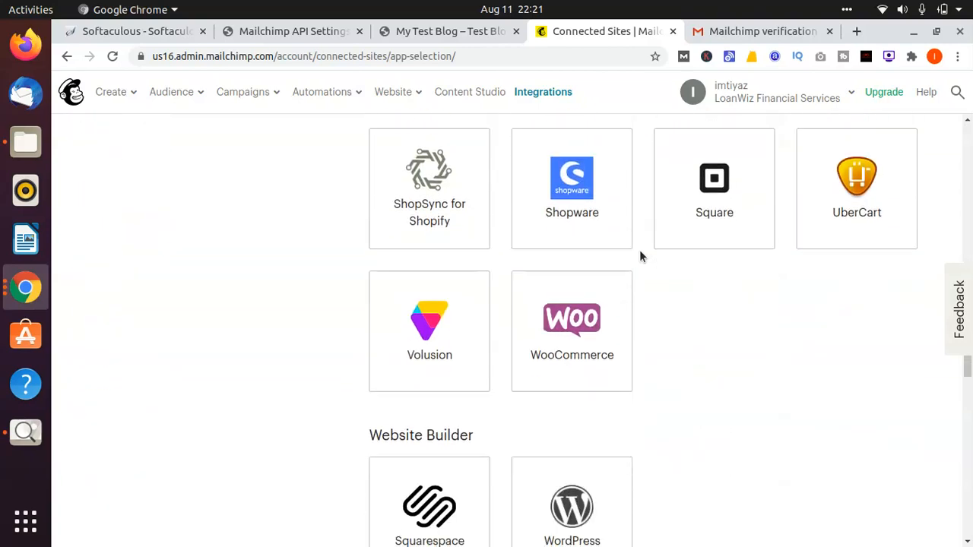
{"action": "scroll", "coordinate": [640, 256], "scroll_direction": "down", "scroll_amount": 4}
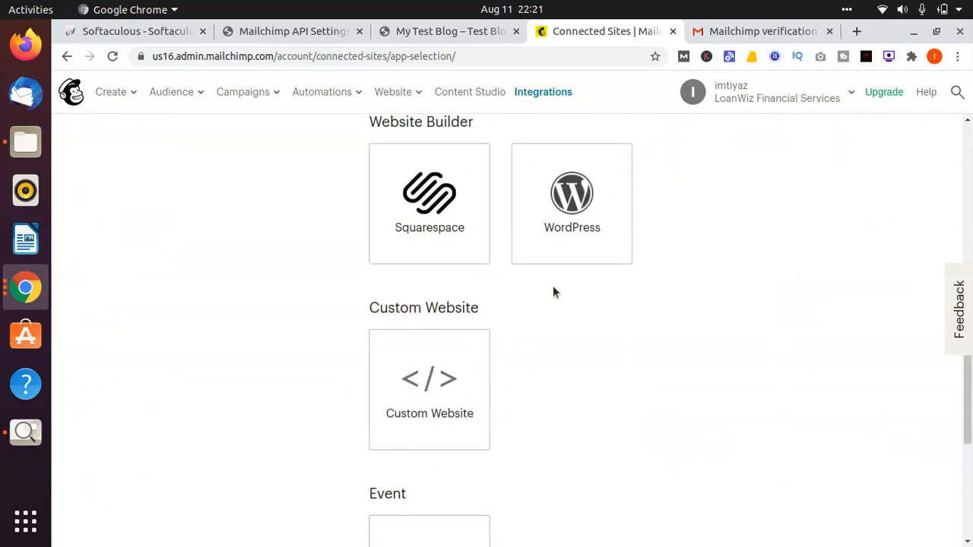
{"action": "left_click", "coordinate": [556, 214]}
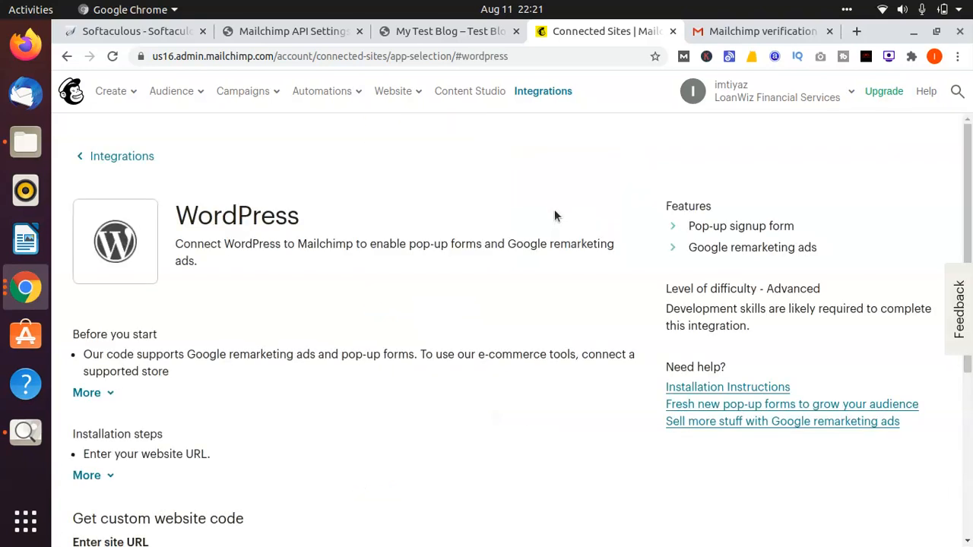
Step: Replace the site URL in Mailchimp's custom website code form with the test blog's address, copied from its open page
{"action": "scroll", "coordinate": [439, 270], "scroll_direction": "down", "scroll_amount": 5}
{"action": "scroll", "coordinate": [439, 271], "scroll_direction": "down", "scroll_amount": 1}
{"action": "left_click", "coordinate": [213, 285]}
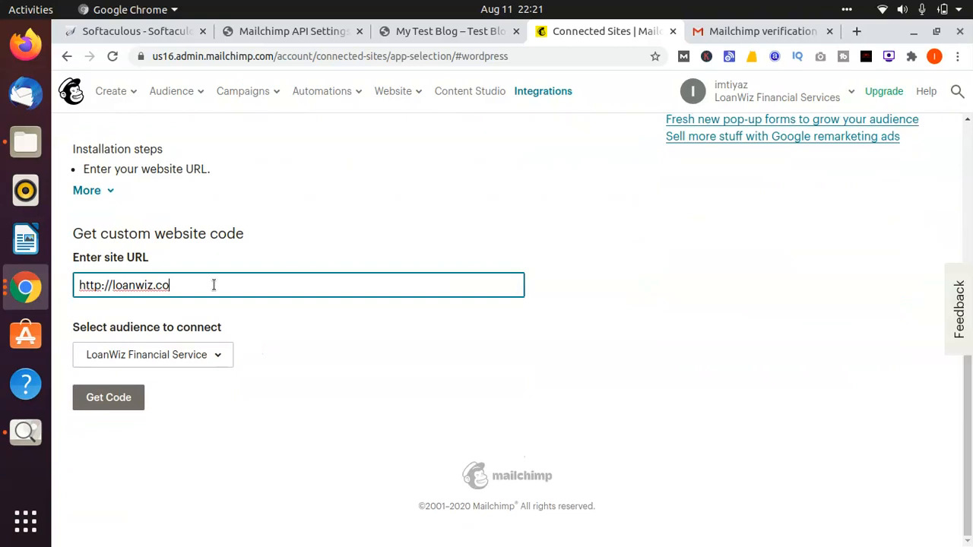
{"action": "key", "text": "ctrl+a"}
{"action": "key", "text": "BackSpace"}
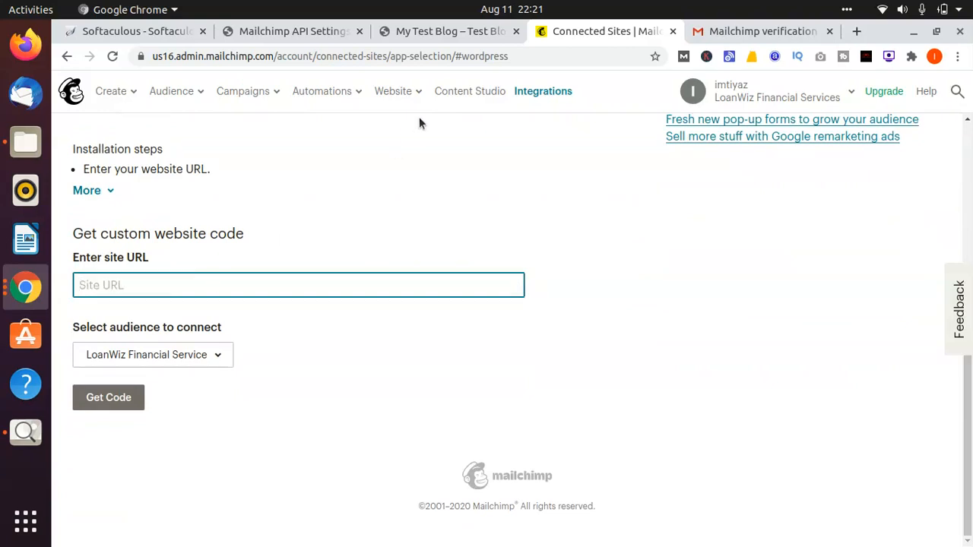
{"action": "left_click", "coordinate": [414, 30]}
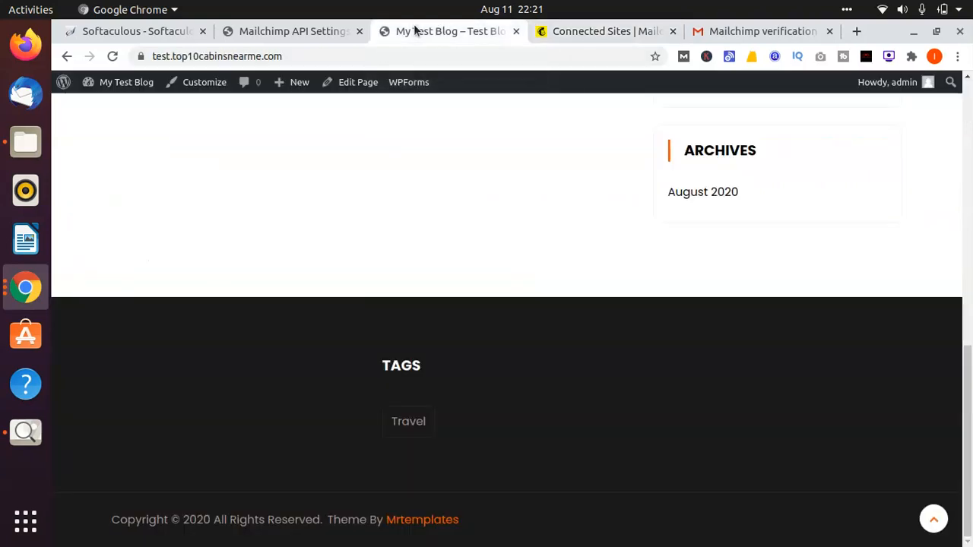
{"action": "left_click", "coordinate": [307, 57]}
{"action": "key", "text": "ctrl+c"}
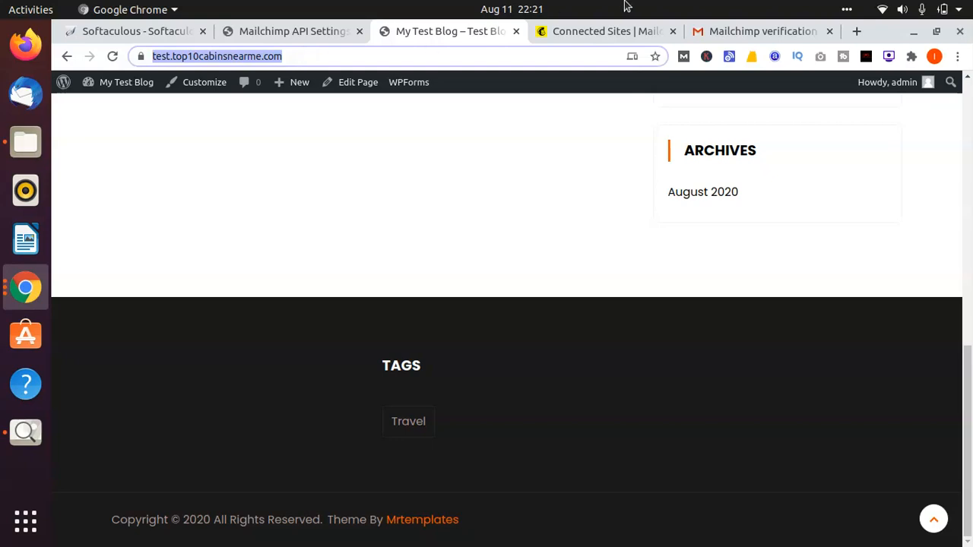
{"action": "left_click", "coordinate": [629, 32]}
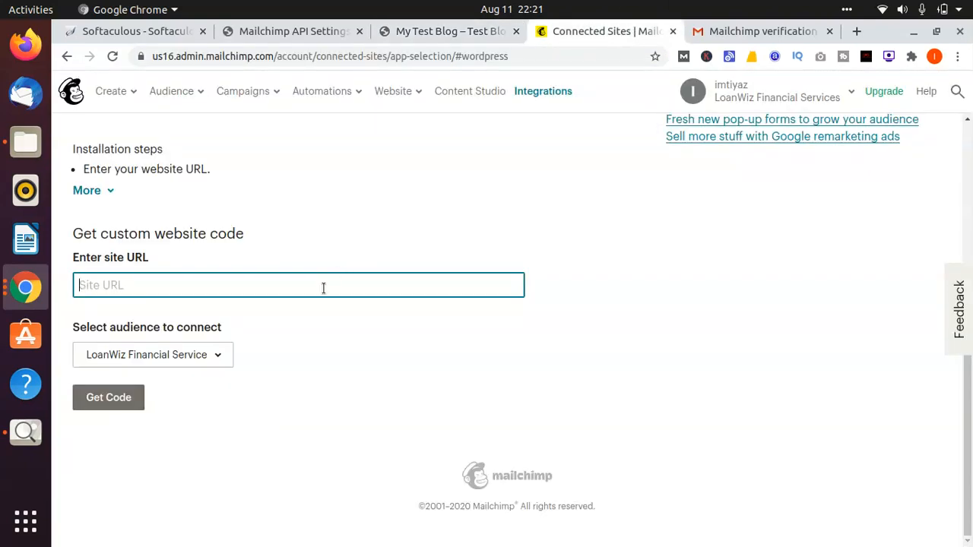
{"action": "key", "text": "ctrl+v"}
Step: Select the audience H to connect, generate the custom website code and copy it
{"action": "left_click", "coordinate": [224, 358]}
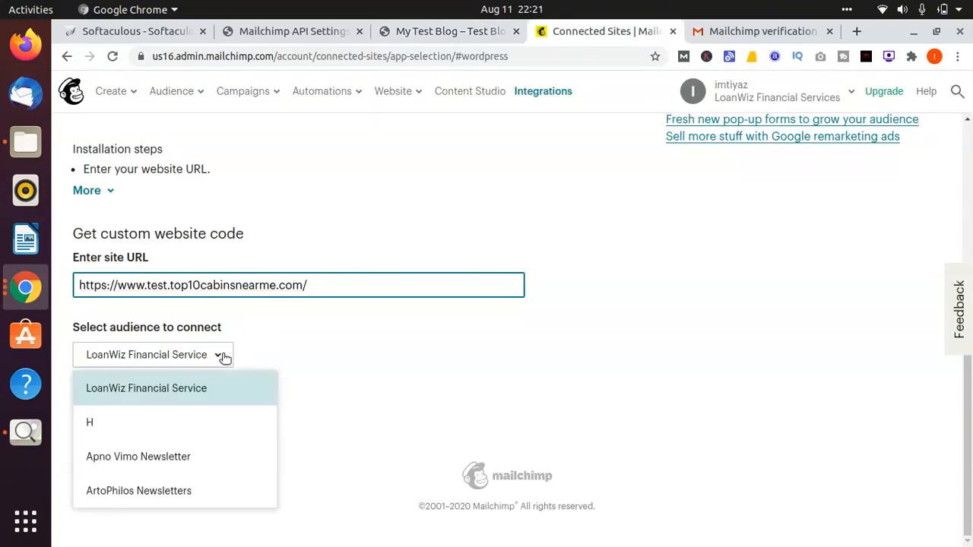
{"action": "left_click", "coordinate": [180, 433]}
{"action": "left_click", "coordinate": [131, 401]}
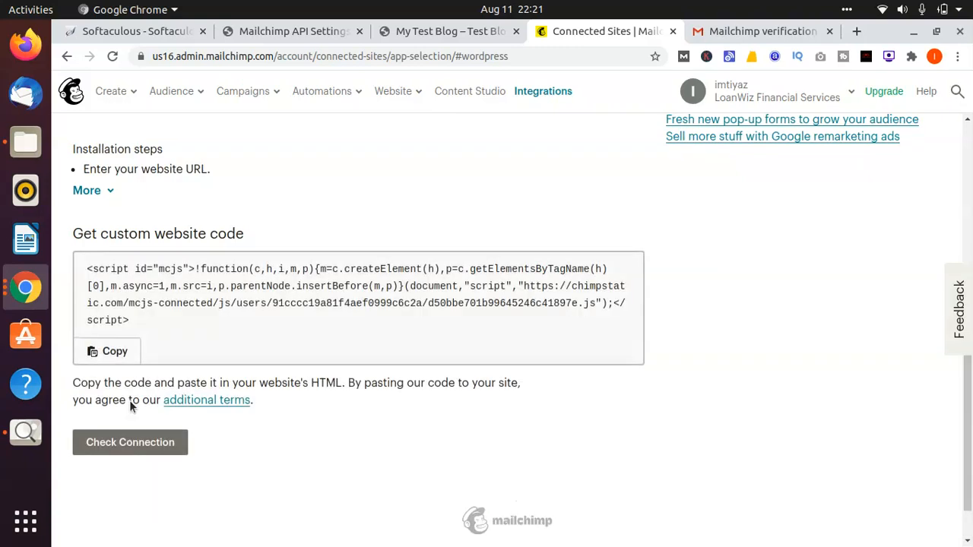
{"action": "left_click", "coordinate": [276, 303]}
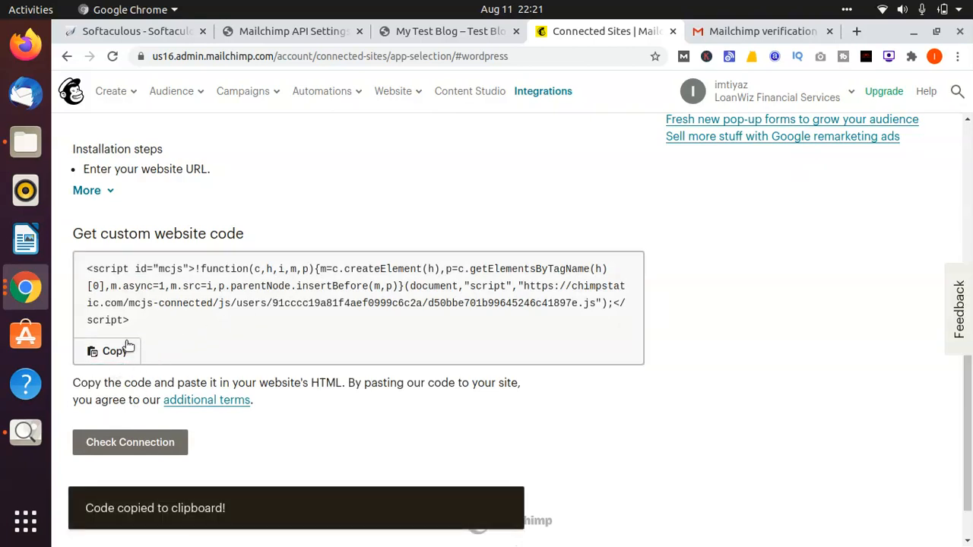
Step: Return to the blog's WordPress admin and open the Home page for editing from the list of pages
{"action": "left_click", "coordinate": [444, 30]}
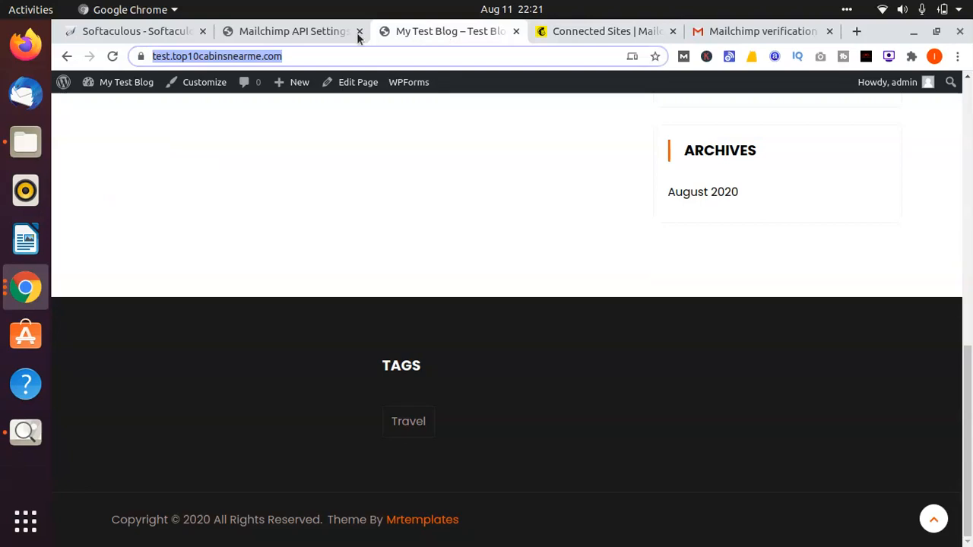
{"action": "left_click", "coordinate": [301, 30]}
{"action": "left_click", "coordinate": [554, 31]}
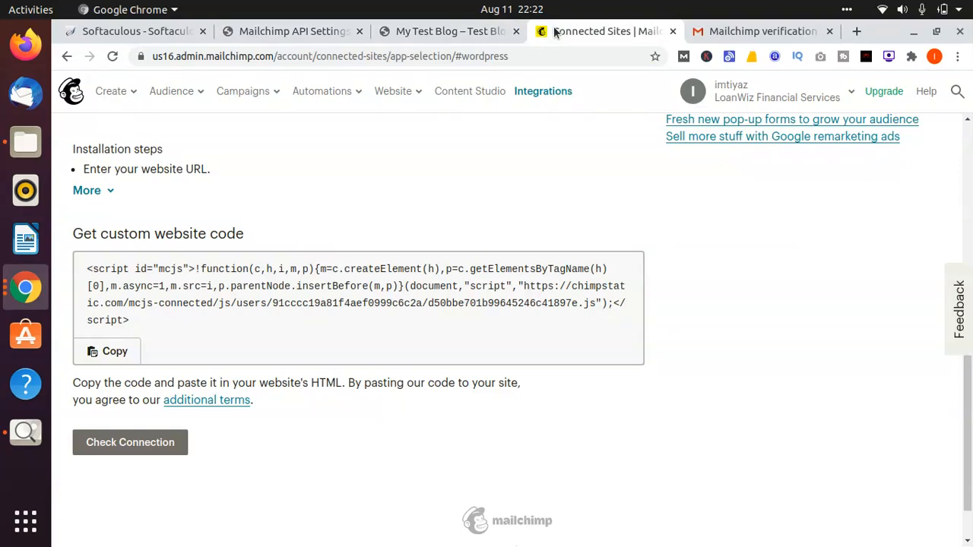
{"action": "left_click", "coordinate": [436, 31]}
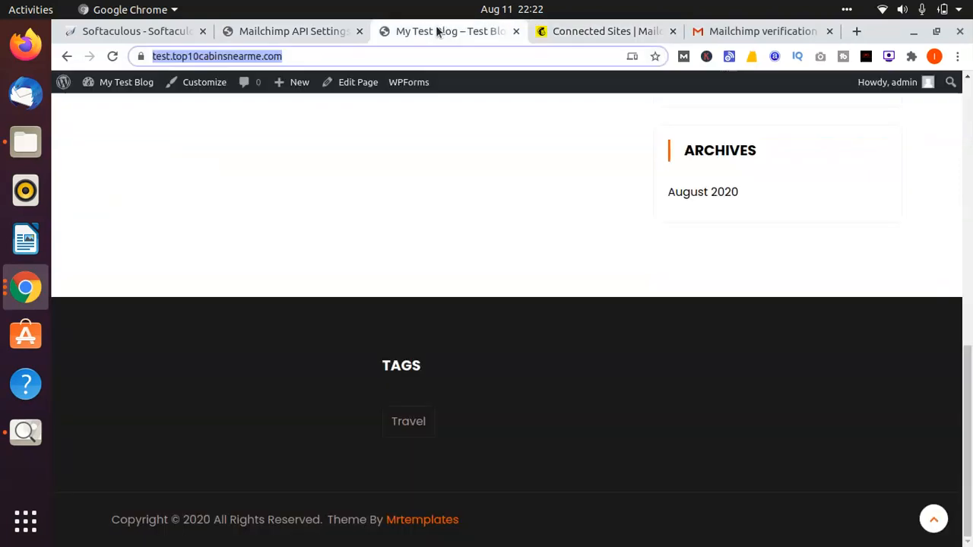
{"action": "left_click", "coordinate": [312, 34]}
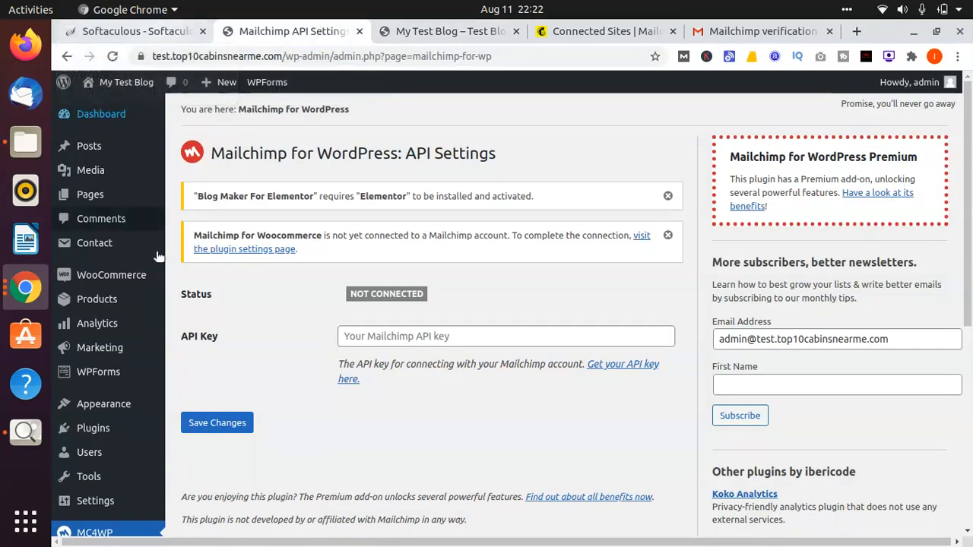
{"action": "left_click", "coordinate": [108, 207]}
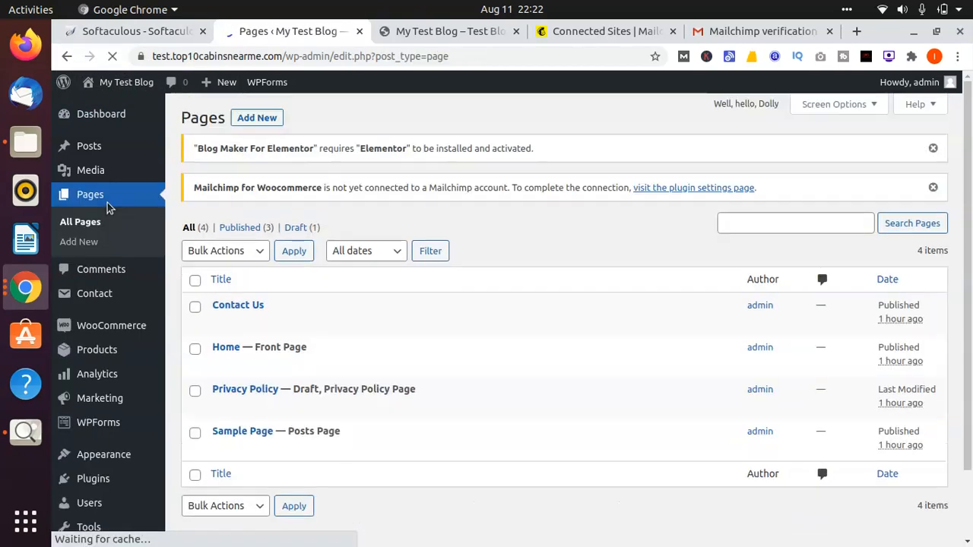
{"action": "left_click", "coordinate": [221, 368]}
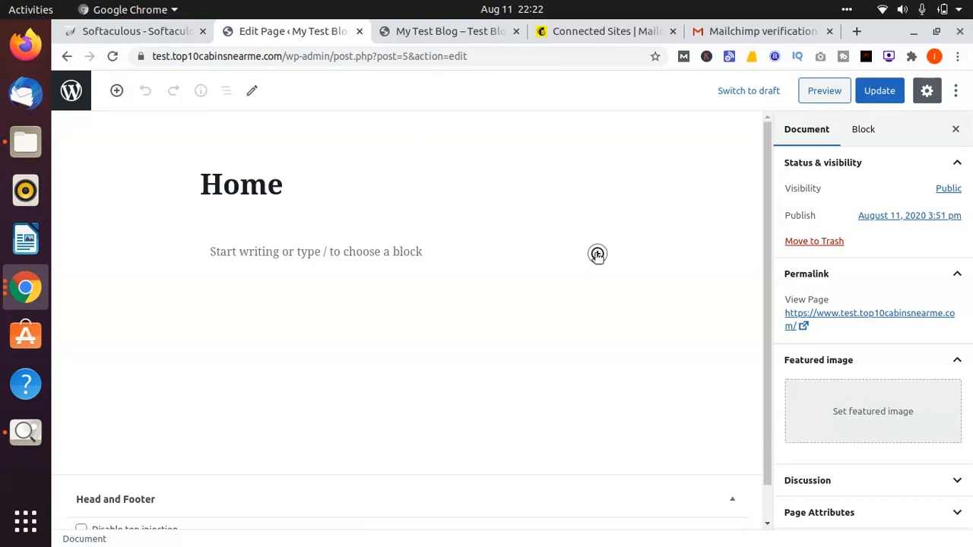
Step: Browse the block library, including Common Blocks and Embeds, for a block that can hold the Mailchimp code
{"action": "left_click", "coordinate": [598, 253]}
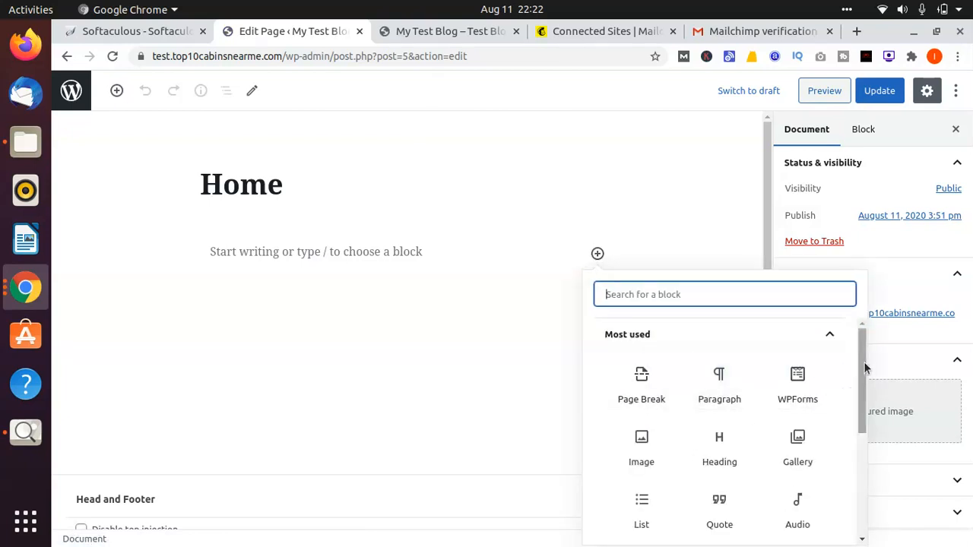
{"action": "left_click_drag", "start_coordinate": [863, 368], "coordinate": [844, 454]}
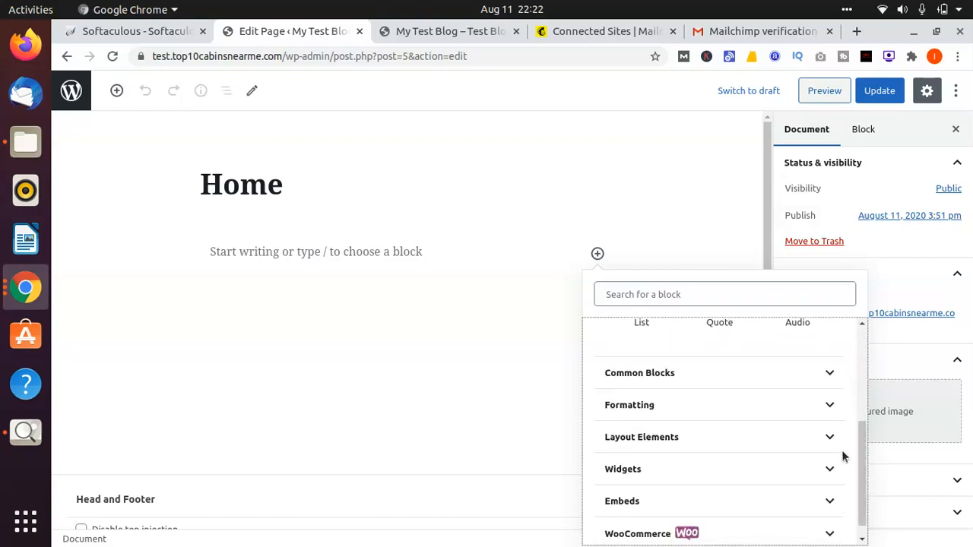
{"action": "left_click", "coordinate": [828, 380]}
{"action": "scroll", "coordinate": [827, 383], "scroll_direction": "down", "scroll_amount": 5}
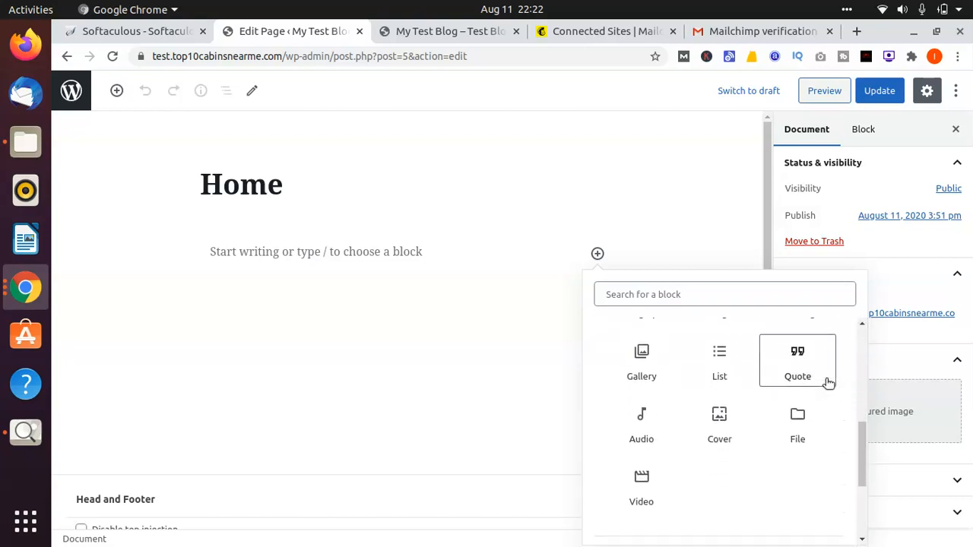
{"action": "scroll", "coordinate": [826, 386], "scroll_direction": "down", "scroll_amount": 2}
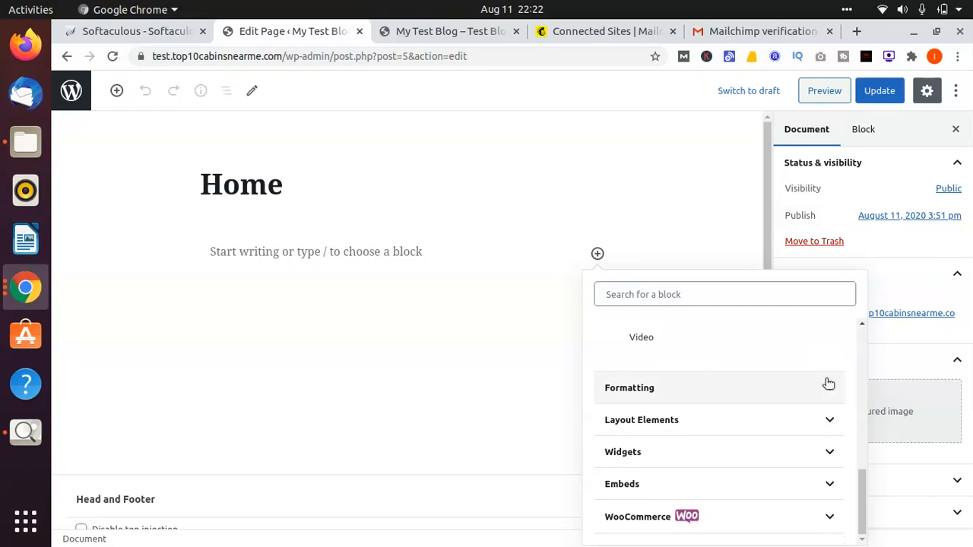
{"action": "left_click", "coordinate": [825, 488]}
{"action": "scroll", "coordinate": [826, 490], "scroll_direction": "down", "scroll_amount": 3}
{"action": "scroll", "coordinate": [809, 478], "scroll_direction": "up", "scroll_amount": 2}
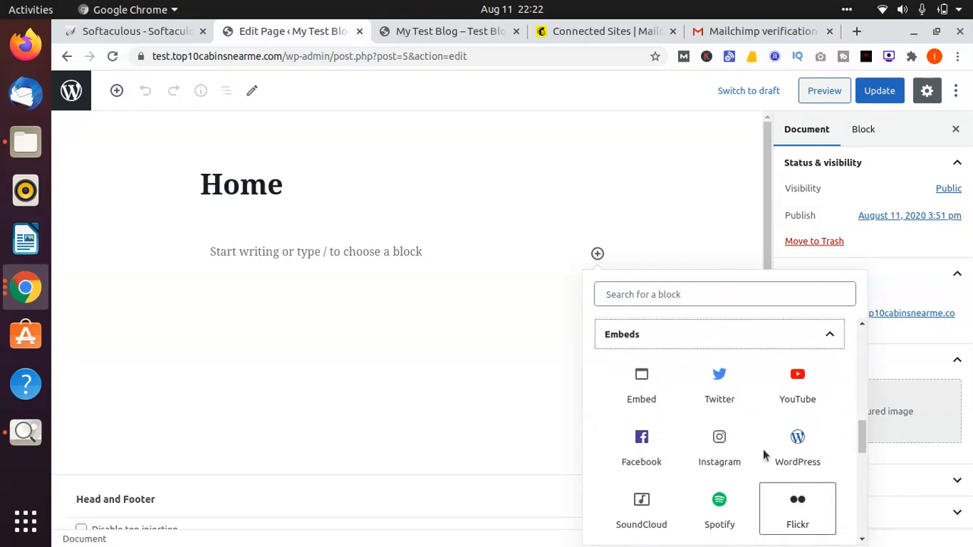
{"action": "scroll", "coordinate": [832, 456], "scroll_direction": "down", "scroll_amount": 4}
{"action": "scroll", "coordinate": [835, 456], "scroll_direction": "down", "scroll_amount": 5}
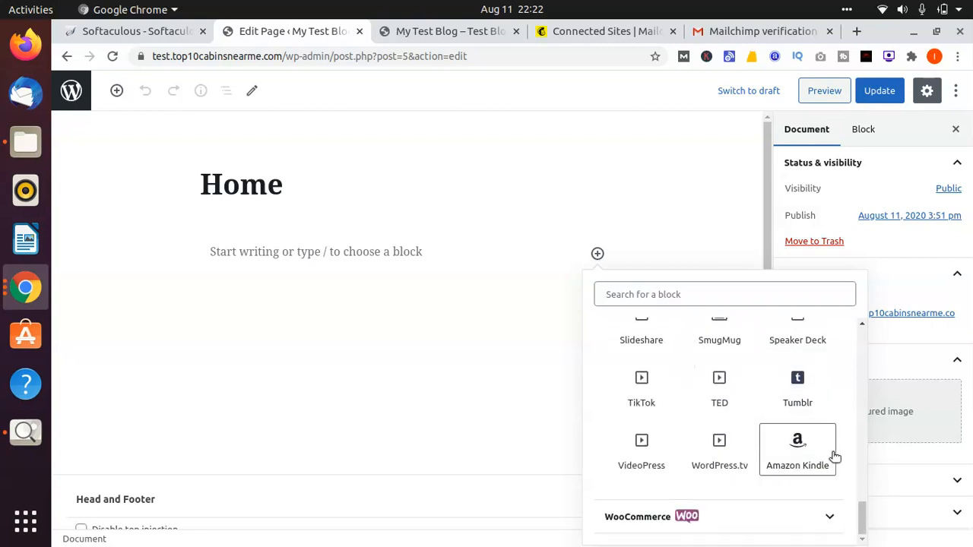
{"action": "scroll", "coordinate": [835, 456], "scroll_direction": "up", "scroll_amount": 15}
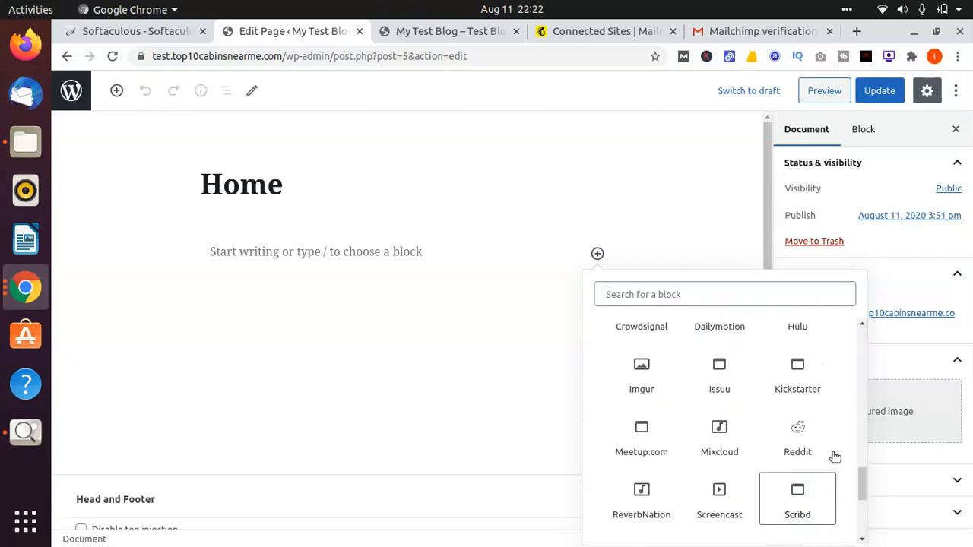
Step: Search the block library for "ht" and insert a Custom HTML block into the Home page
{"action": "left_click", "coordinate": [593, 32]}
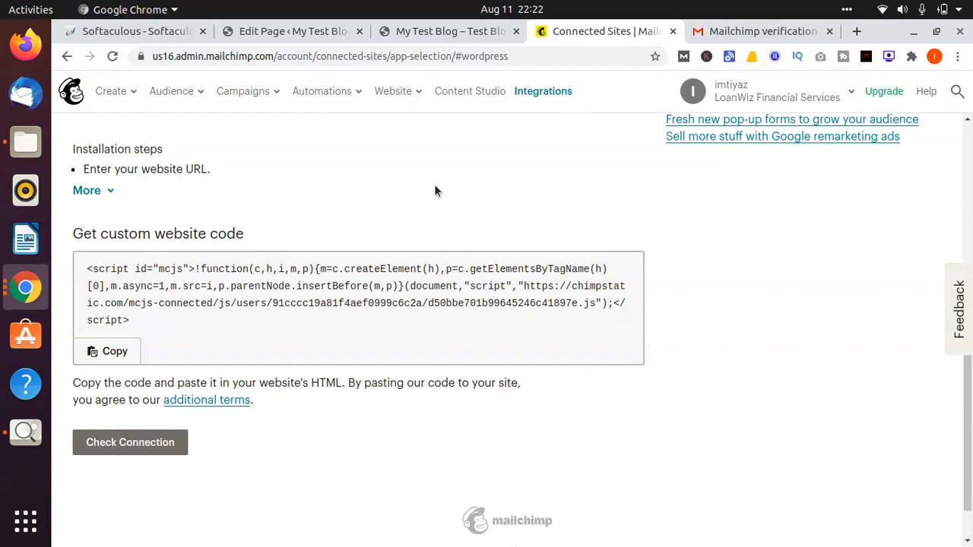
{"action": "left_click", "coordinate": [450, 30]}
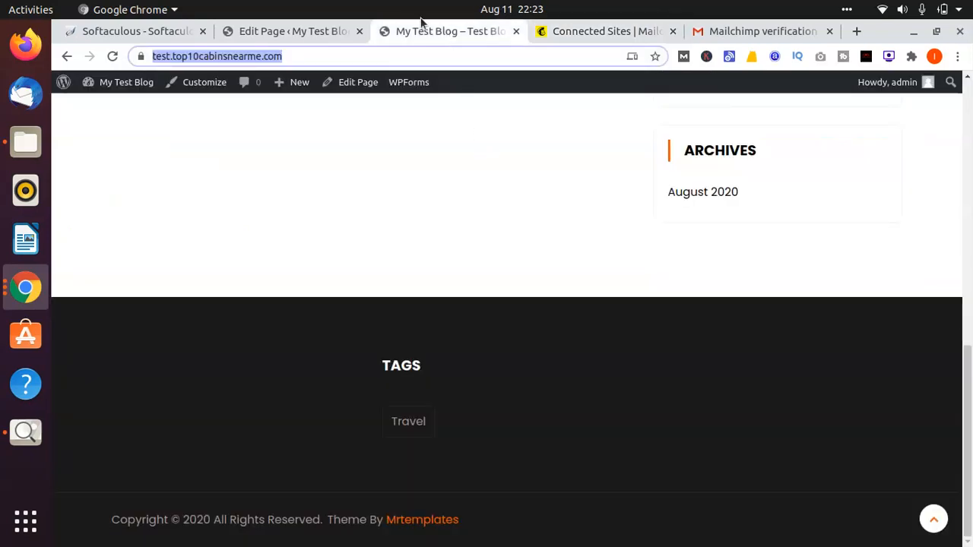
{"action": "left_click", "coordinate": [296, 32]}
{"action": "left_click", "coordinate": [738, 302]}
{"action": "type", "text": "ht"}
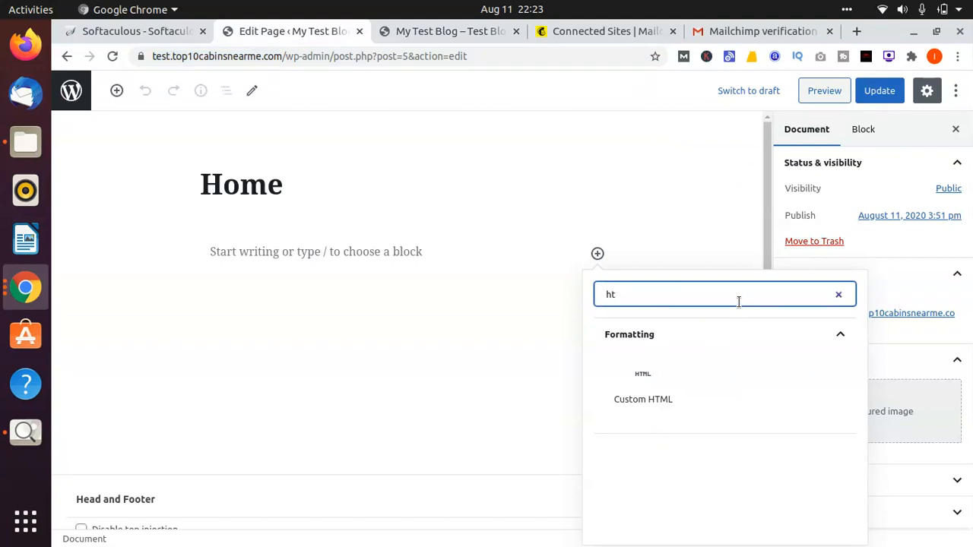
{"action": "left_click", "coordinate": [612, 385]}
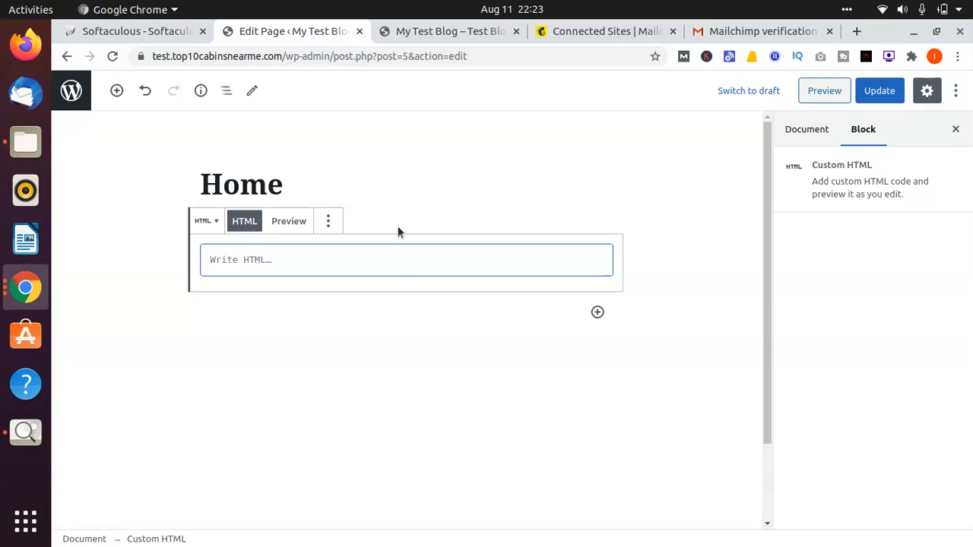
Step: Copy the custom website code from Mailchimp again and paste it into the Home page's Custom HTML block
{"action": "left_click", "coordinate": [591, 31]}
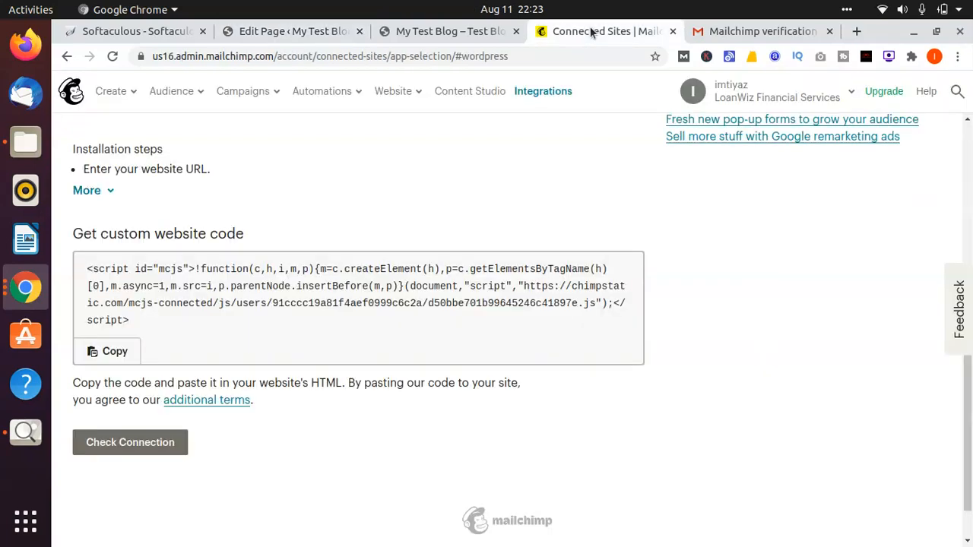
{"action": "left_click", "coordinate": [107, 351]}
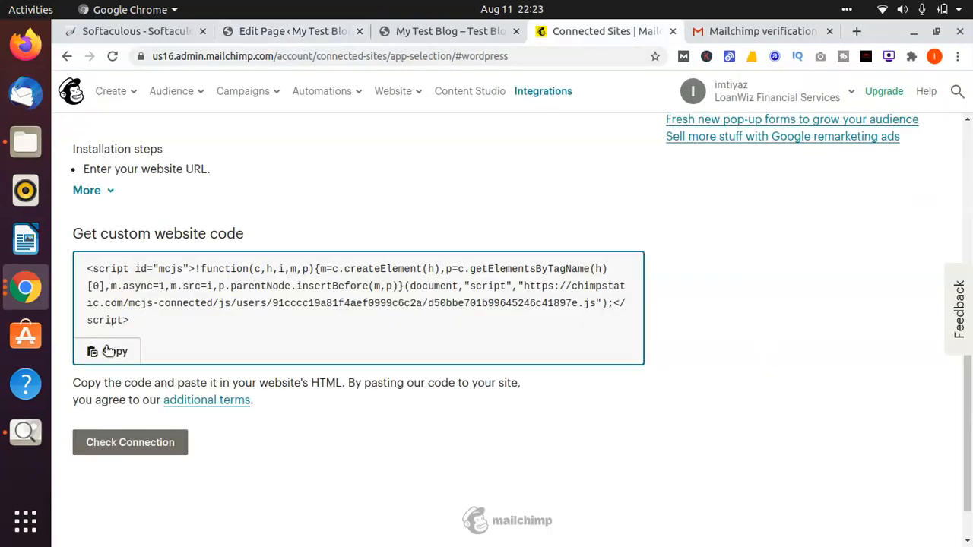
{"action": "left_click", "coordinate": [257, 31]}
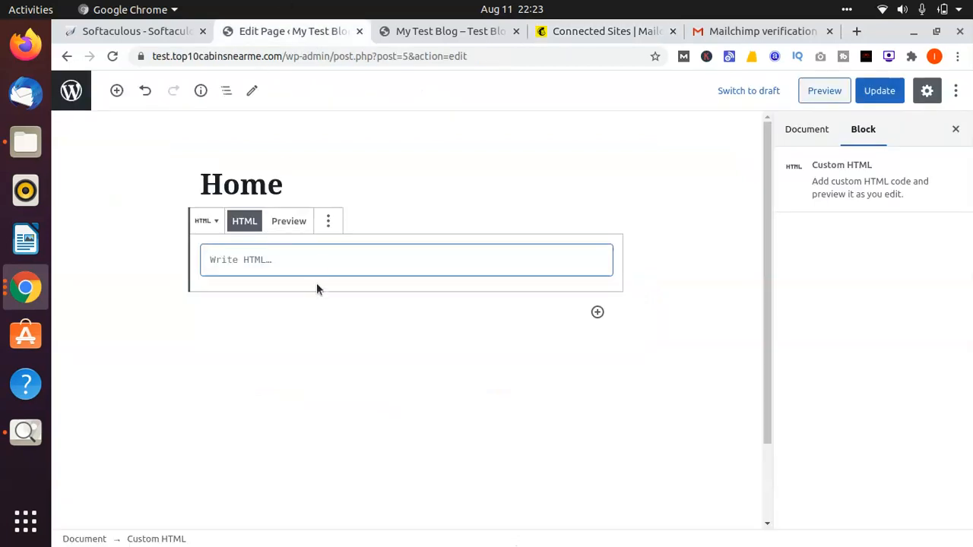
{"action": "key", "text": "ctrl+v"}
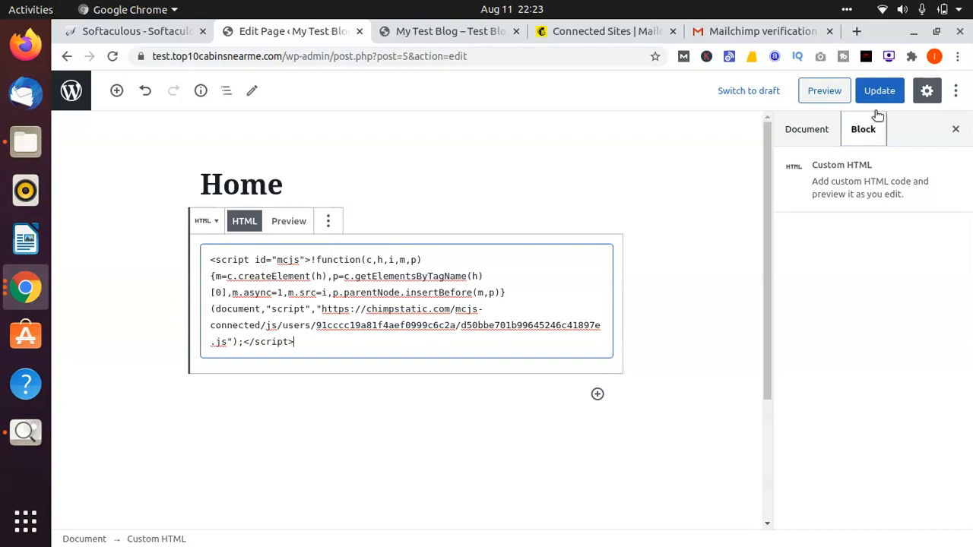
Step: Preview the Custom HTML block's output and the whole Home page, and examine the page for the Mailchimp form
{"action": "left_click", "coordinate": [278, 221]}
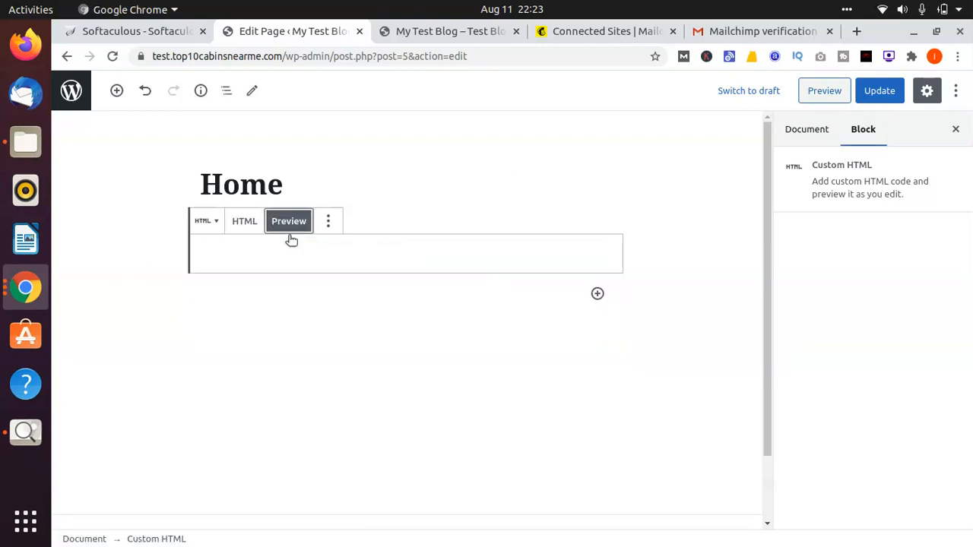
{"action": "left_click", "coordinate": [308, 270]}
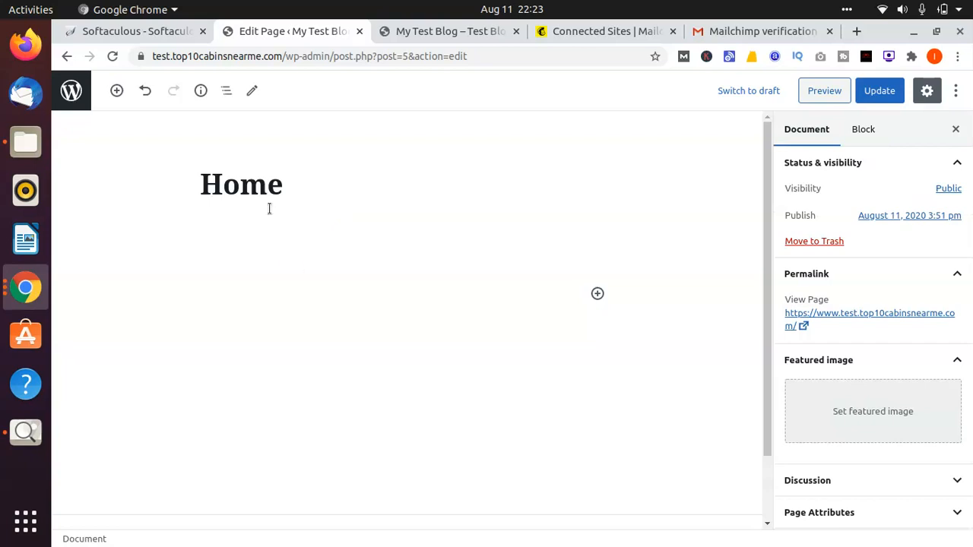
{"action": "left_click", "coordinate": [389, 292]}
{"action": "left_click", "coordinate": [598, 295]}
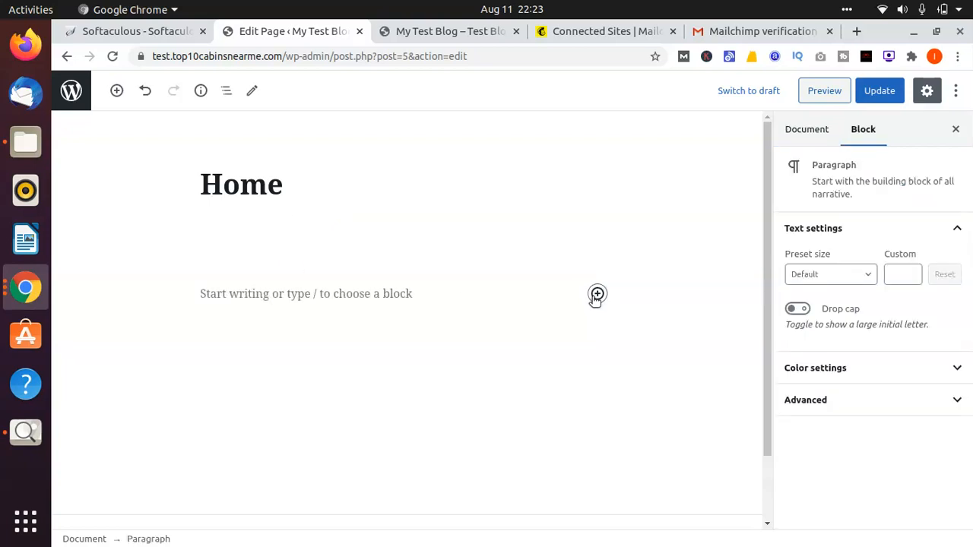
{"action": "left_click", "coordinate": [410, 241]}
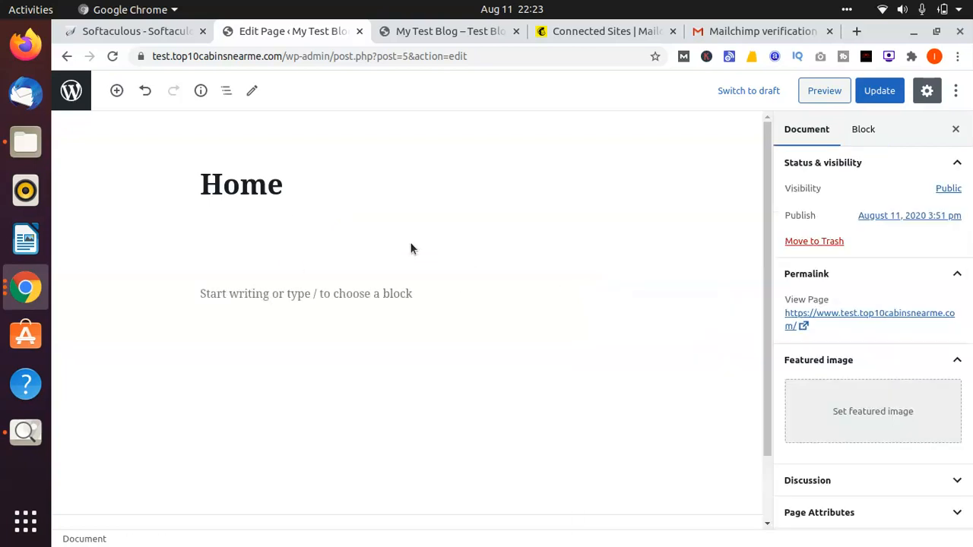
{"action": "left_click", "coordinate": [810, 90]}
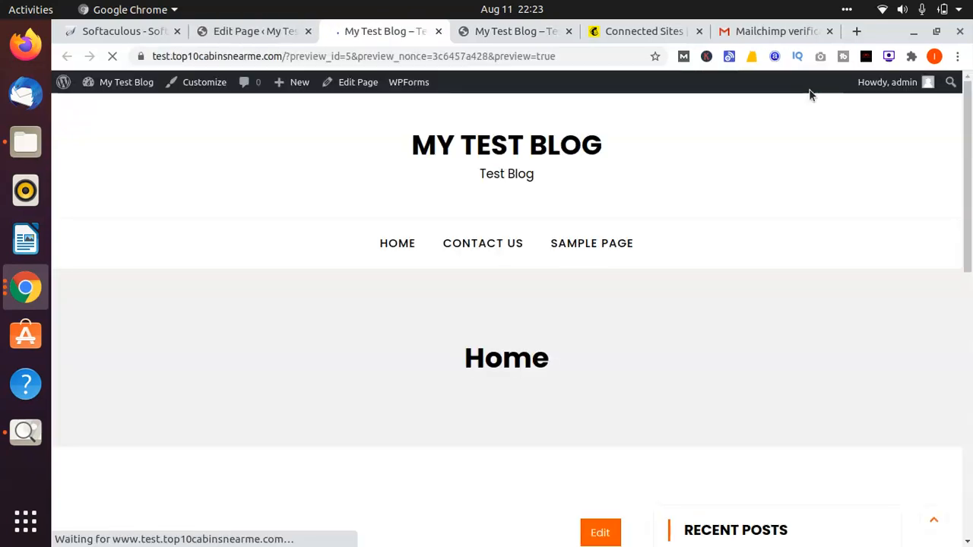
{"action": "scroll", "coordinate": [650, 292], "scroll_direction": "down", "scroll_amount": 8}
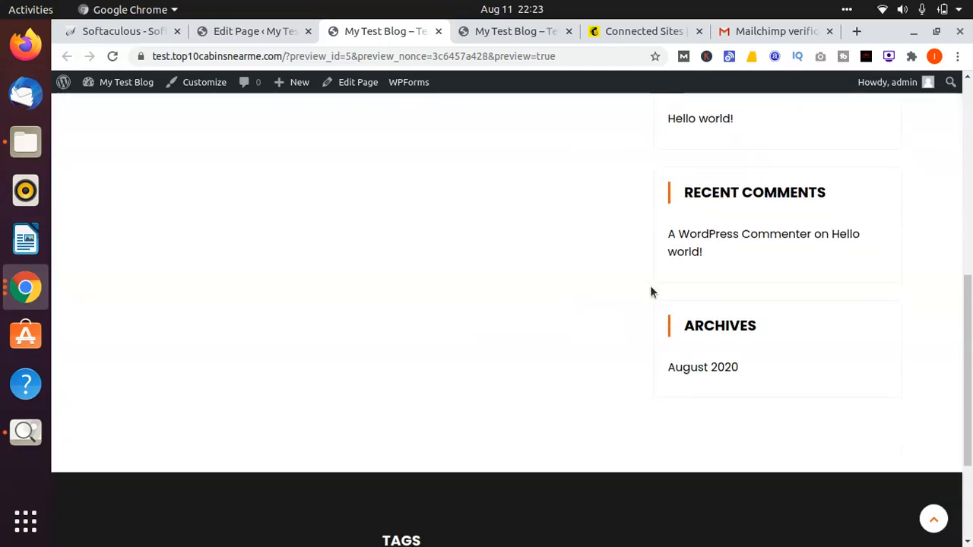
Step: Finish examining the Home page preview and check the site connection on Mailchimp's WordPress integration page
{"action": "scroll", "coordinate": [650, 292], "scroll_direction": "down", "scroll_amount": 1}
{"action": "scroll", "coordinate": [651, 292], "scroll_direction": "up", "scroll_amount": 10}
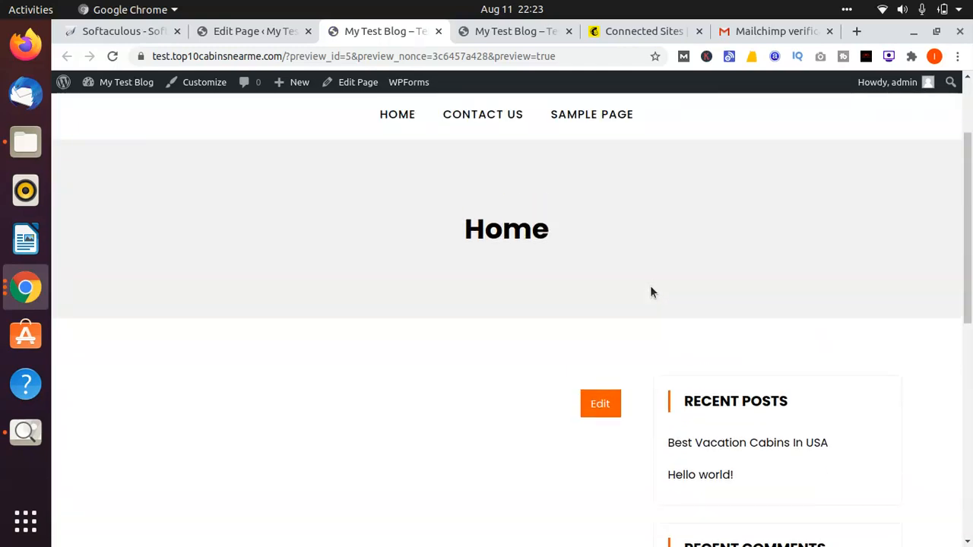
{"action": "left_click", "coordinate": [637, 23]}
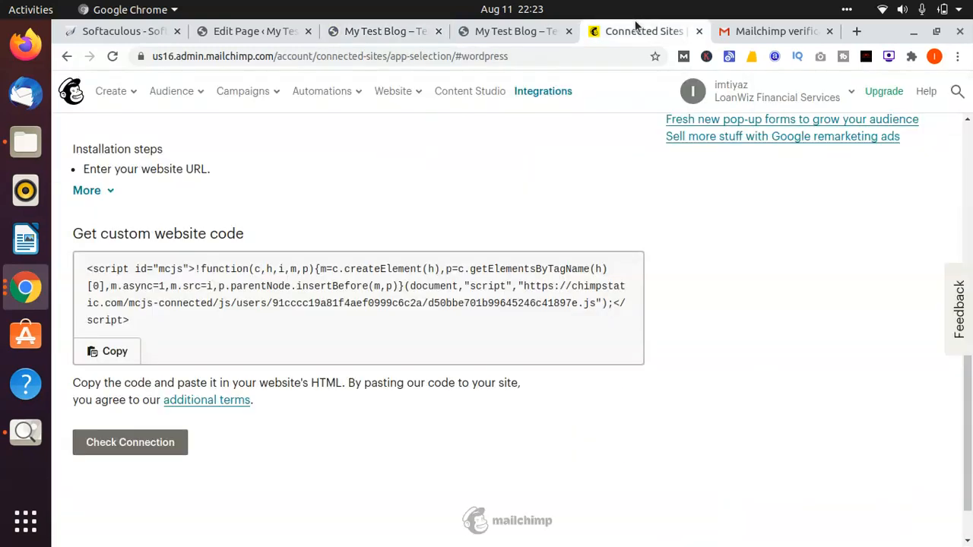
{"action": "left_click", "coordinate": [152, 452]}
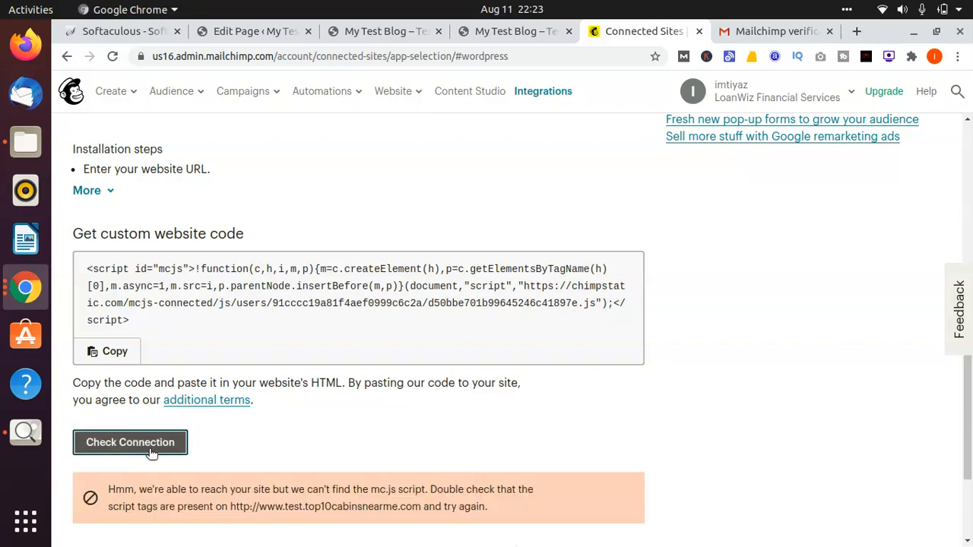
Step: Expand the full installation steps for Mailchimp's WordPress integration and read where the code has to go
{"action": "scroll", "coordinate": [152, 451], "scroll_direction": "up", "scroll_amount": 5}
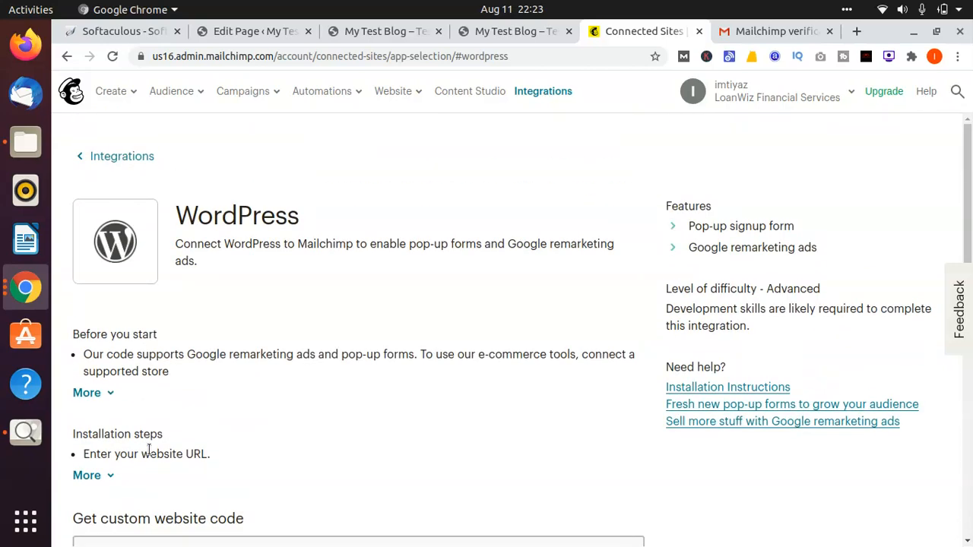
{"action": "scroll", "coordinate": [149, 450], "scroll_direction": "down", "scroll_amount": 5}
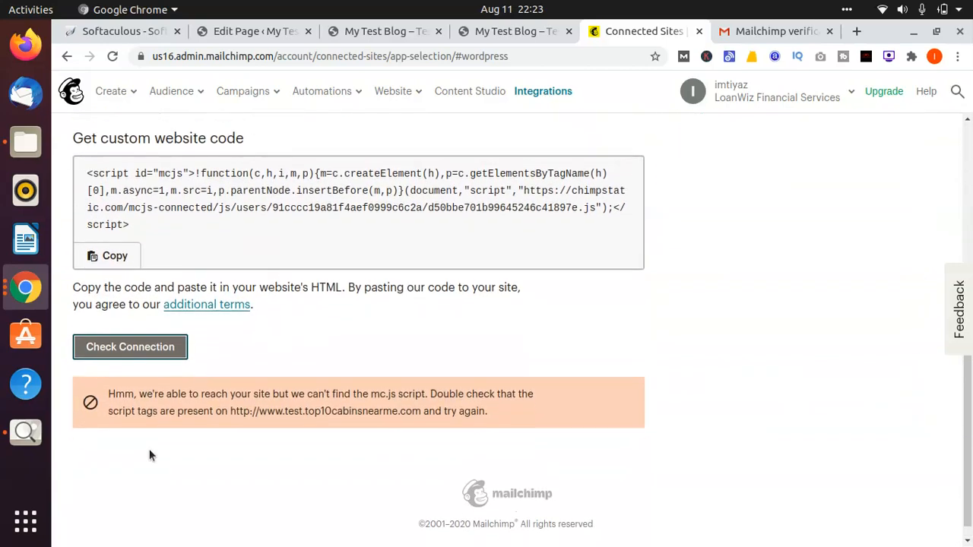
{"action": "scroll", "coordinate": [149, 455], "scroll_direction": "up", "scroll_amount": 3}
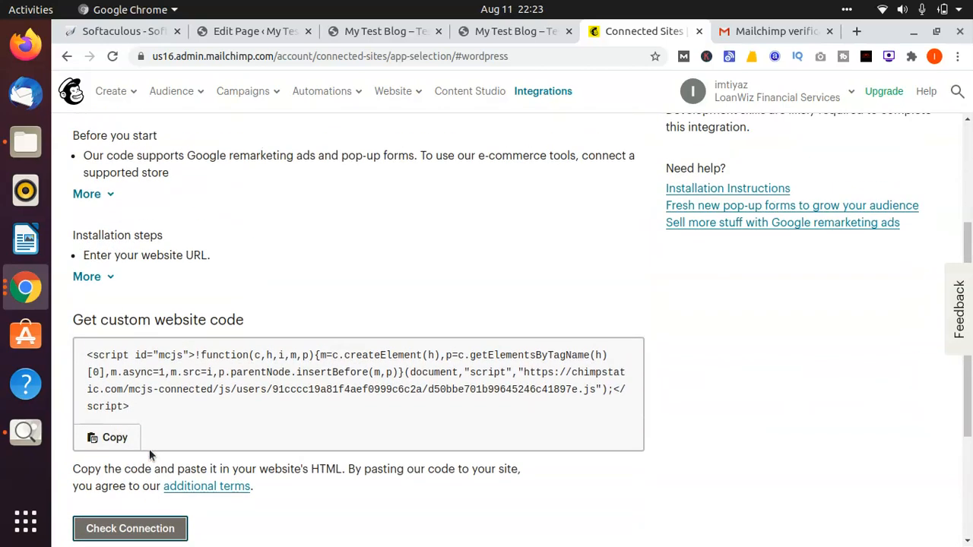
{"action": "left_click", "coordinate": [99, 281]}
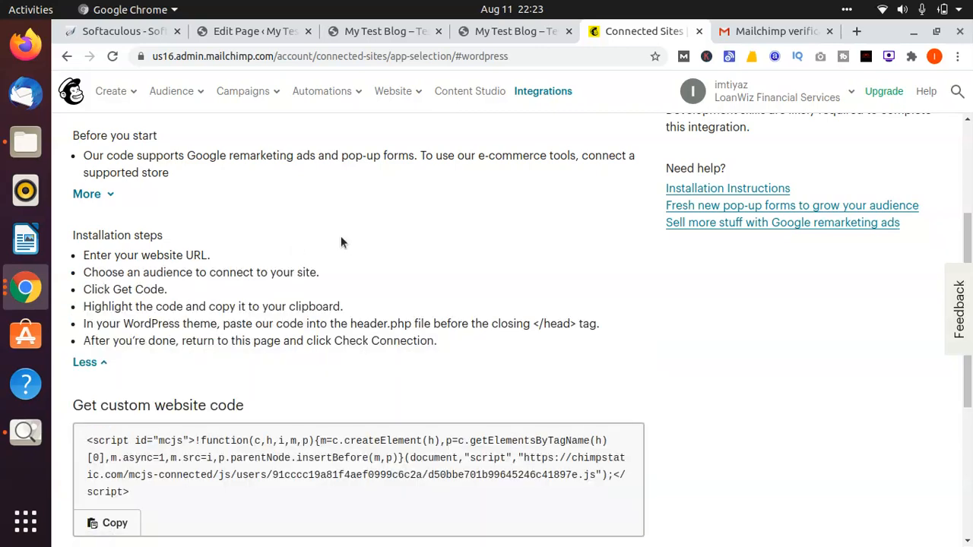
{"action": "scroll", "coordinate": [341, 242], "scroll_direction": "up", "scroll_amount": 5}
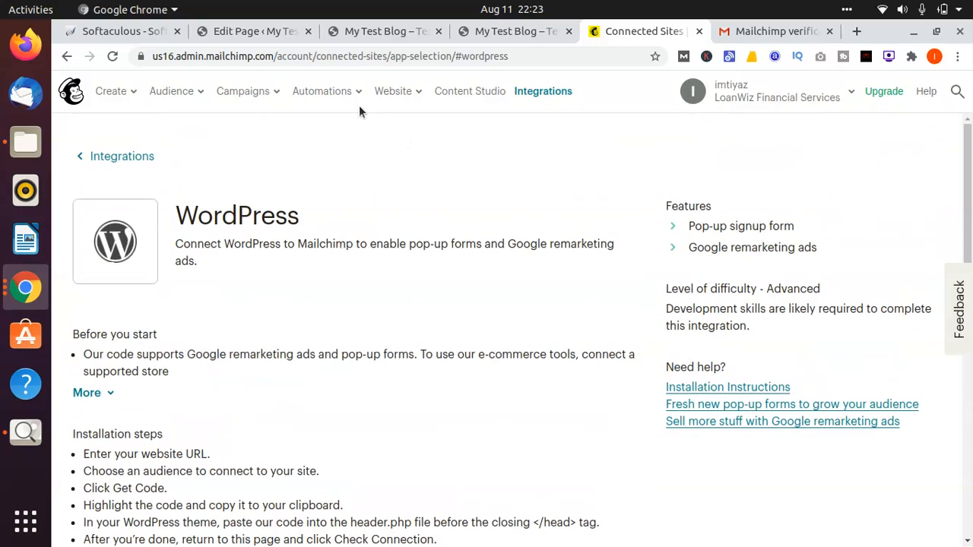
{"action": "left_click", "coordinate": [326, 91]}
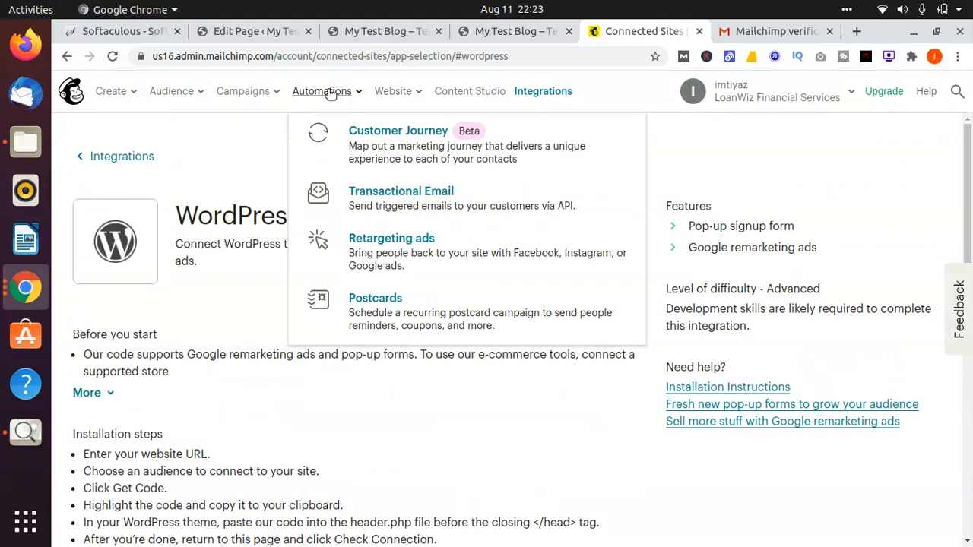
{"action": "left_click", "coordinate": [251, 93]}
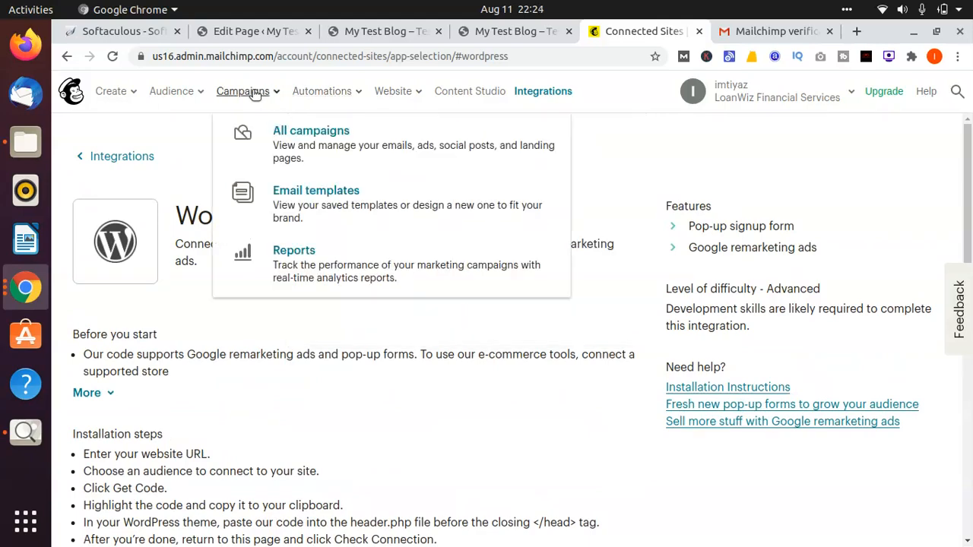
{"action": "left_click", "coordinate": [124, 92]}
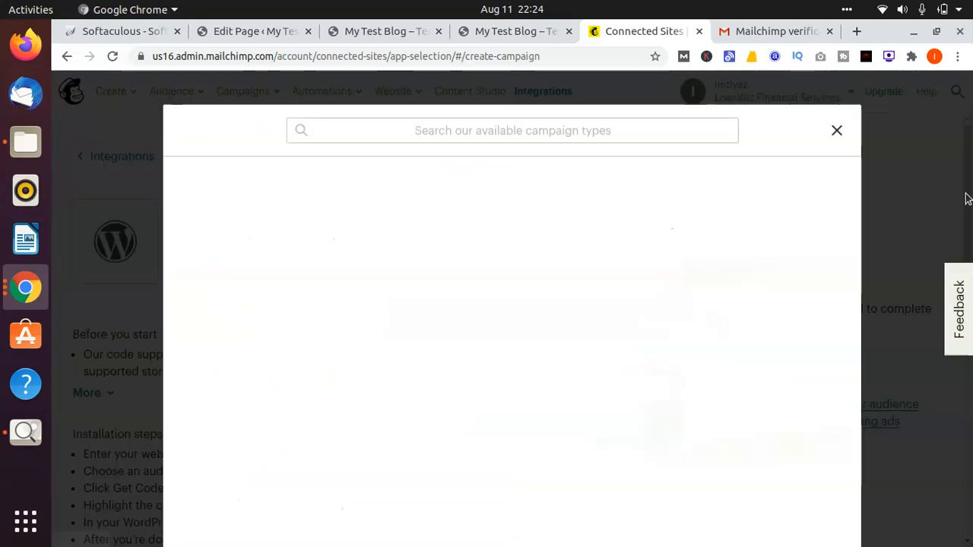
{"action": "left_click", "coordinate": [840, 133]}
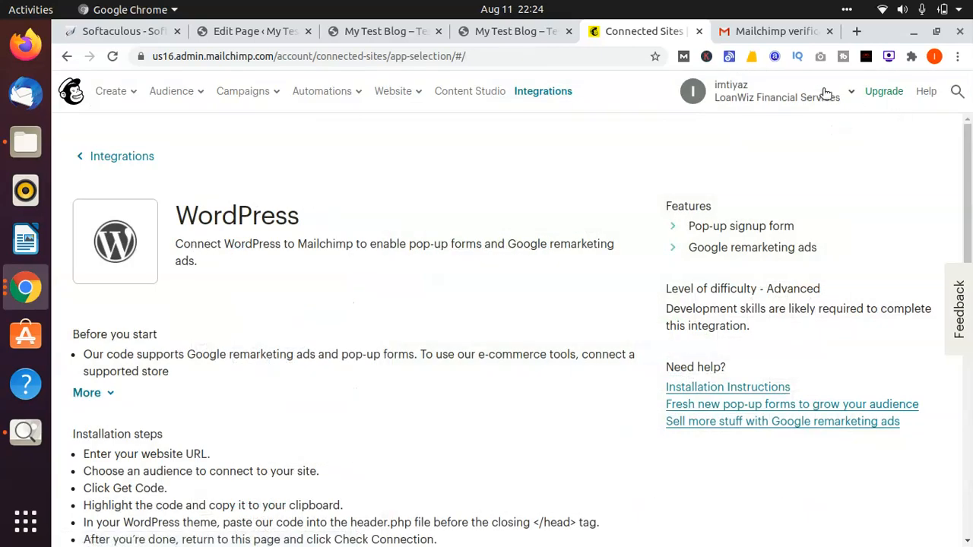
Step: Open the Security settings of the Mailchimp account and look through them for API access
{"action": "left_click", "coordinate": [824, 94]}
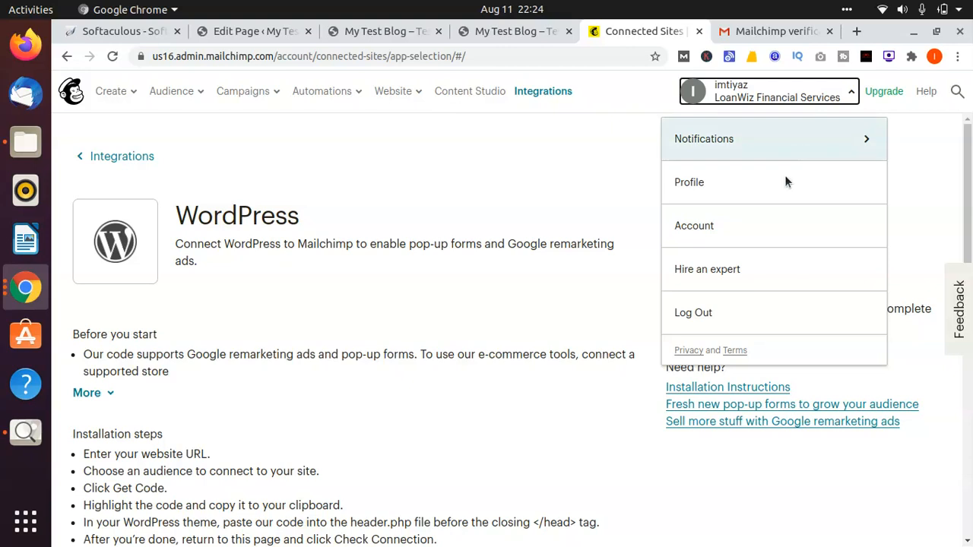
{"action": "left_click", "coordinate": [729, 218]}
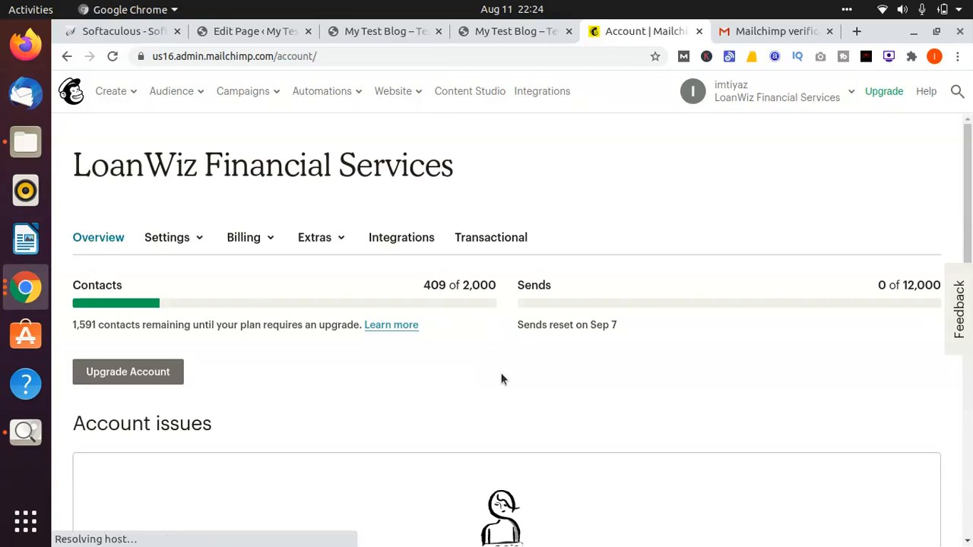
{"action": "left_click", "coordinate": [200, 250]}
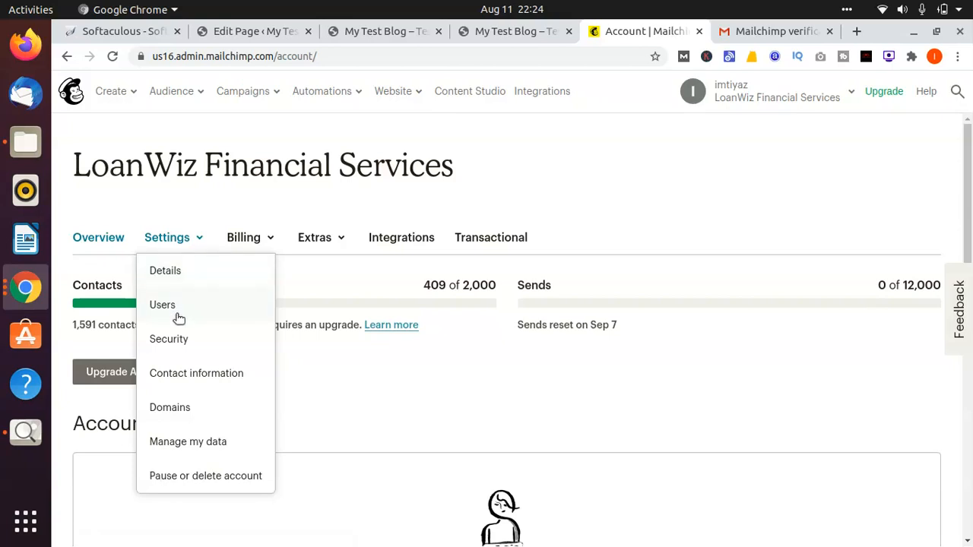
{"action": "left_click", "coordinate": [173, 342]}
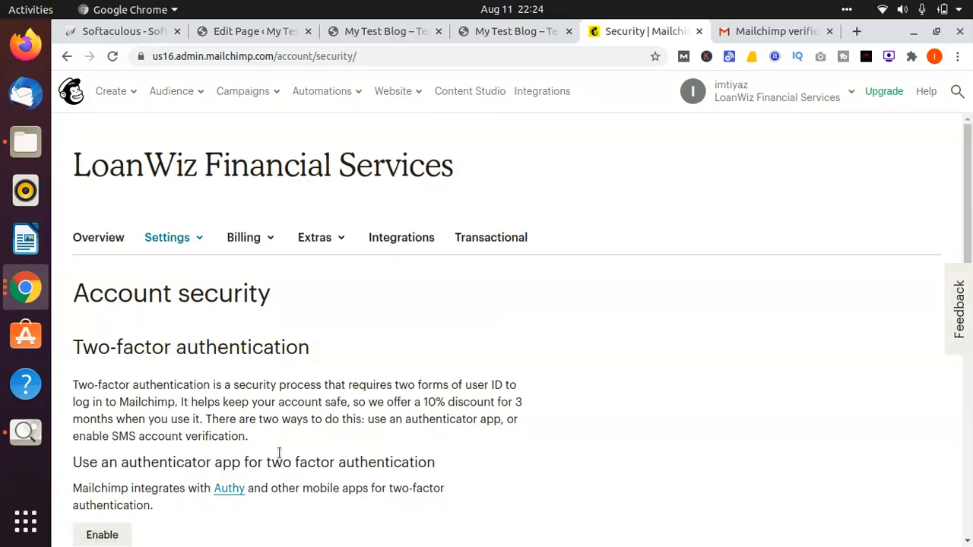
{"action": "scroll", "coordinate": [279, 452], "scroll_direction": "down", "scroll_amount": 8}
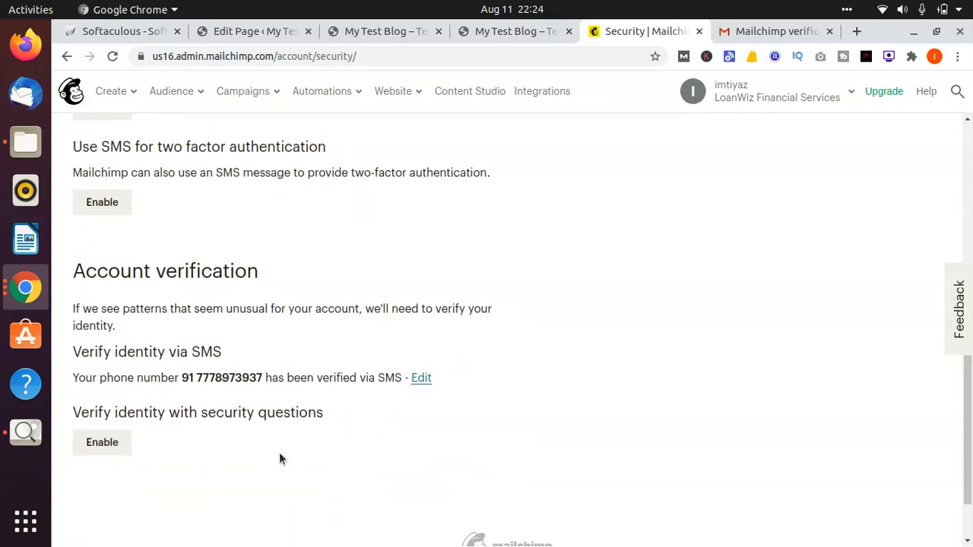
{"action": "scroll", "coordinate": [279, 453], "scroll_direction": "up", "scroll_amount": 5}
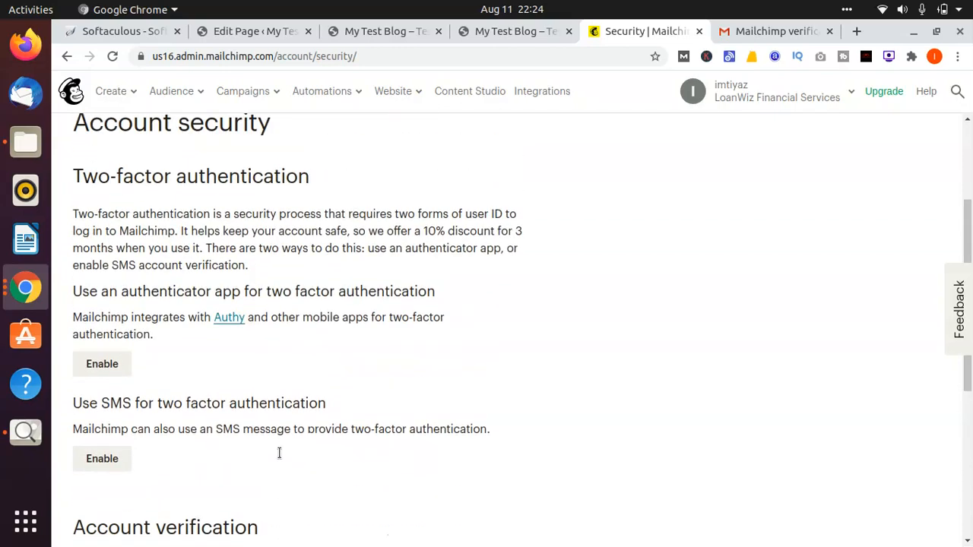
{"action": "scroll", "coordinate": [279, 452], "scroll_direction": "up", "scroll_amount": 3}
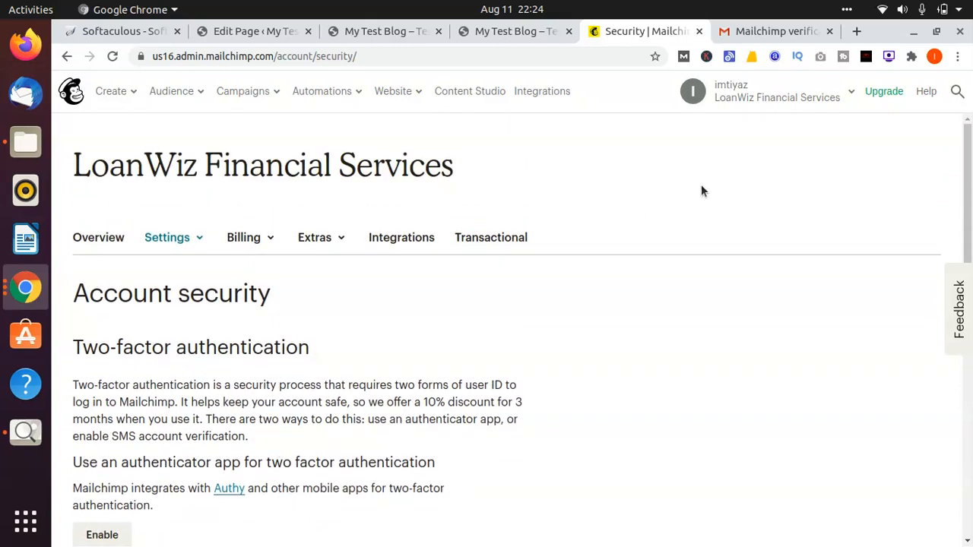
Step: Search Mailchimp's campaigns and contacts for "api", and close the search
{"action": "left_click", "coordinate": [953, 91]}
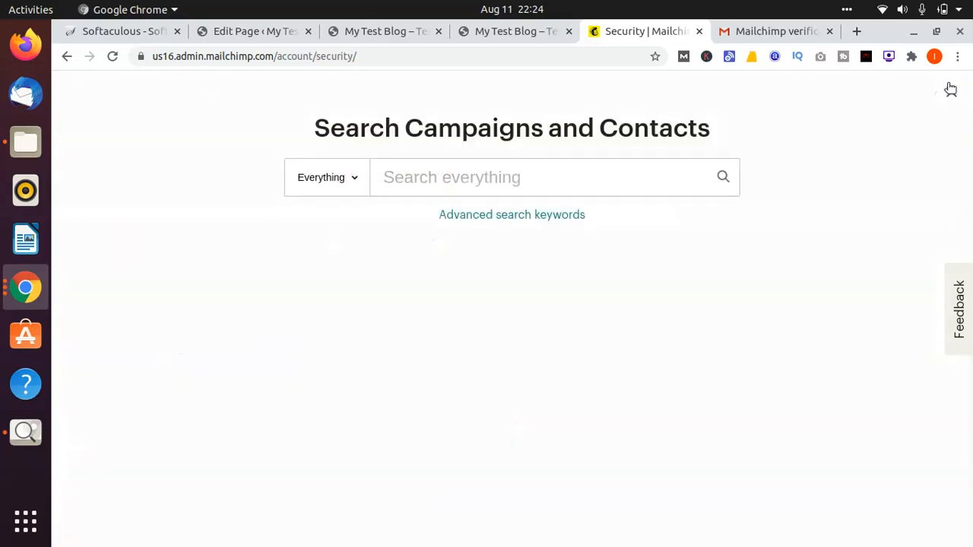
{"action": "left_click", "coordinate": [499, 180]}
{"action": "type", "text": "api"}
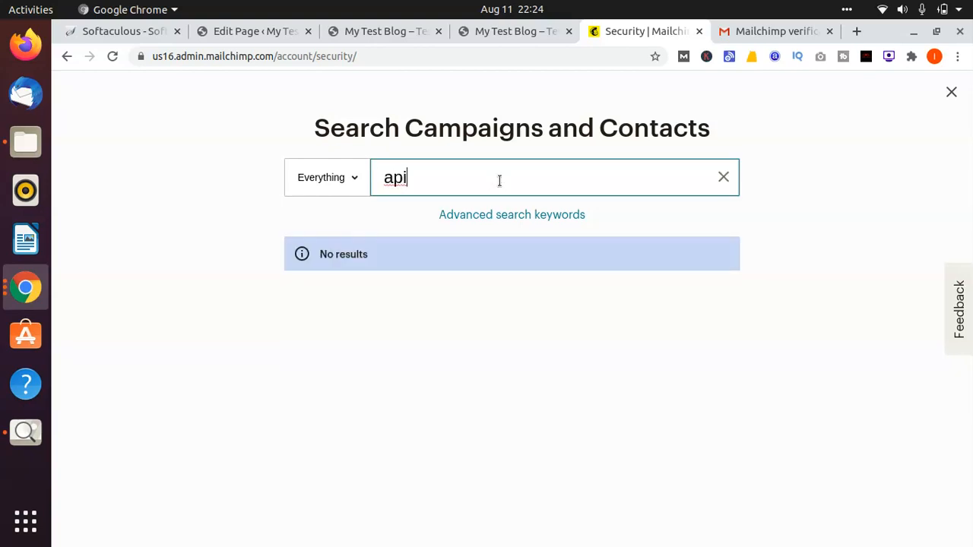
{"action": "key", "text": "BackSpace"}
{"action": "key", "text": "BackSpace"}
{"action": "key", "text": "BackSpace"}
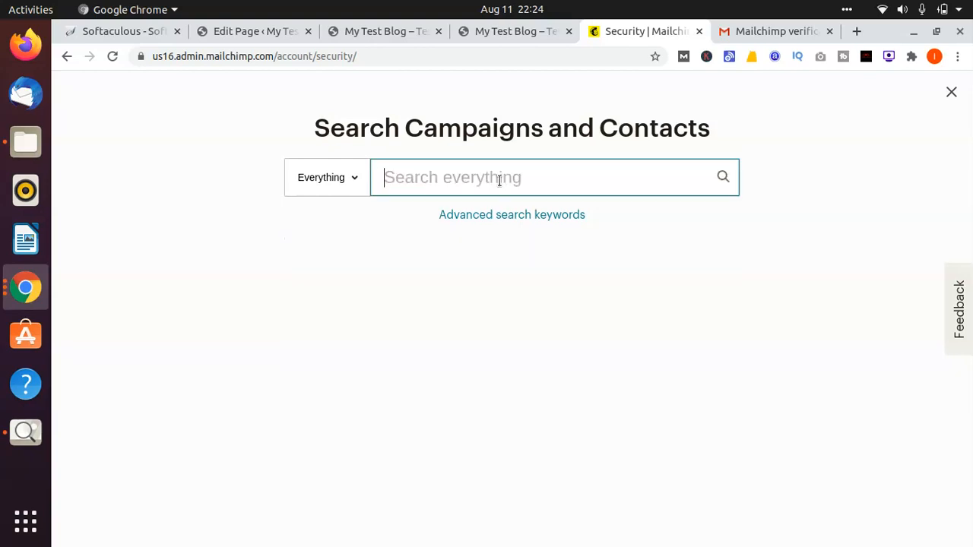
{"action": "type", "text": "a"}
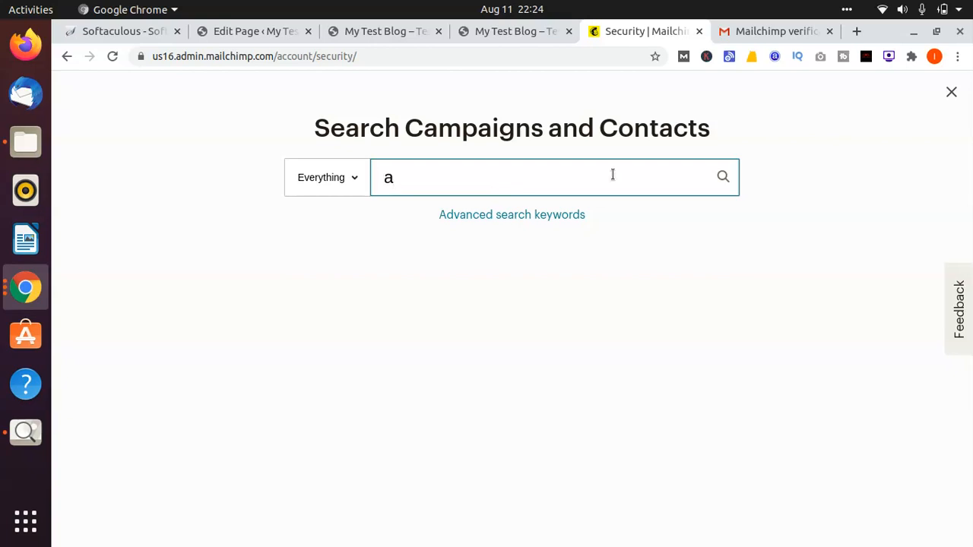
{"action": "left_click", "coordinate": [950, 92]}
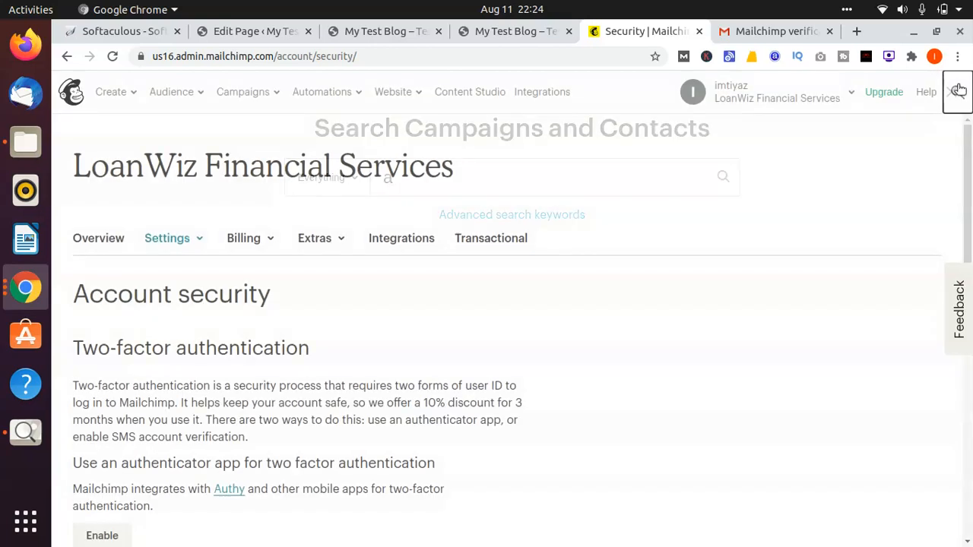
Step: Open the Mailchimp account's API keys page and create a new API key
{"action": "left_click", "coordinate": [319, 250]}
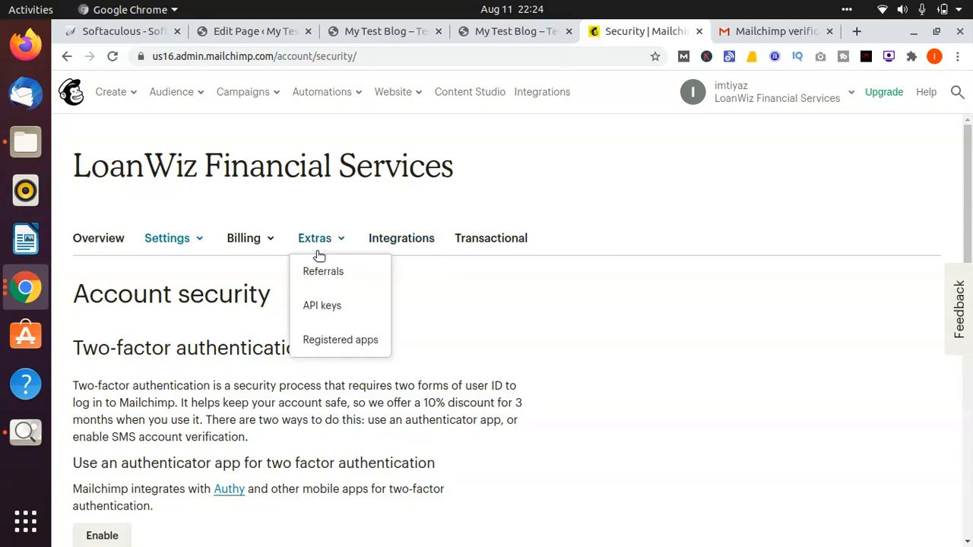
{"action": "left_click", "coordinate": [318, 318]}
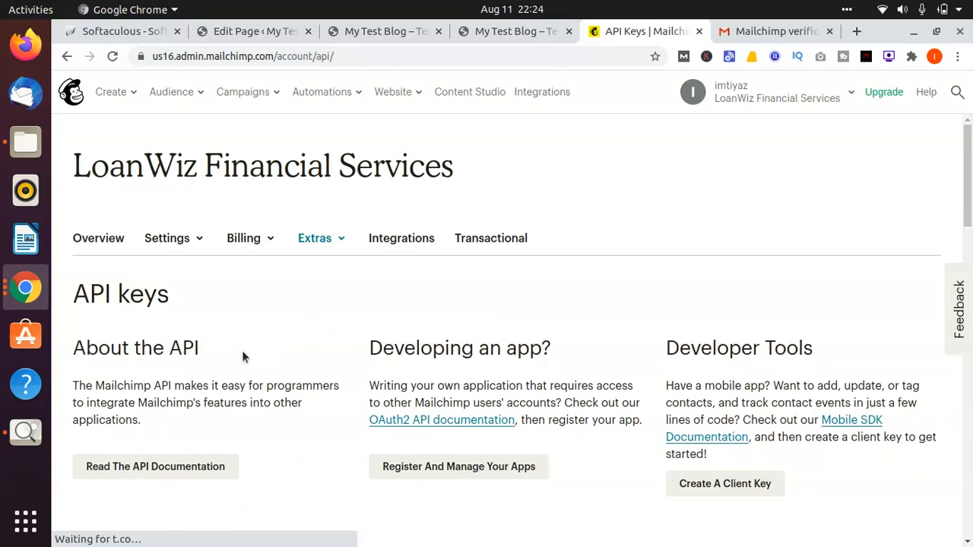
{"action": "scroll", "coordinate": [242, 351], "scroll_direction": "down", "scroll_amount": 4}
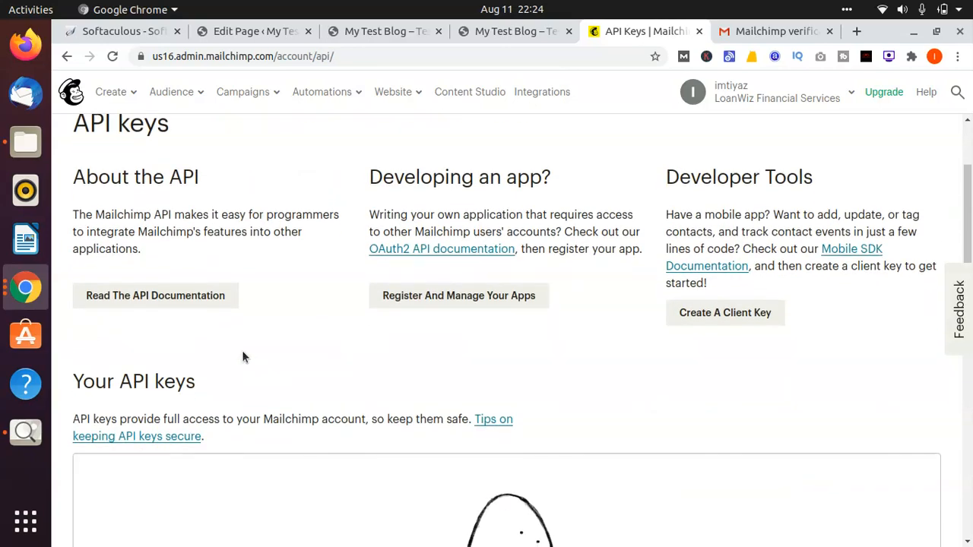
{"action": "scroll", "coordinate": [242, 352], "scroll_direction": "down", "scroll_amount": 6}
{"action": "scroll", "coordinate": [242, 357], "scroll_direction": "down", "scroll_amount": 4}
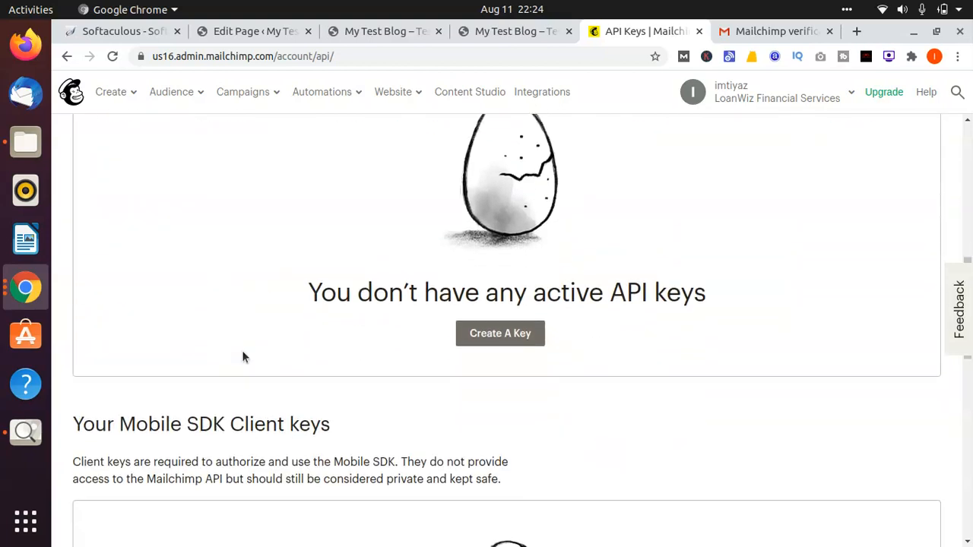
{"action": "left_click", "coordinate": [536, 307]}
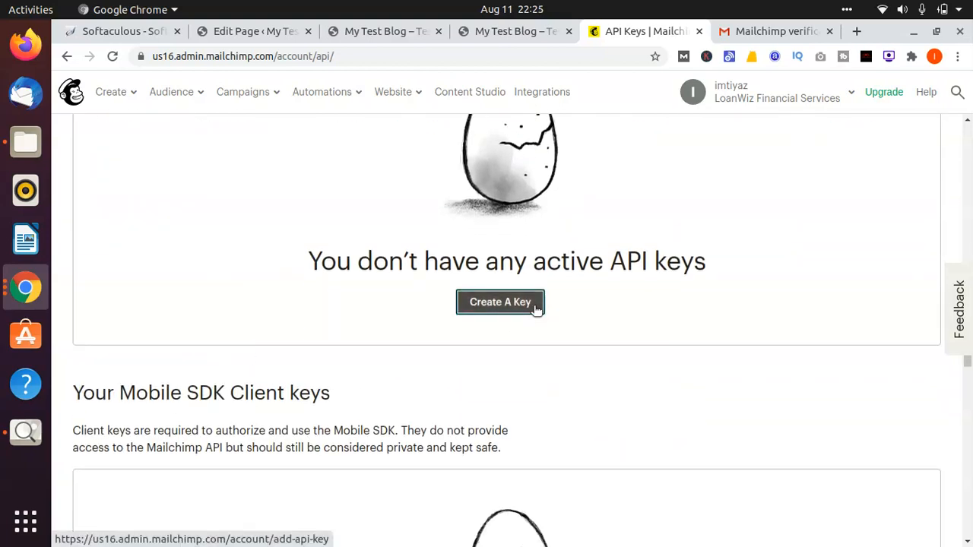
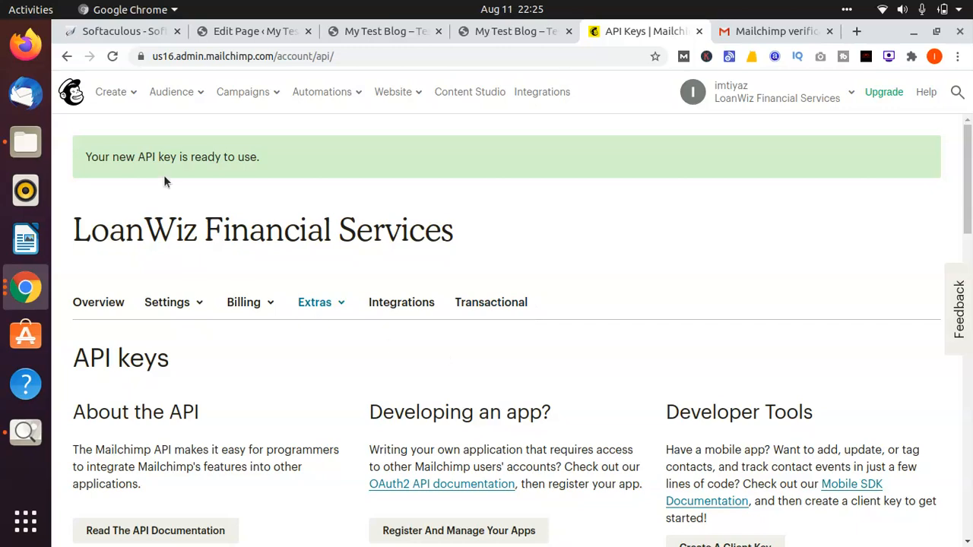
Step: Find the newly created key in the Mailchimp account's API keys table and select it for copying
{"action": "scroll", "coordinate": [164, 181], "scroll_direction": "down", "scroll_amount": 7}
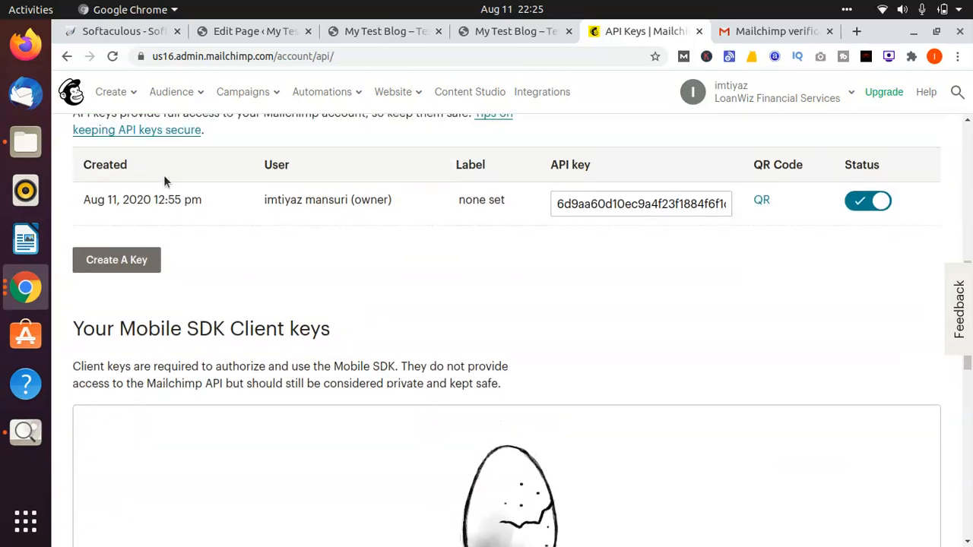
{"action": "scroll", "coordinate": [165, 181], "scroll_direction": "up", "scroll_amount": 3}
{"action": "left_click", "coordinate": [622, 317]}
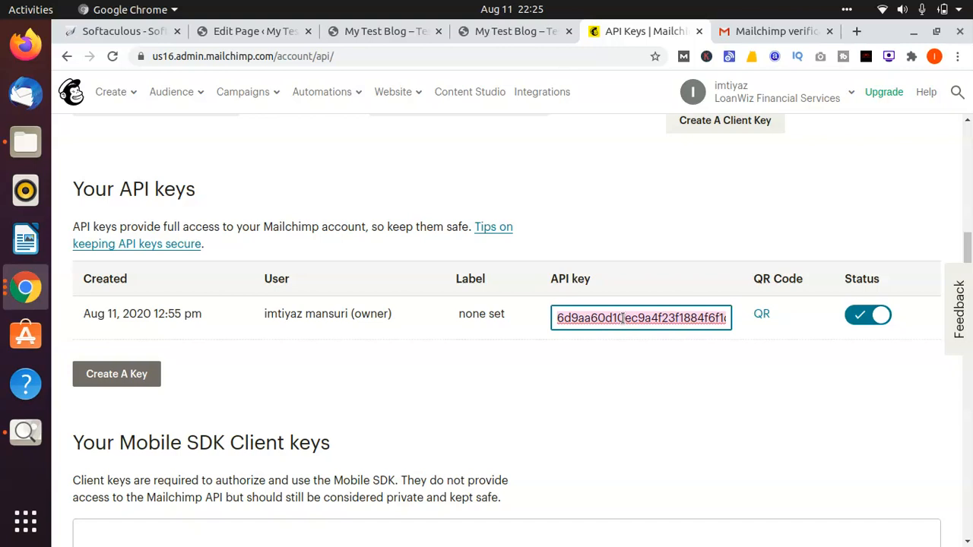
Step: Return to the WordPress admin, leave the Home page editor without saving, and open the Mailchimp for WordPress API settings
{"action": "left_click", "coordinate": [353, 37]}
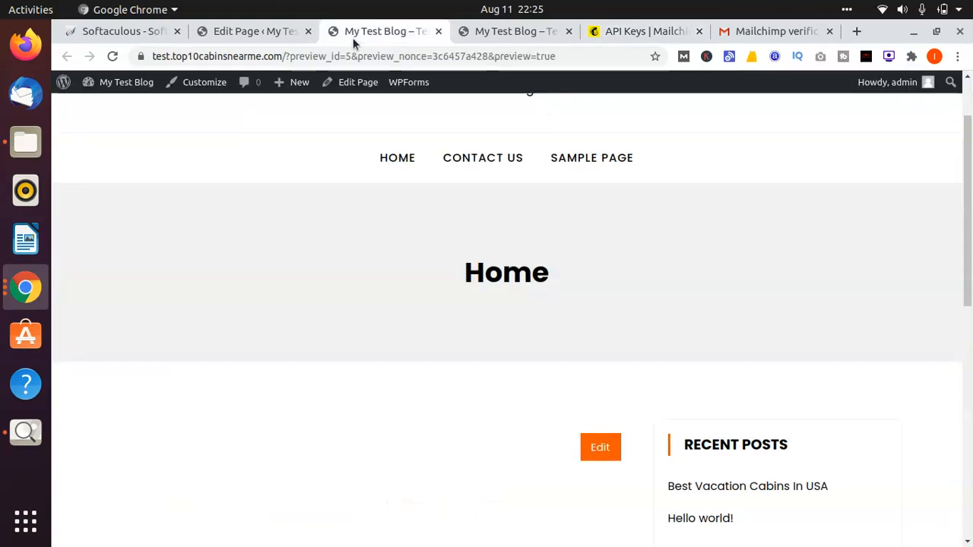
{"action": "left_click", "coordinate": [267, 37]}
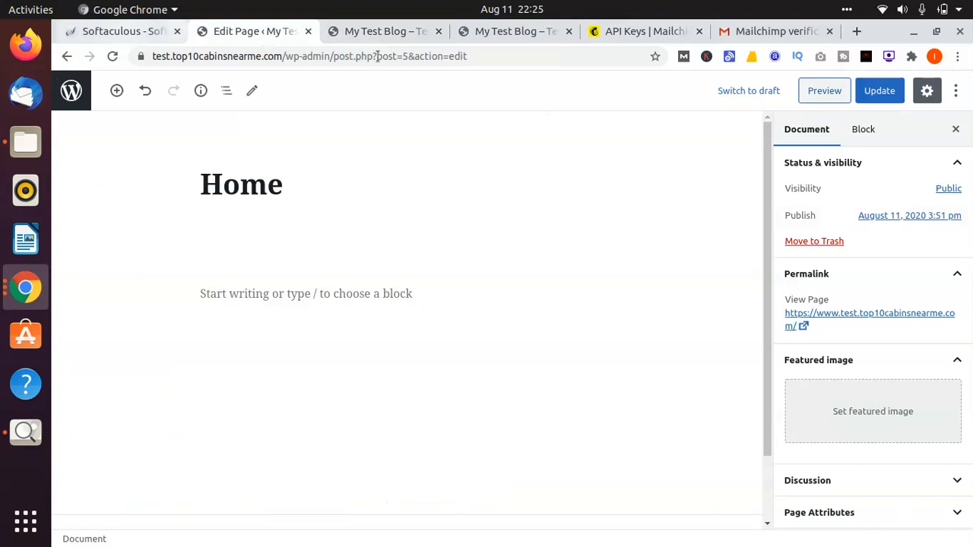
{"action": "left_click", "coordinate": [67, 58]}
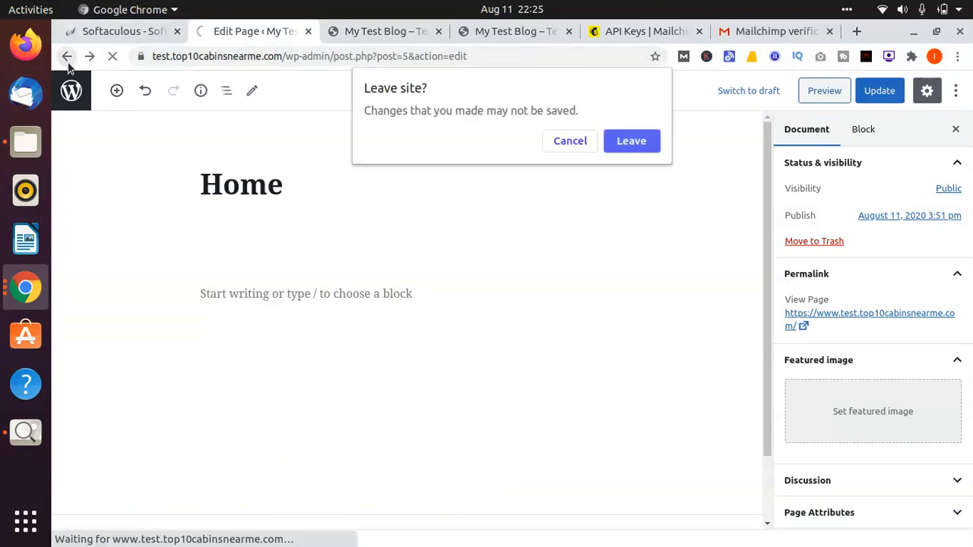
{"action": "left_click", "coordinate": [643, 147]}
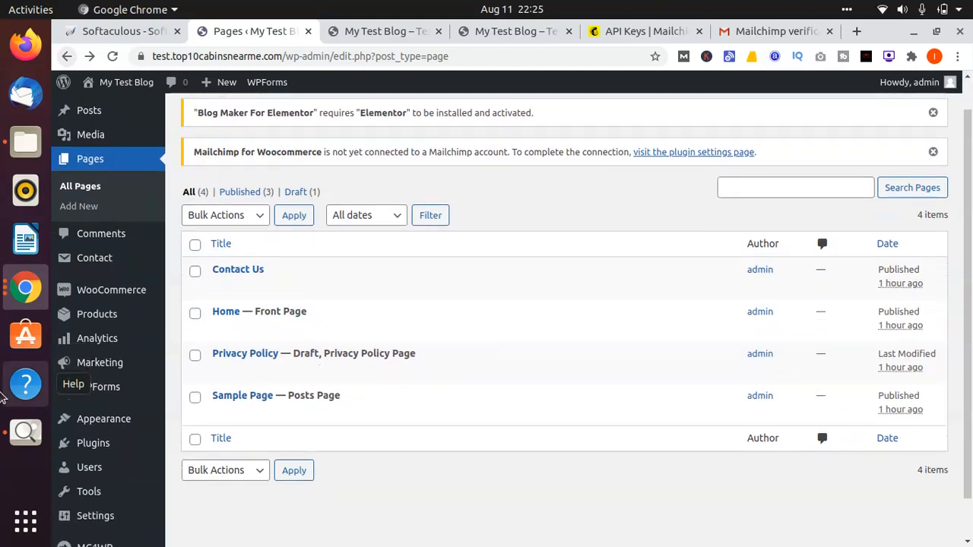
{"action": "mouse_move", "coordinate": [118, 503]}
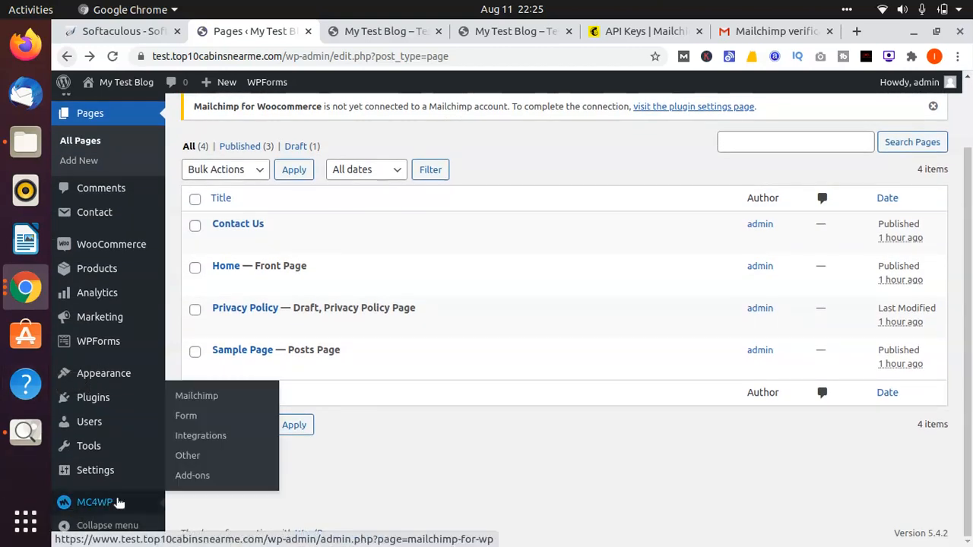
{"action": "left_click", "coordinate": [215, 394]}
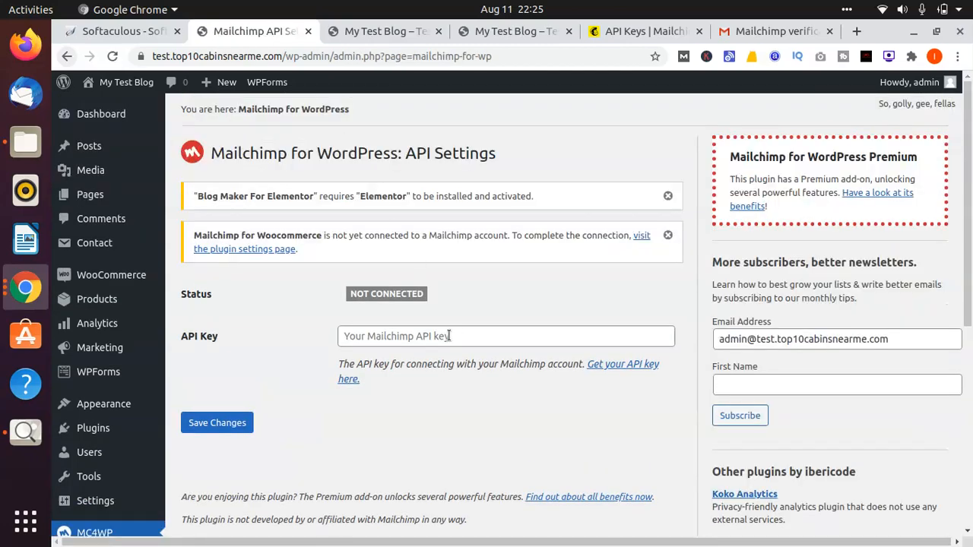
Step: Paste the Mailchimp API key into the plugin's API Key field and save the changes
{"action": "left_click", "coordinate": [444, 336]}
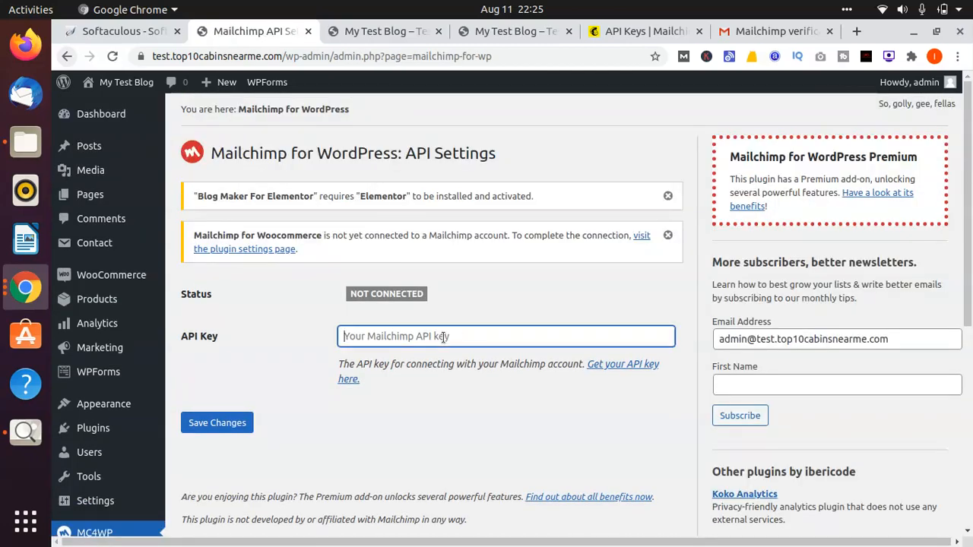
{"action": "key", "text": "ctrl+v"}
{"action": "left_click", "coordinate": [230, 424]}
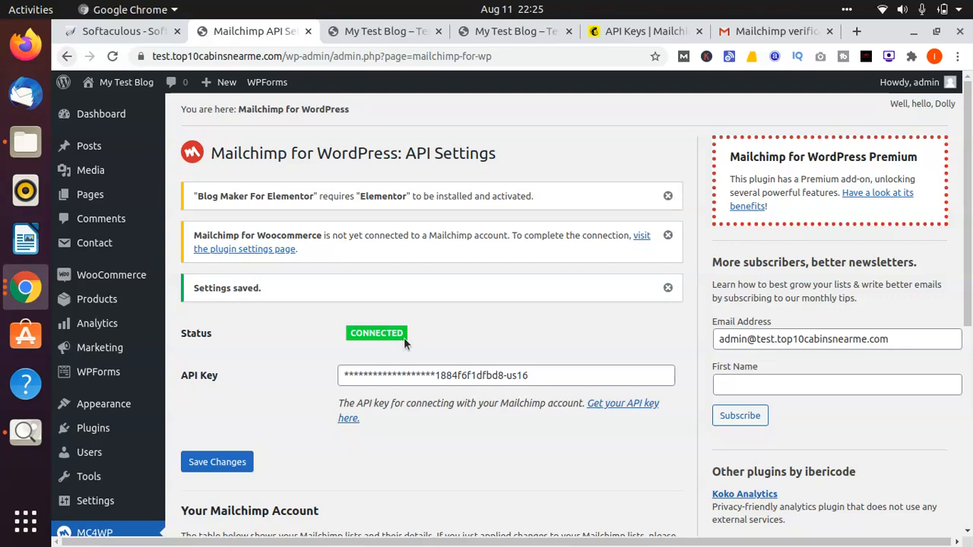
Step: Reload the Mailchimp for WordPress API settings and review the connection status and the account's lists
{"action": "key", "text": "F5"}
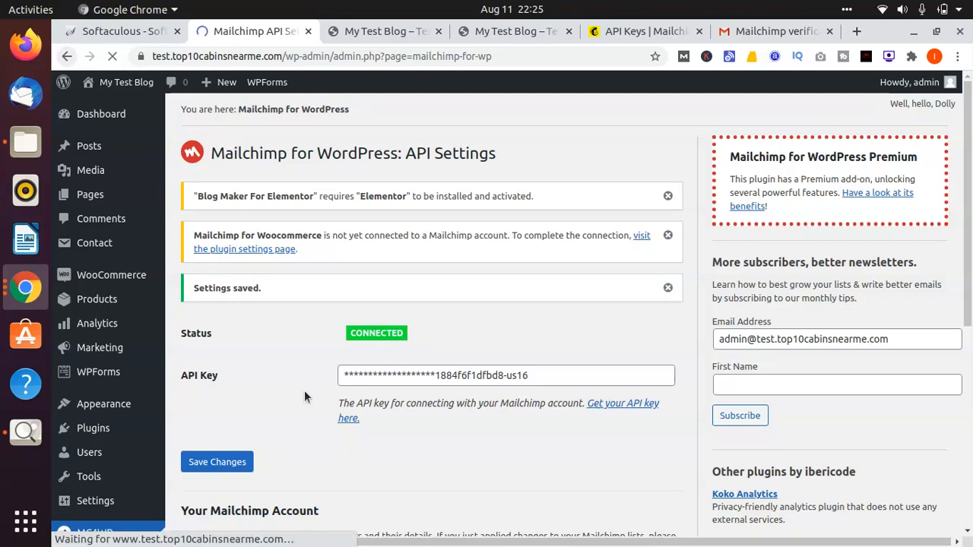
{"action": "scroll", "coordinate": [304, 391], "scroll_direction": "down", "scroll_amount": 5}
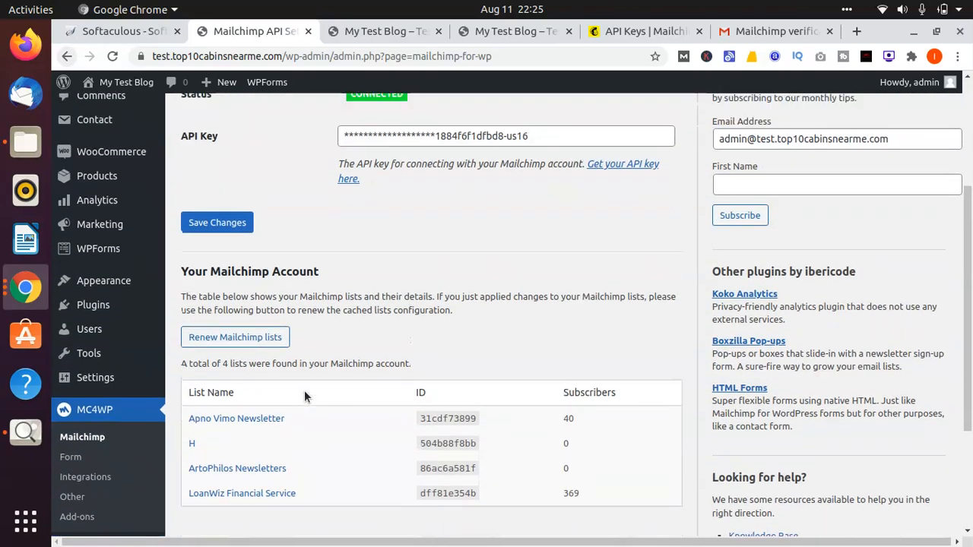
{"action": "scroll", "coordinate": [304, 395], "scroll_direction": "up", "scroll_amount": 4}
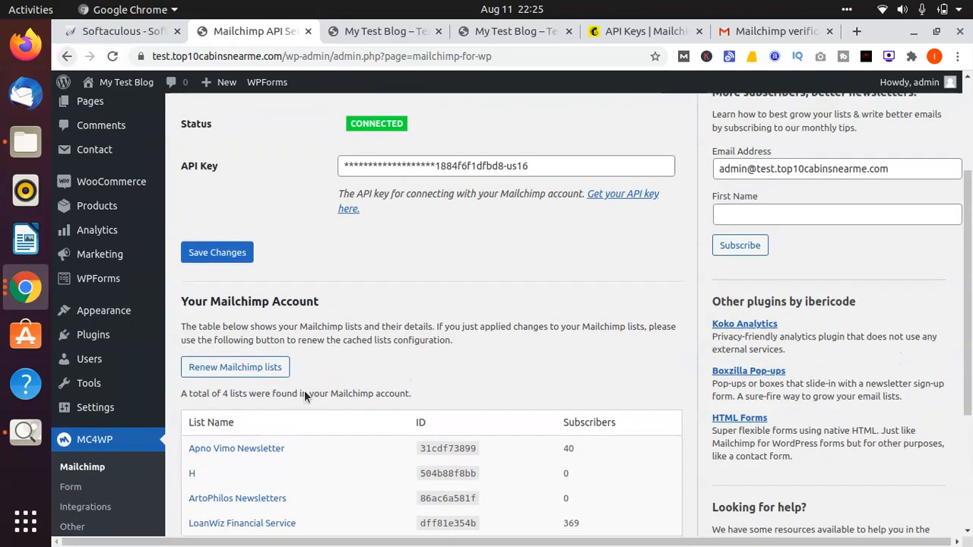
{"action": "scroll", "coordinate": [304, 395], "scroll_direction": "down", "scroll_amount": 1}
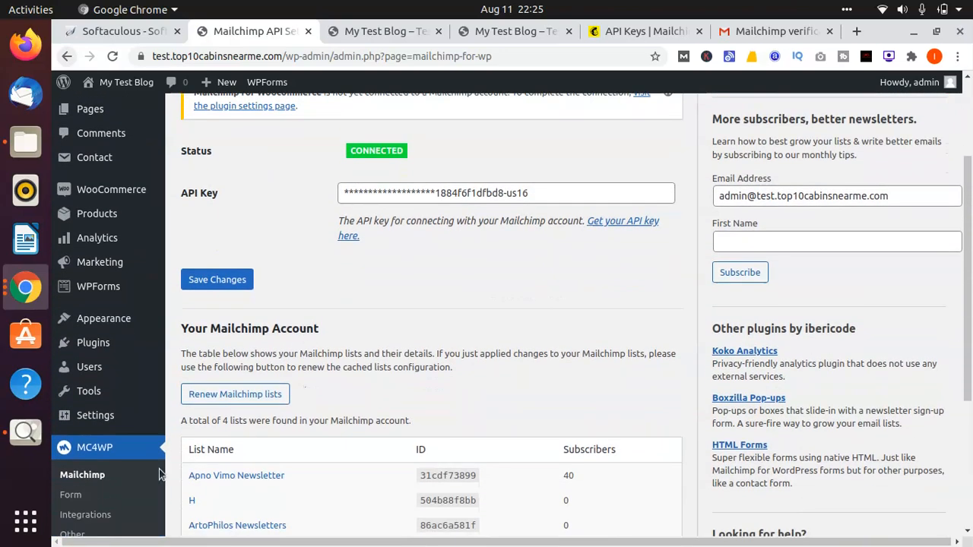
Step: Add a new Mailchimp sign-up form without a title or selected list, and save it with its default fields
{"action": "left_click", "coordinate": [84, 497]}
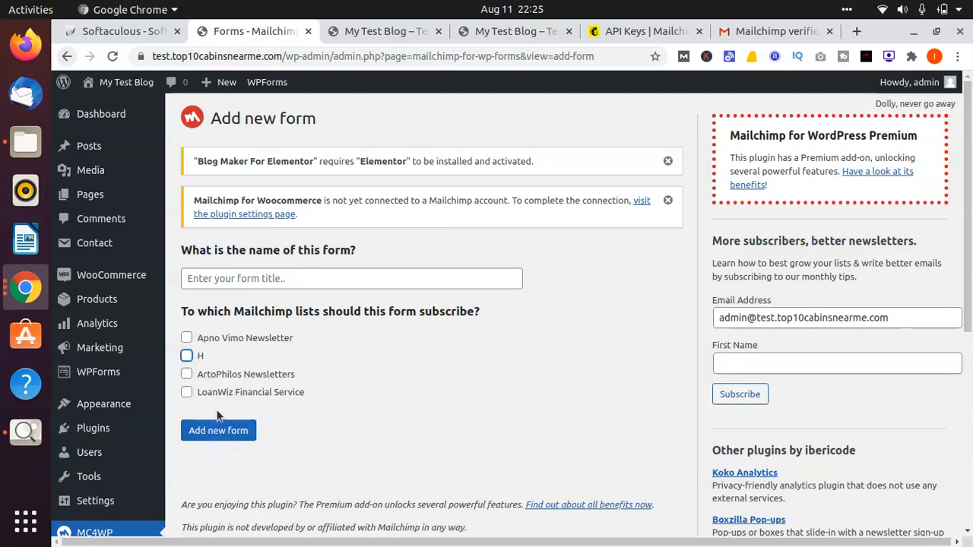
{"action": "left_click", "coordinate": [224, 436]}
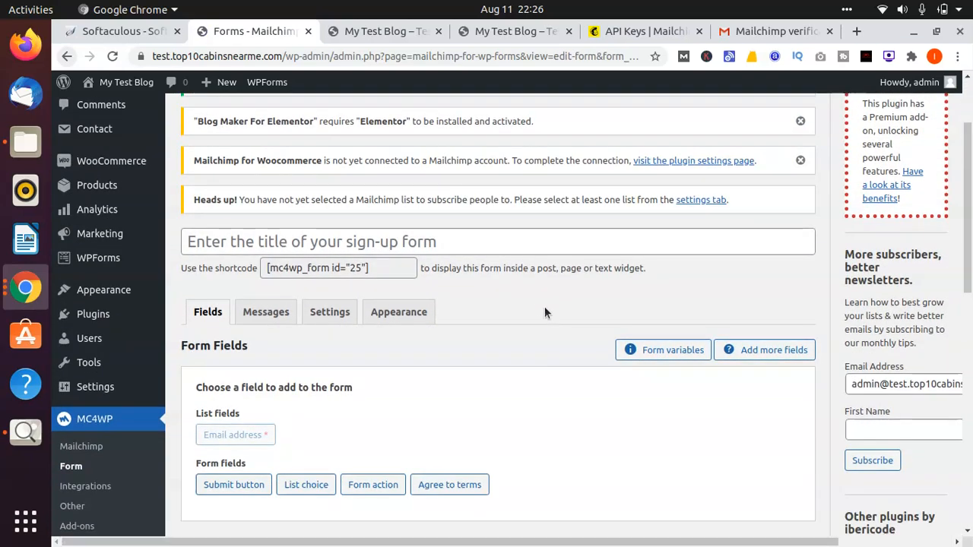
{"action": "scroll", "coordinate": [542, 302], "scroll_direction": "down", "scroll_amount": 5}
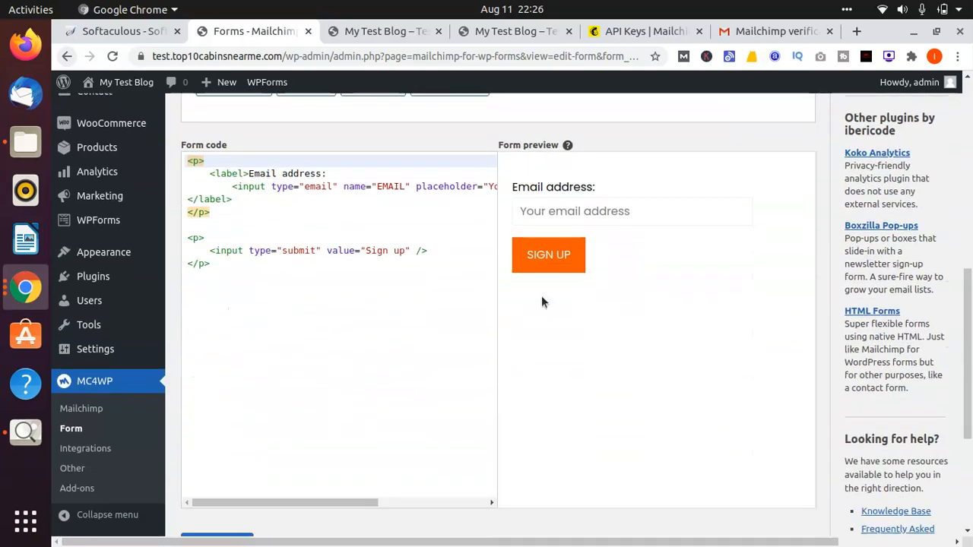
{"action": "scroll", "coordinate": [541, 302], "scroll_direction": "down", "scroll_amount": 3}
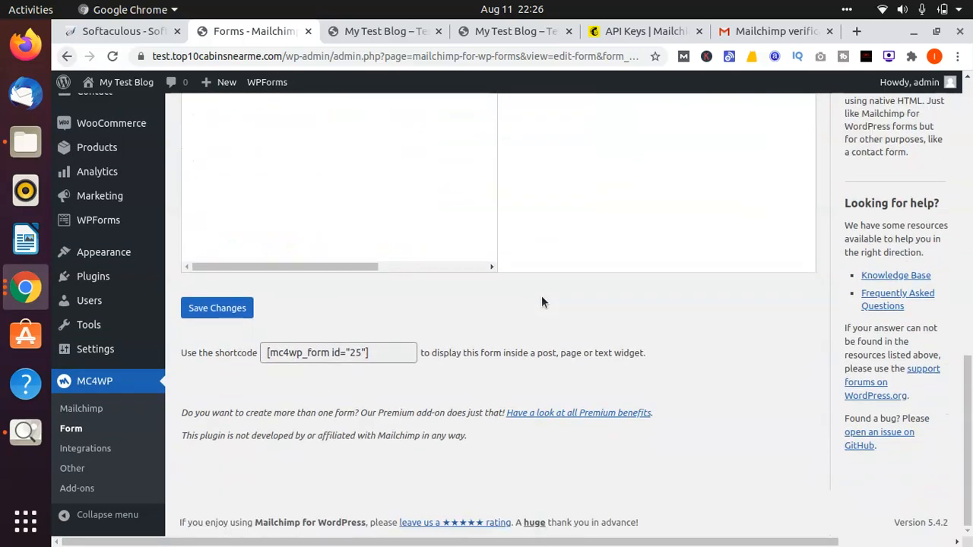
{"action": "left_click", "coordinate": [237, 310]}
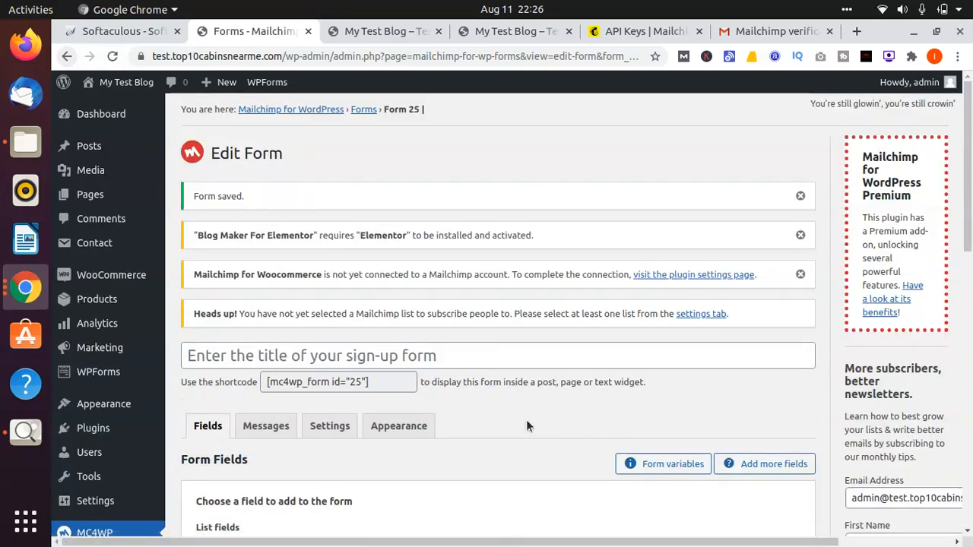
Step: Review the sign-up form's fields, messages, settings and appearance options, including its list subscription and form behaviour settings
{"action": "scroll", "coordinate": [526, 420], "scroll_direction": "down", "scroll_amount": 2}
{"action": "scroll", "coordinate": [526, 419], "scroll_direction": "down", "scroll_amount": 3}
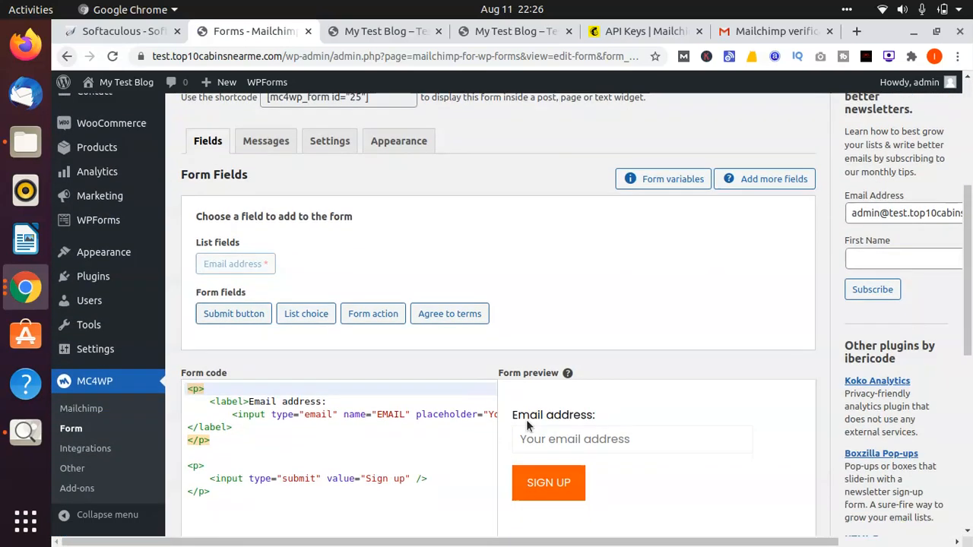
{"action": "left_click", "coordinate": [258, 152]}
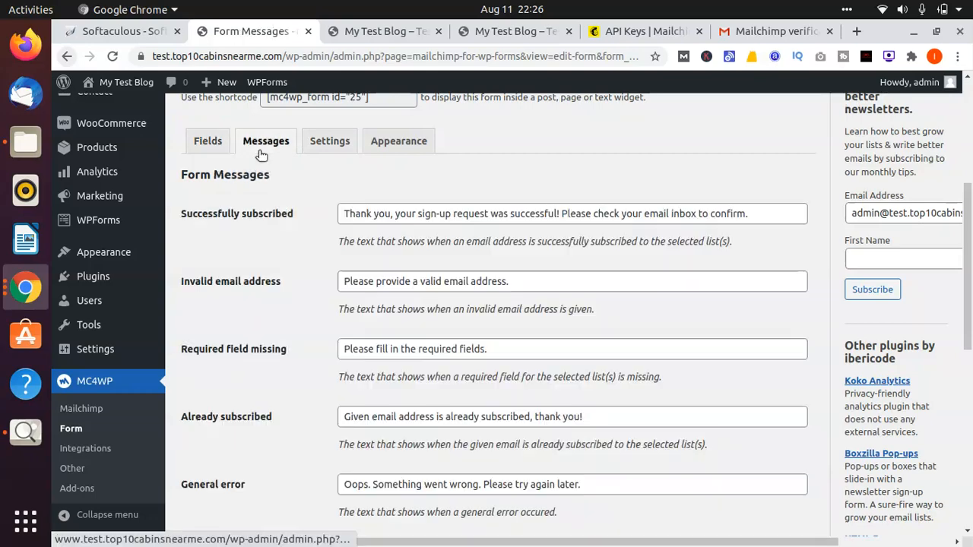
{"action": "left_click", "coordinate": [331, 145]}
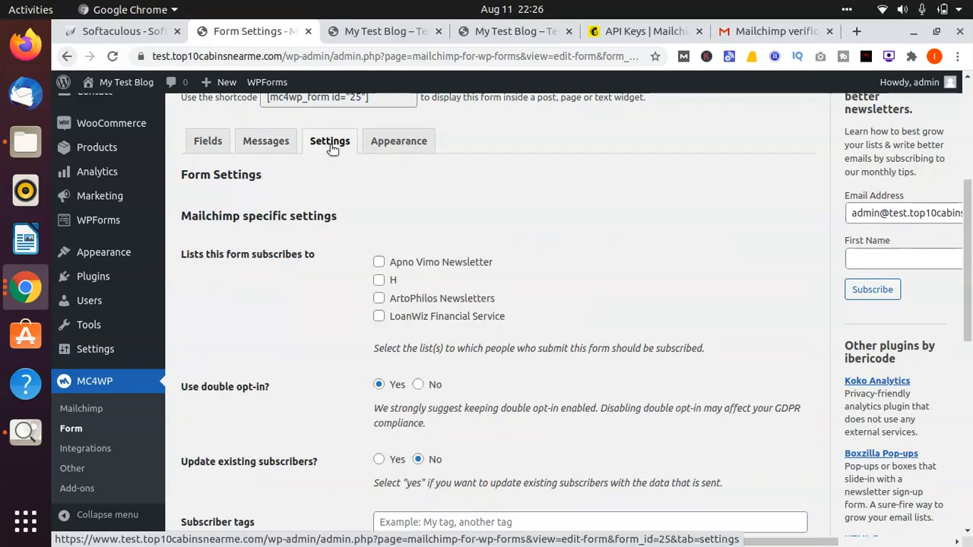
{"action": "left_click", "coordinate": [421, 145]}
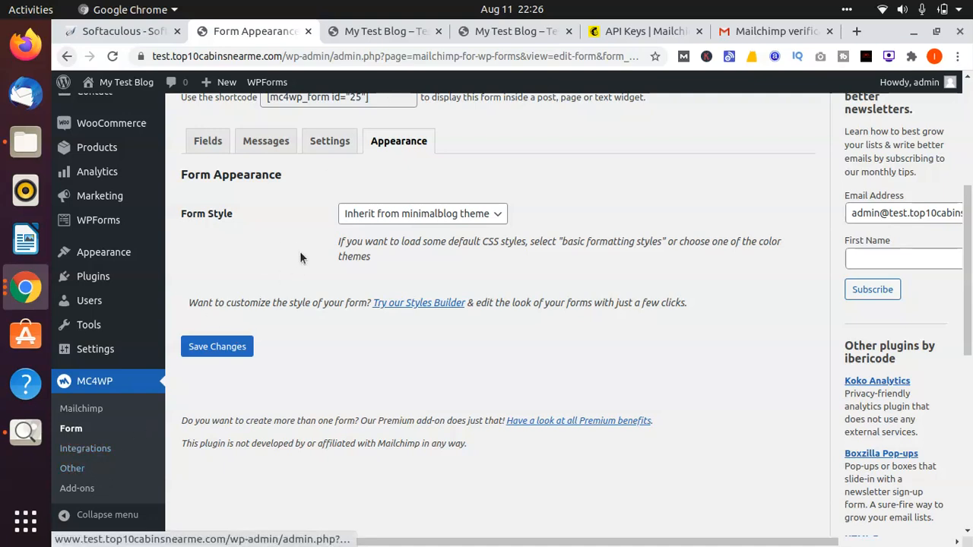
{"action": "left_click", "coordinate": [264, 142]}
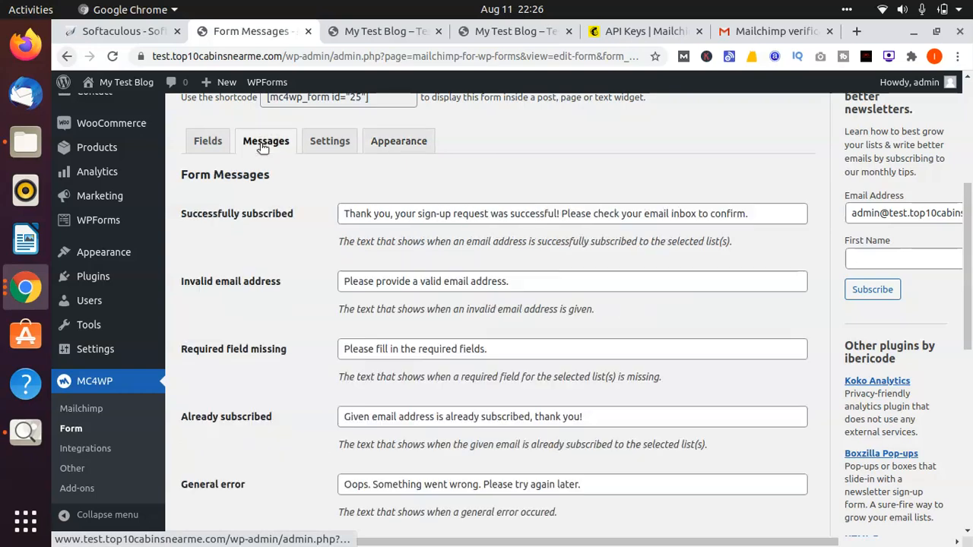
{"action": "left_click", "coordinate": [207, 144]}
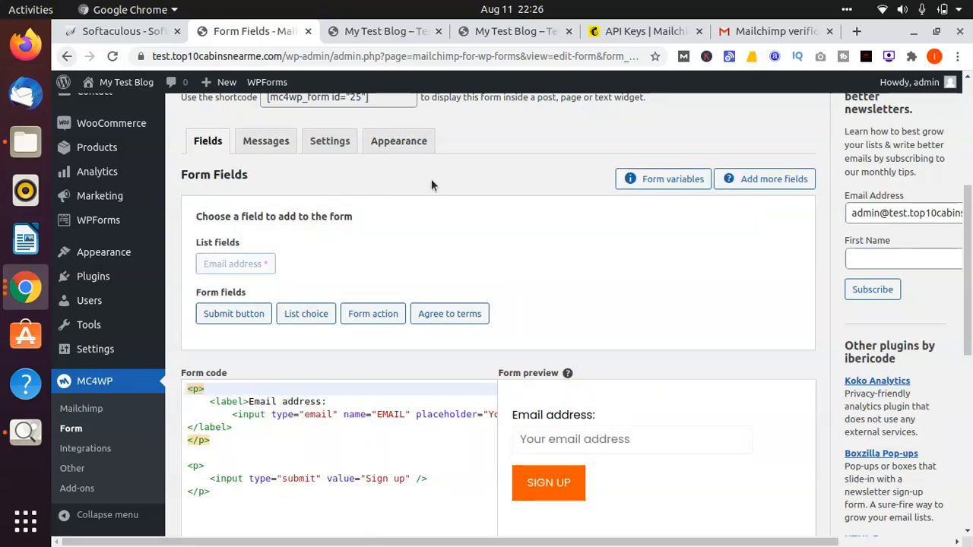
{"action": "left_click", "coordinate": [311, 152]}
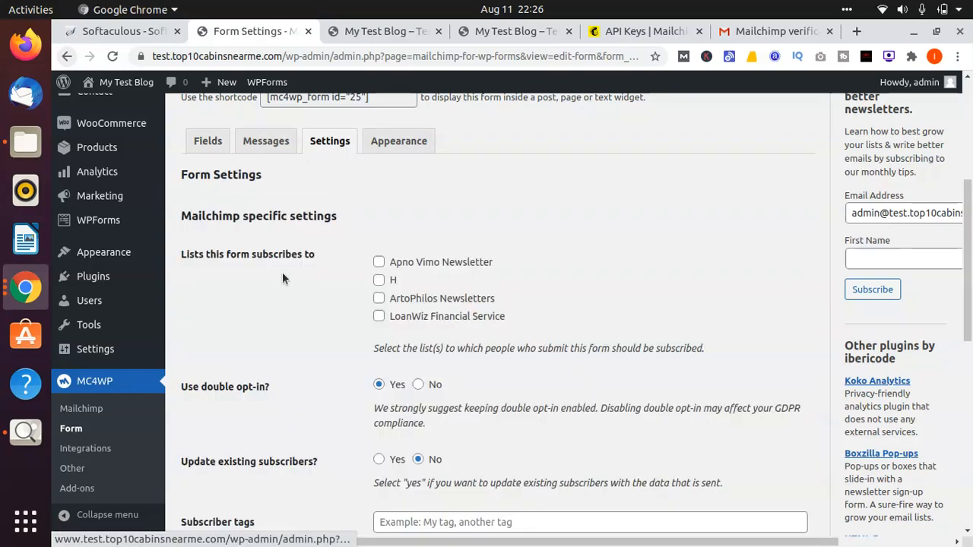
{"action": "scroll", "coordinate": [279, 304], "scroll_direction": "down", "scroll_amount": 5}
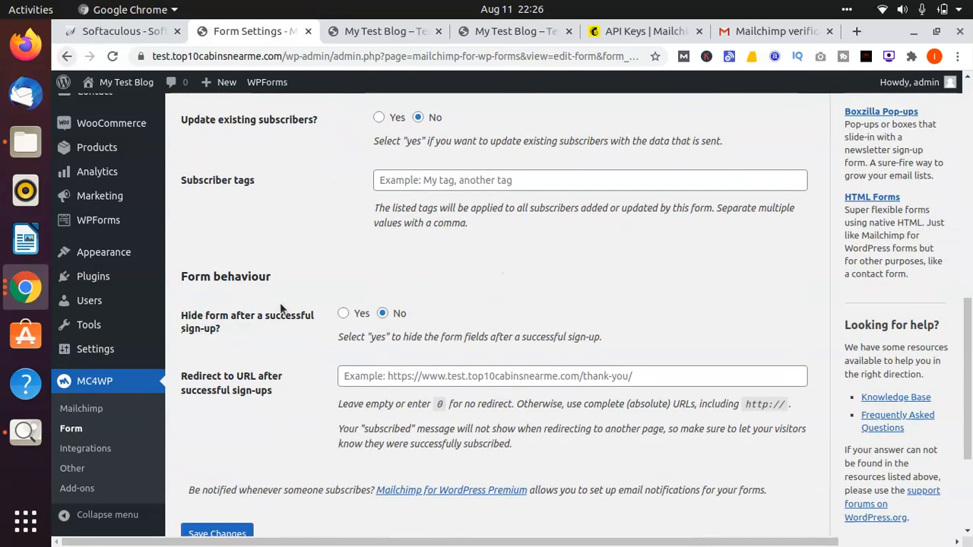
{"action": "scroll", "coordinate": [279, 307], "scroll_direction": "down", "scroll_amount": 1}
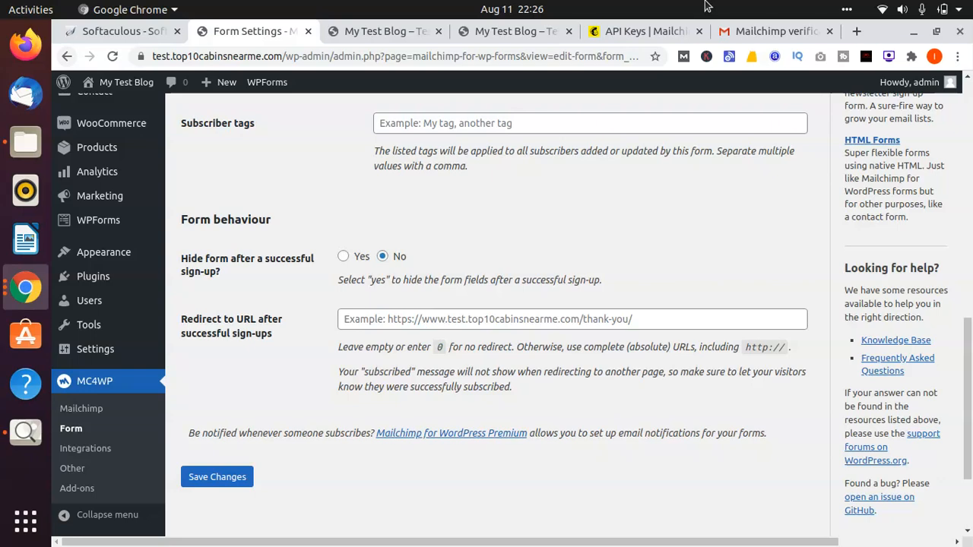
Step: Reload the blog's home page and look through it down to the footer for the sign-up form
{"action": "left_click", "coordinate": [517, 29]}
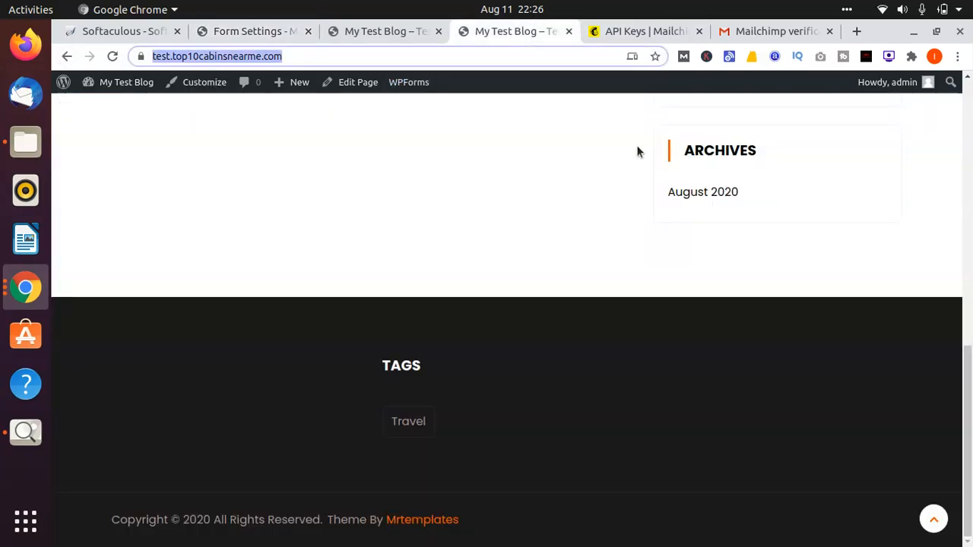
{"action": "key", "text": "Up"}
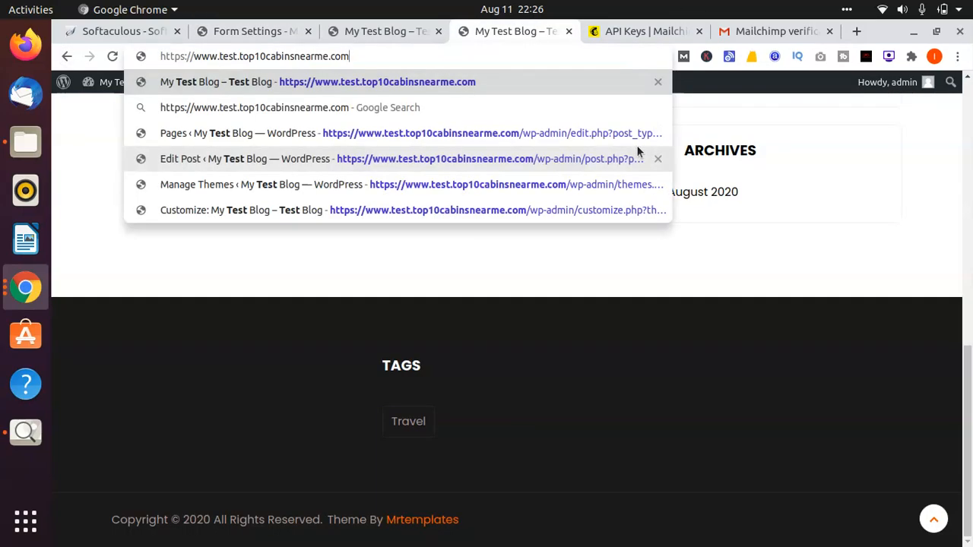
{"action": "key", "text": "Return"}
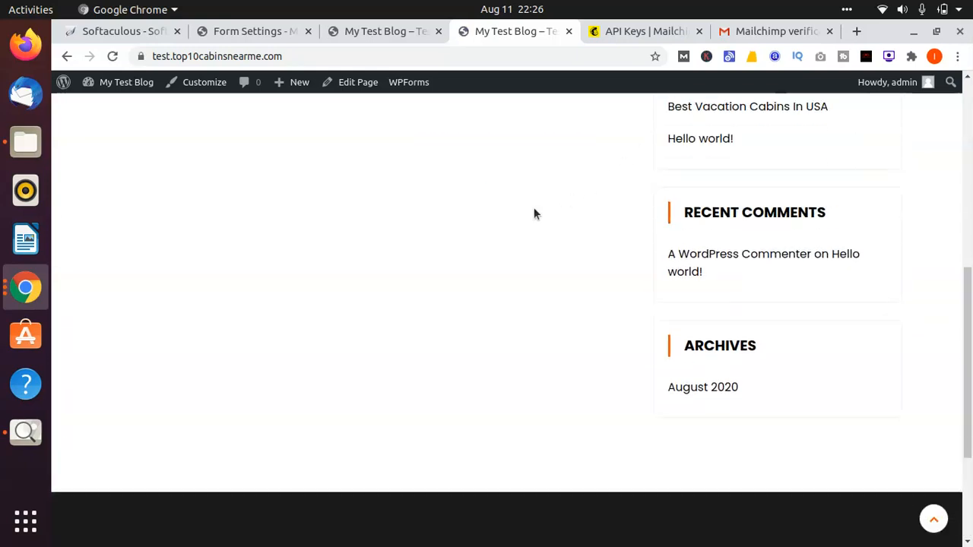
{"action": "scroll", "coordinate": [534, 214], "scroll_direction": "down", "scroll_amount": 5}
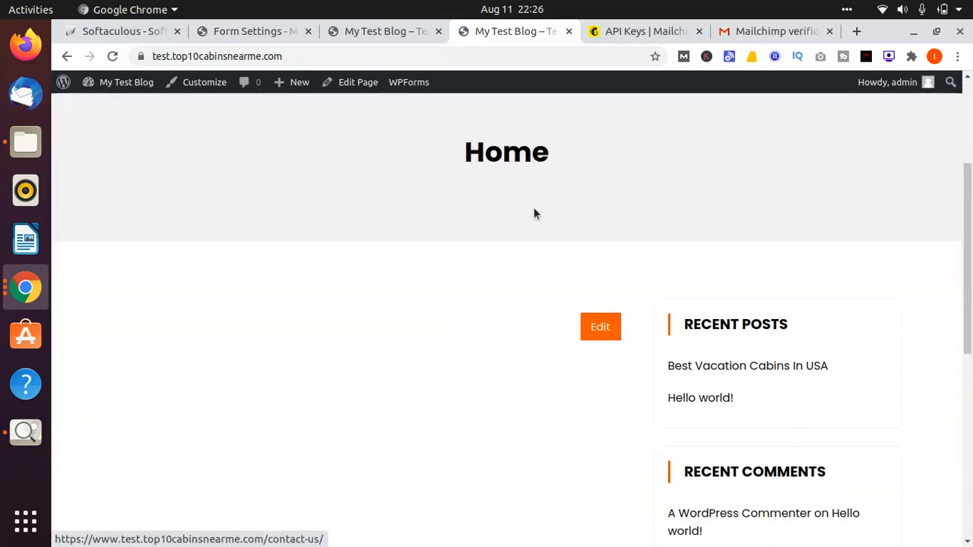
{"action": "scroll", "coordinate": [533, 214], "scroll_direction": "up", "scroll_amount": 5}
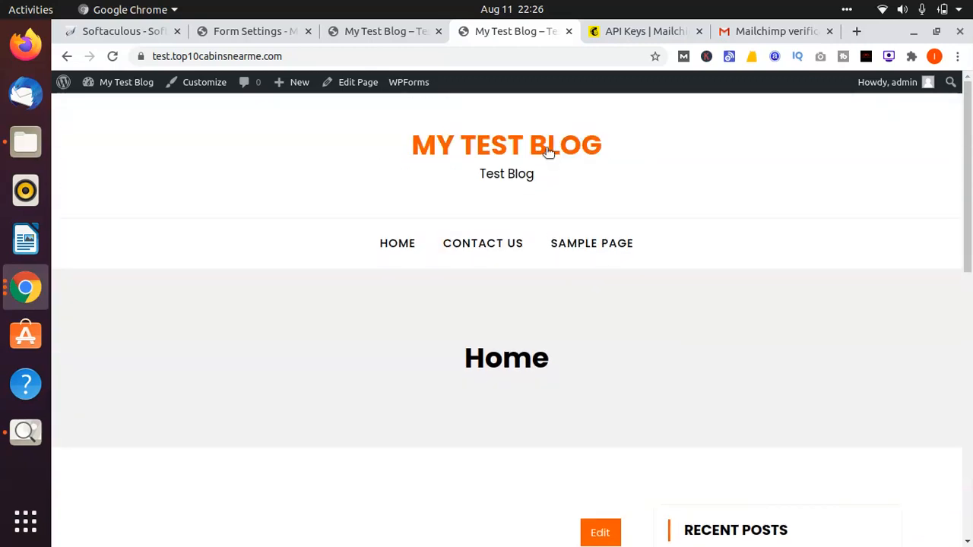
{"action": "left_click", "coordinate": [546, 152]}
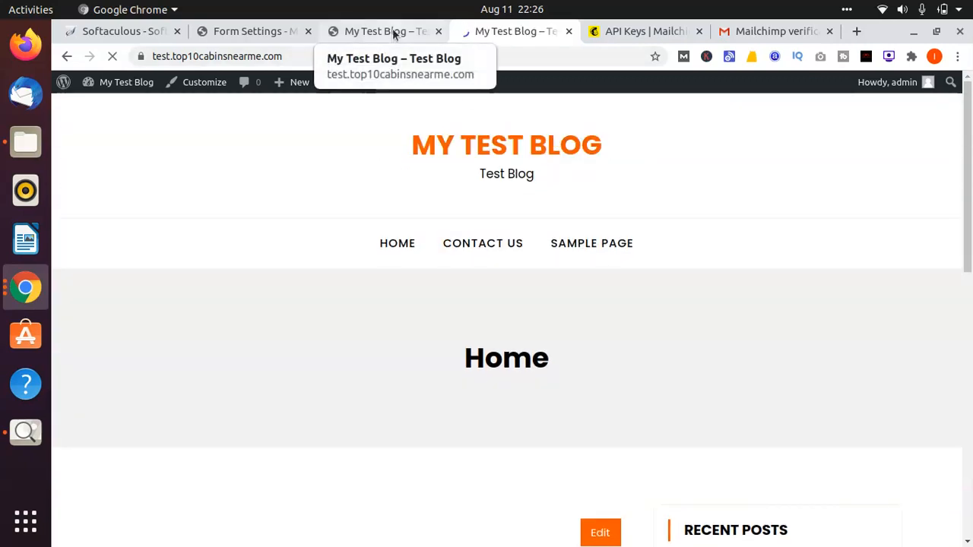
{"action": "scroll", "coordinate": [424, 249], "scroll_direction": "down", "scroll_amount": 9}
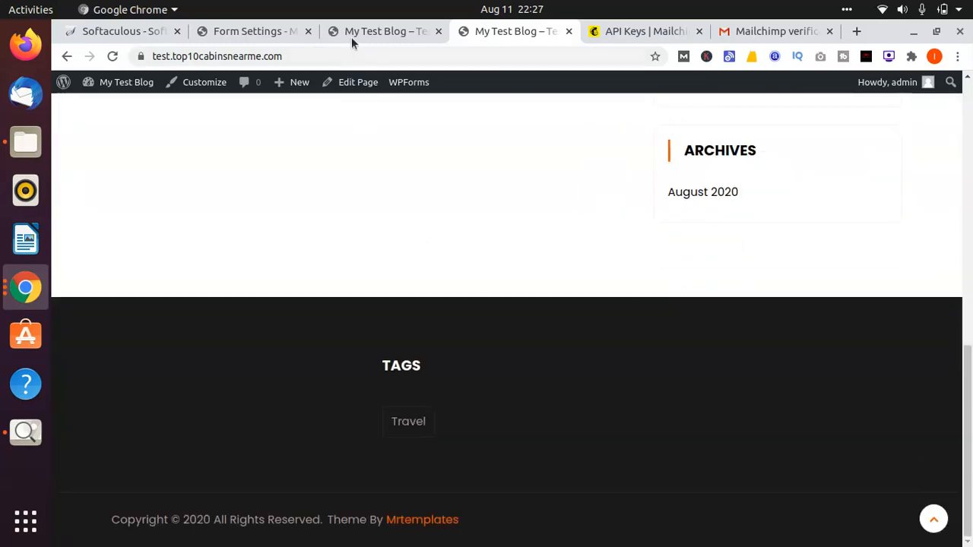
Step: Go back to the site's admin area and open the Home front page from the page list for editing
{"action": "left_click", "coordinate": [348, 39]}
{"action": "left_click", "coordinate": [225, 30]}
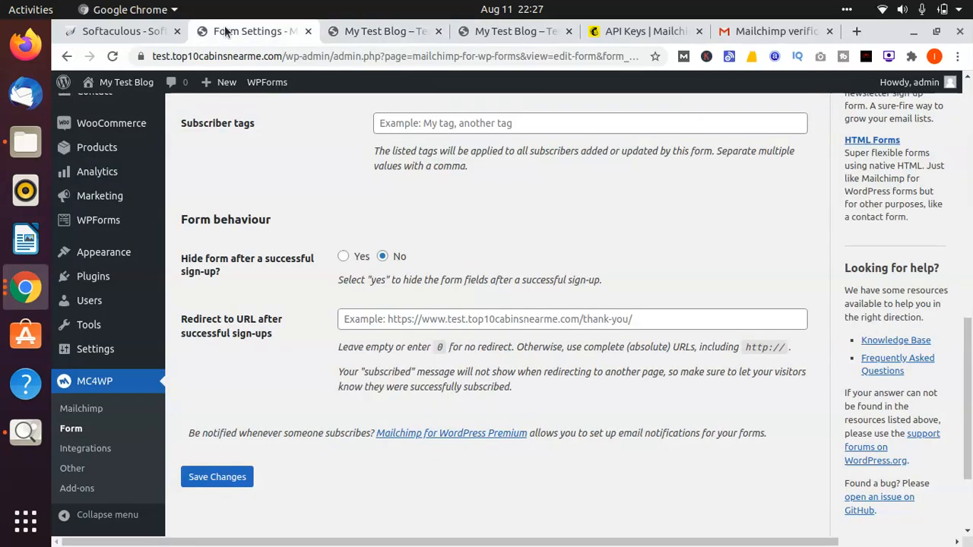
{"action": "mouse_move", "coordinate": [122, 148]}
{"action": "scroll", "coordinate": [122, 160], "scroll_direction": "up", "scroll_amount": 1}
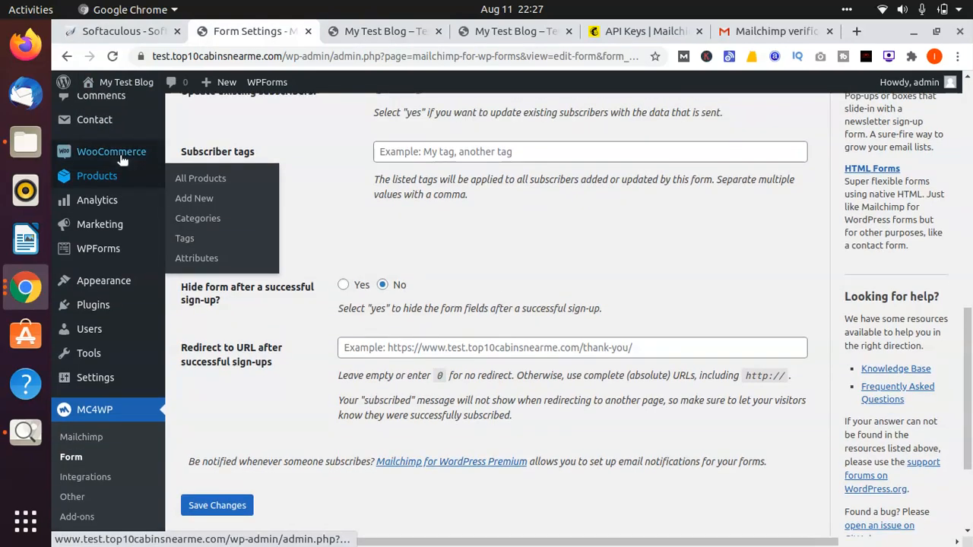
{"action": "scroll", "coordinate": [122, 158], "scroll_direction": "up", "scroll_amount": 10}
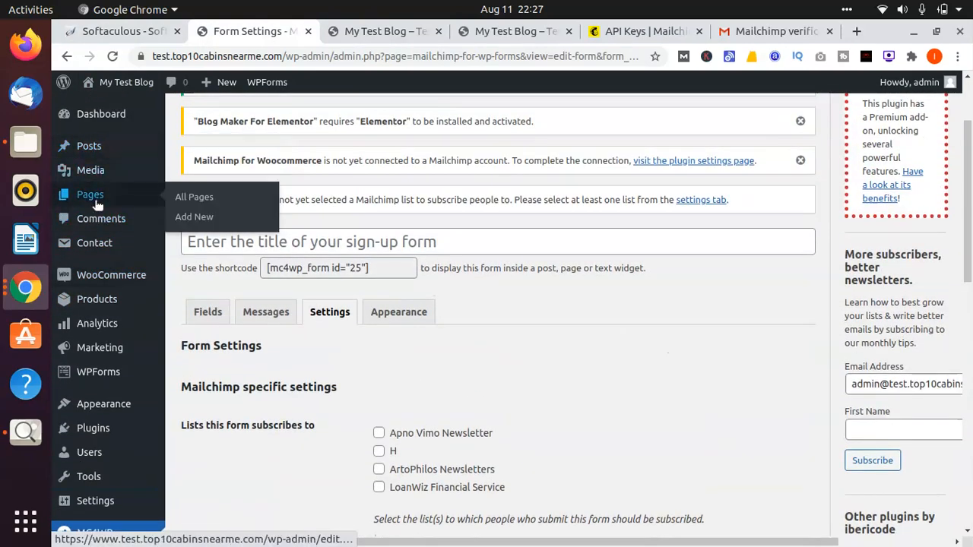
{"action": "left_click", "coordinate": [190, 204]}
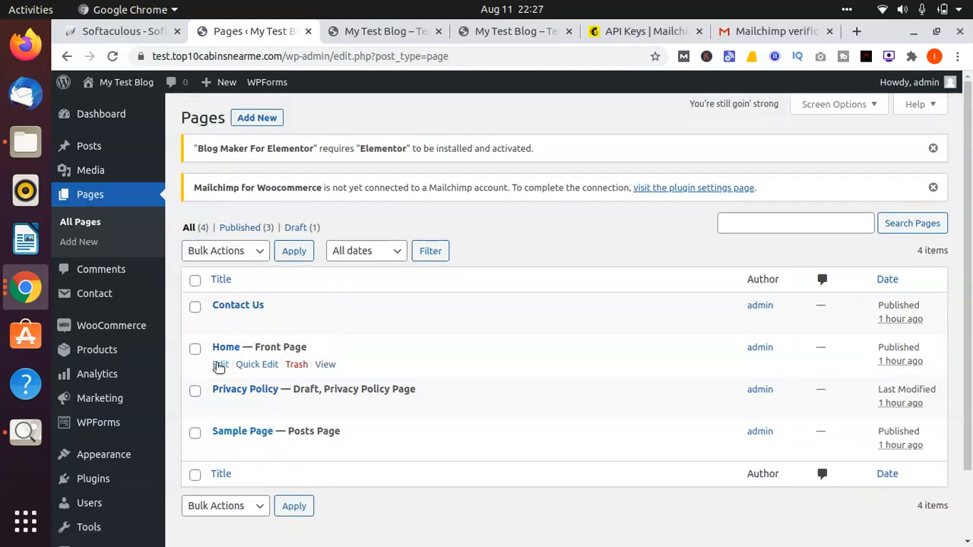
{"action": "left_click", "coordinate": [219, 364]}
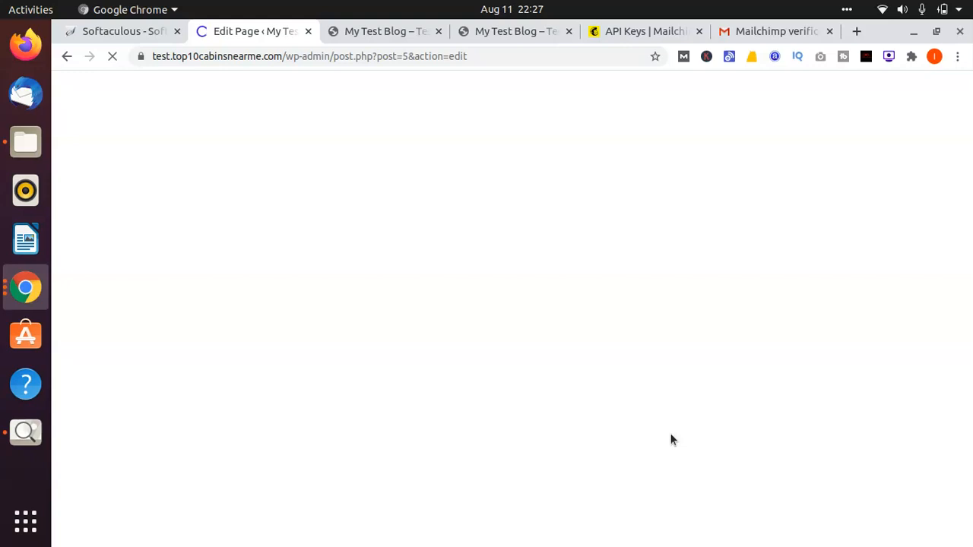
{"action": "left_click", "coordinate": [609, 35]}
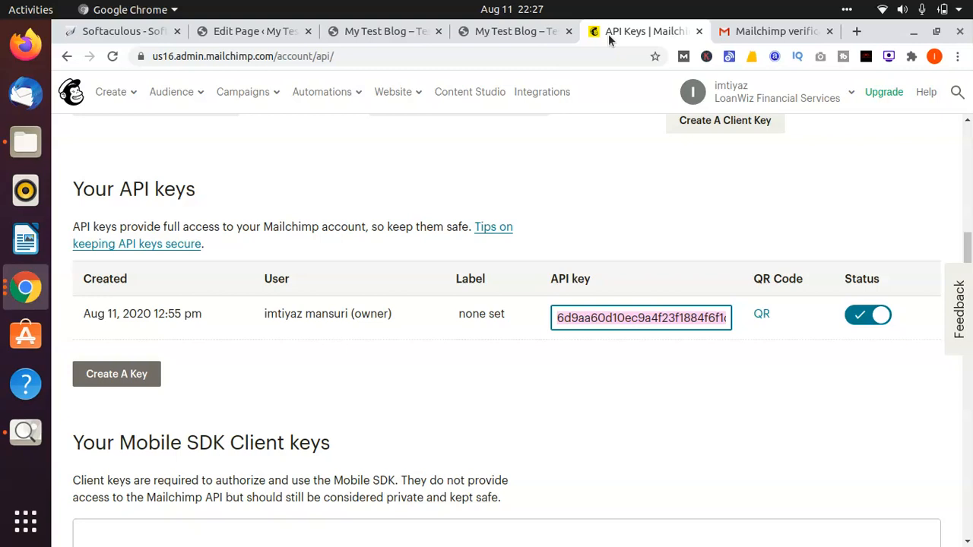
{"action": "left_click", "coordinate": [238, 35]}
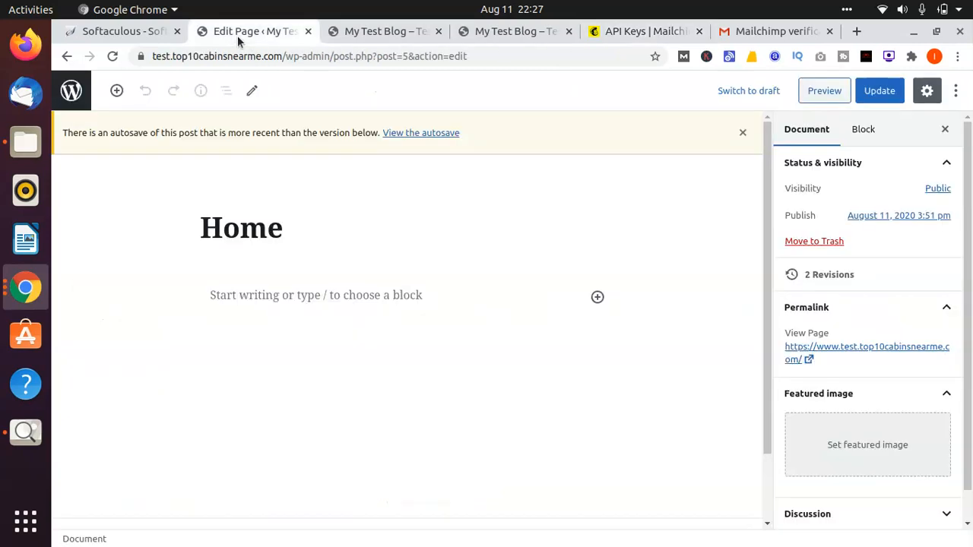
Step: Start a block in the empty body of the Home page and search the available blocks for "mc"
{"action": "left_click", "coordinate": [376, 298]}
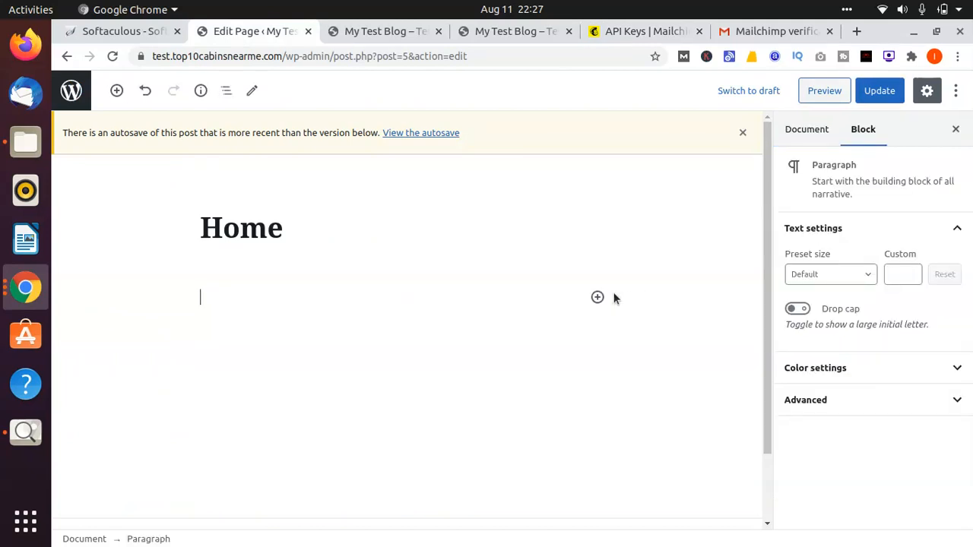
{"action": "left_click", "coordinate": [597, 297]}
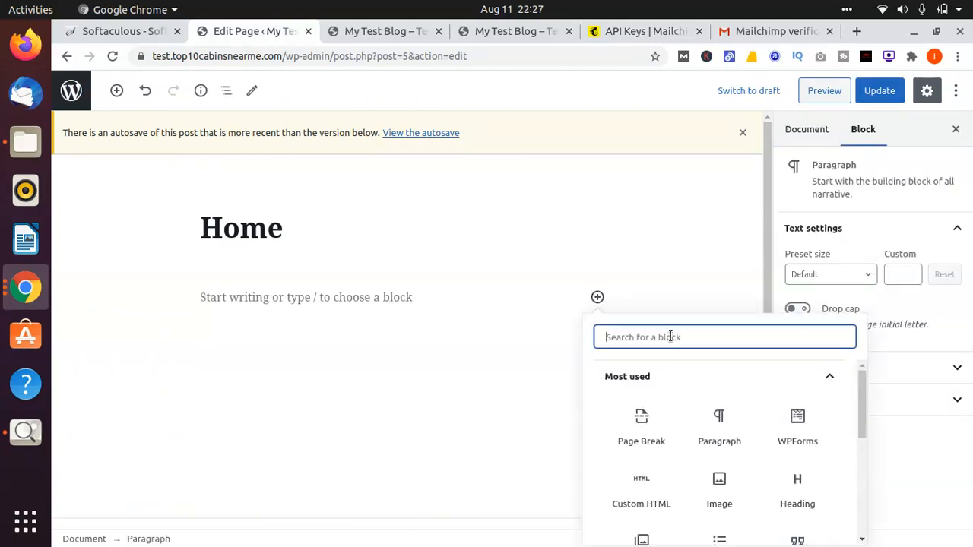
{"action": "type", "text": "w"}
{"action": "key", "text": "BackSpace"}
{"action": "type", "text": "mc"}
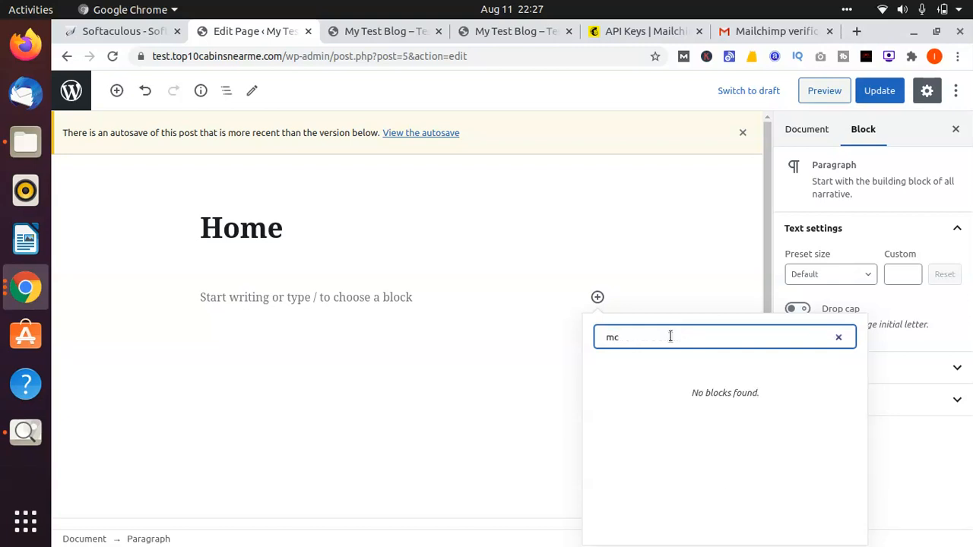
{"action": "key", "text": "BackSpace"}
{"action": "key", "text": "BackSpace"}
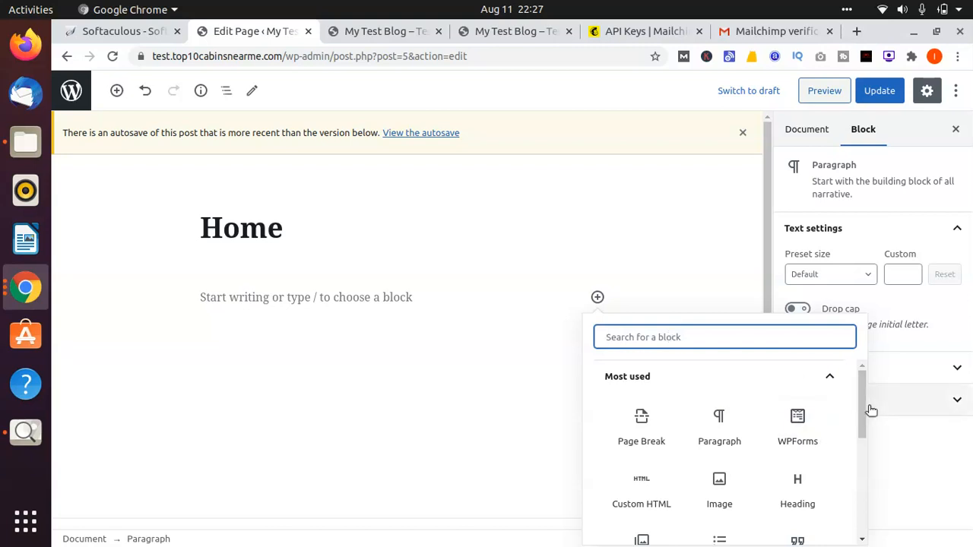
Step: Insert a Mailchimp for WordPress Form block from the Widgets category below the Home title
{"action": "left_click_drag", "start_coordinate": [863, 407], "coordinate": [879, 545]}
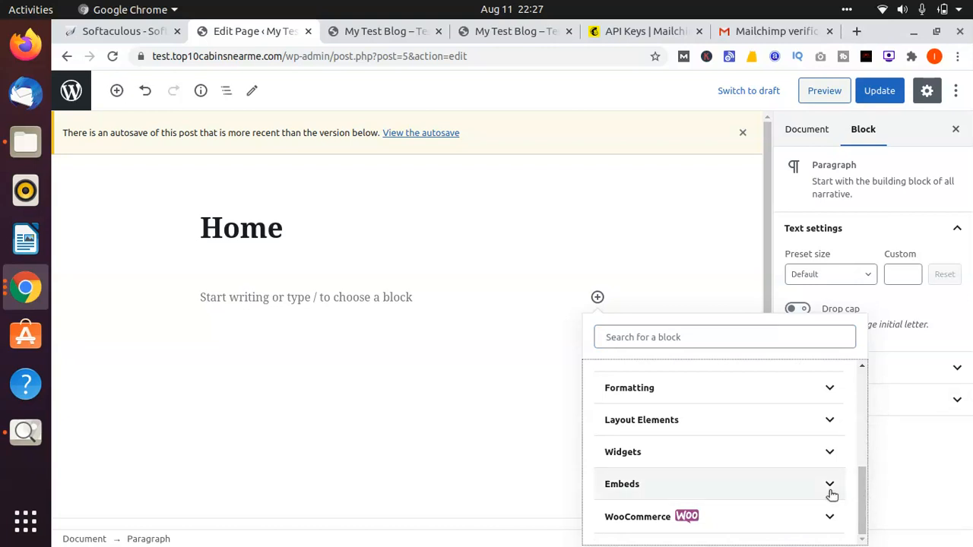
{"action": "left_click", "coordinate": [826, 454]}
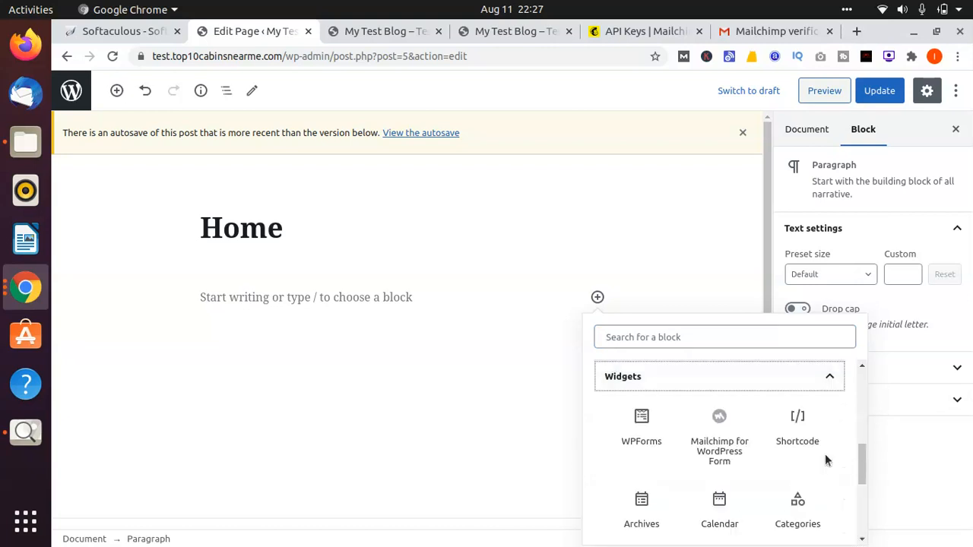
{"action": "left_click_drag", "start_coordinate": [861, 461], "coordinate": [862, 471]}
{"action": "scroll", "coordinate": [717, 470], "scroll_direction": "up", "scroll_amount": 2}
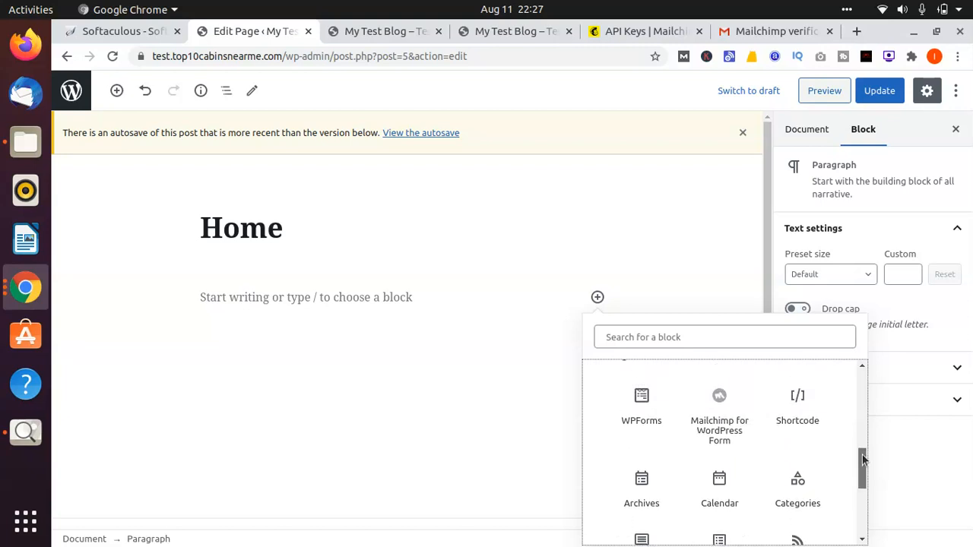
{"action": "left_click", "coordinate": [722, 421]}
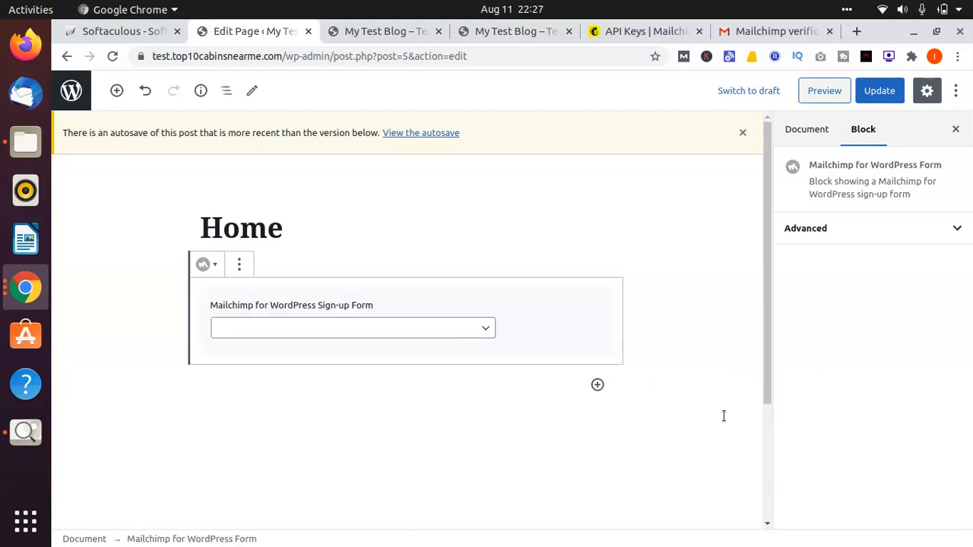
Step: Choose the untitled sign-up form in the Mailchimp block and update the Home page
{"action": "left_click", "coordinate": [456, 328]}
{"action": "left_click", "coordinate": [439, 347]}
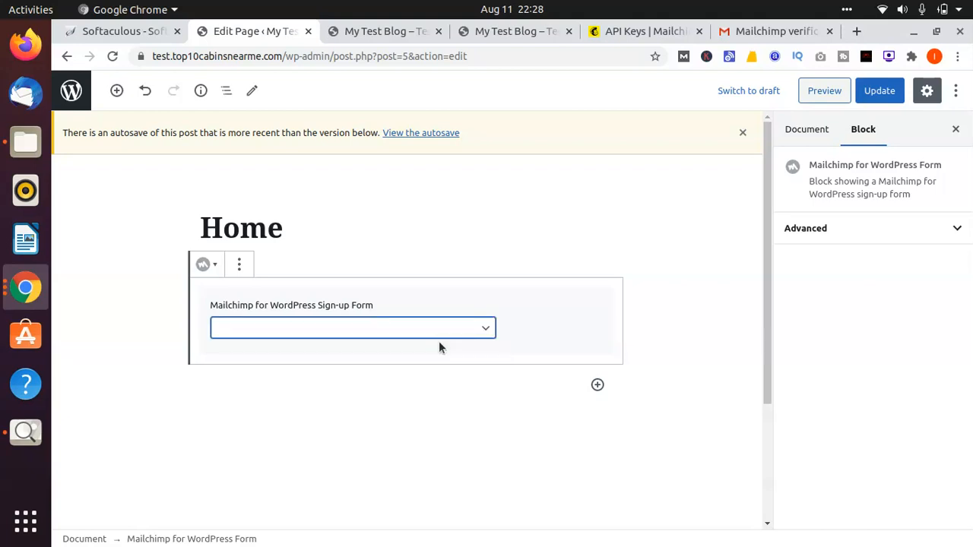
{"action": "left_click", "coordinate": [482, 329]}
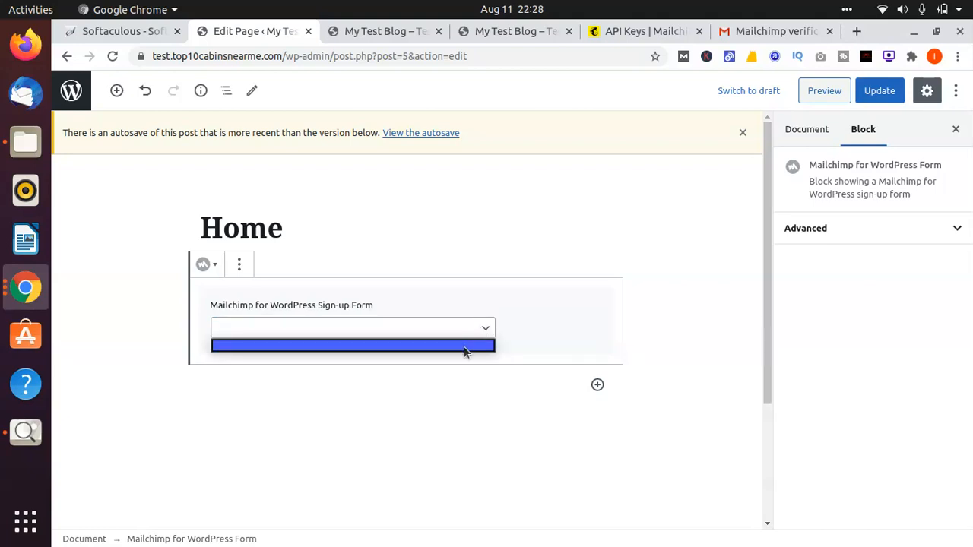
{"action": "left_click", "coordinate": [463, 347]}
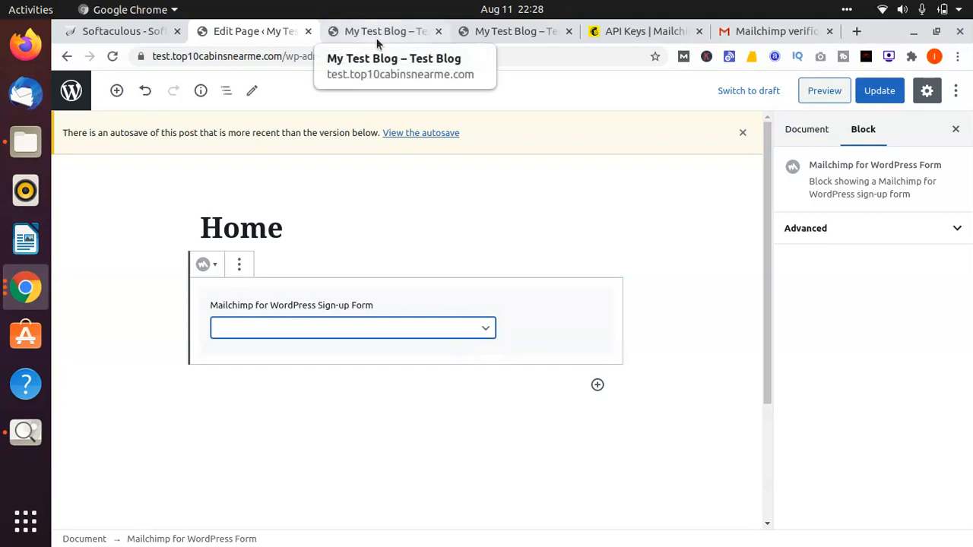
{"action": "left_click", "coordinate": [868, 89]}
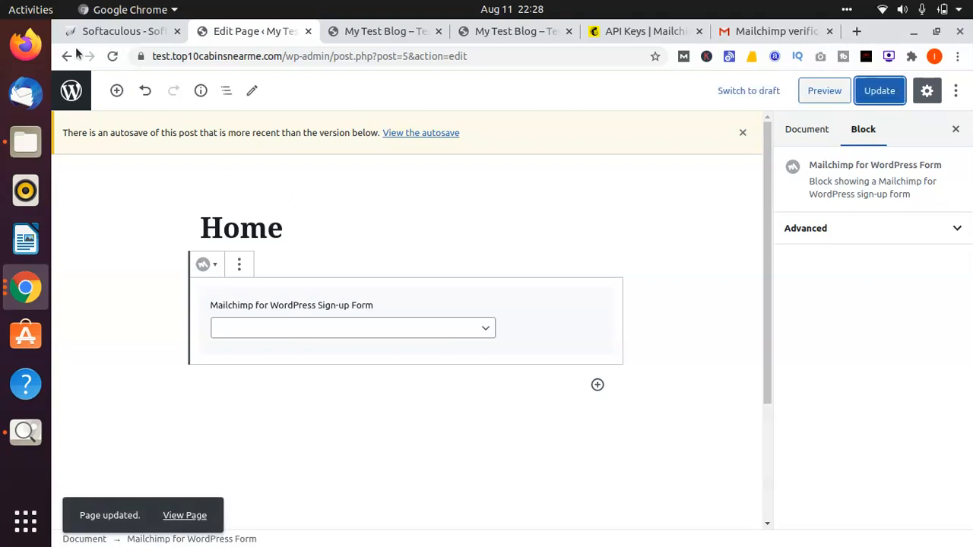
Step: Reload the live blog's home page to check for the sign-up form, and return to the page editor
{"action": "left_click", "coordinate": [526, 33]}
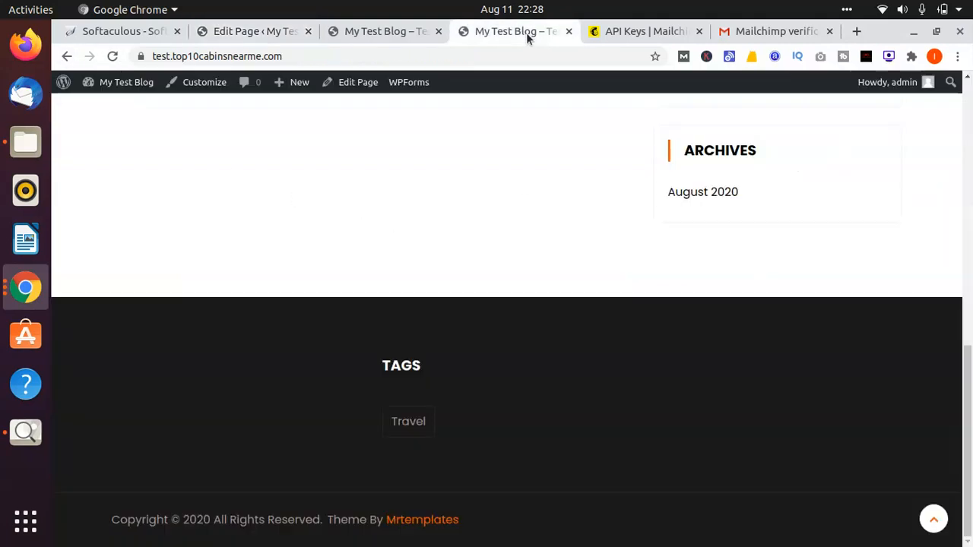
{"action": "left_click", "coordinate": [112, 57]}
{"action": "left_click", "coordinate": [282, 33]}
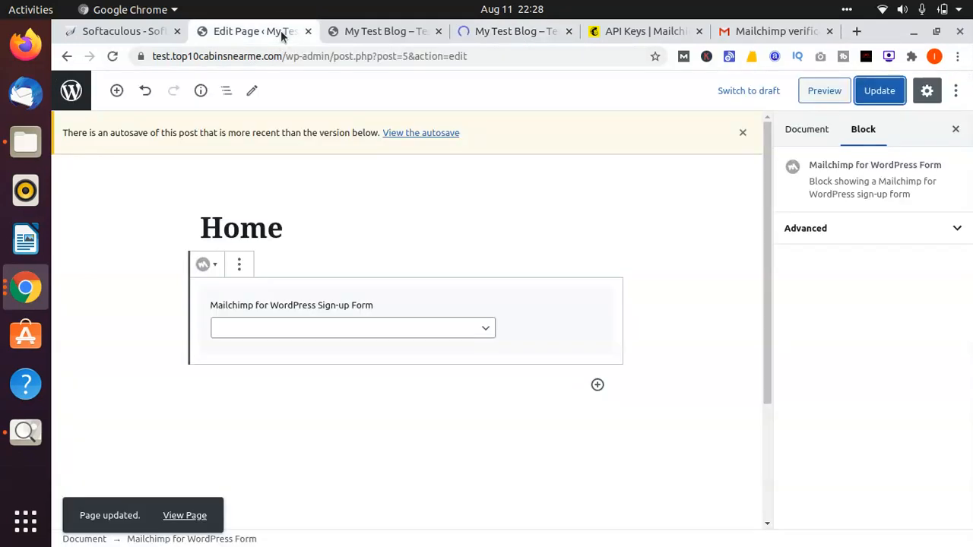
Step: Leave the Home page editor and open the Mailchimp for WordPress sign-up form for editing
{"action": "left_click", "coordinate": [67, 57]}
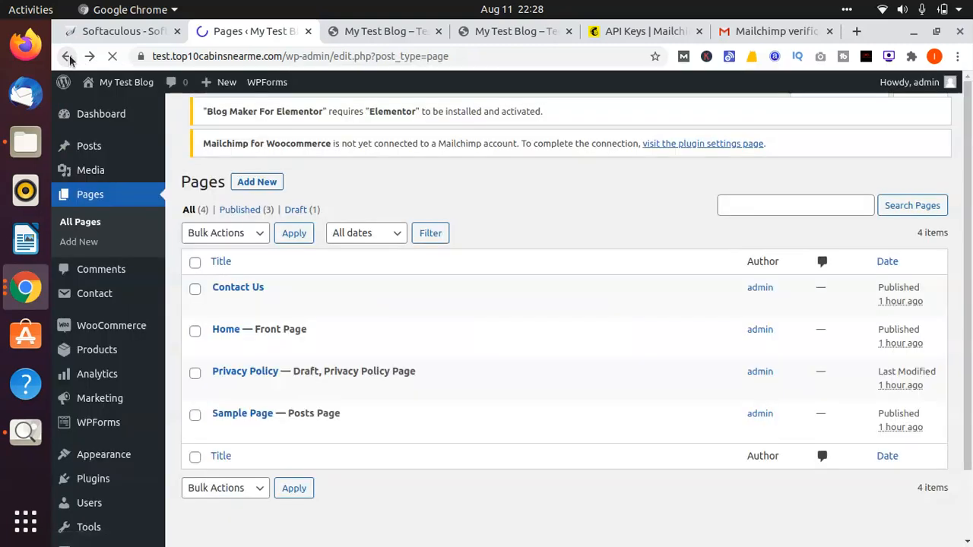
{"action": "scroll", "coordinate": [105, 418], "scroll_direction": "down", "scroll_amount": 2}
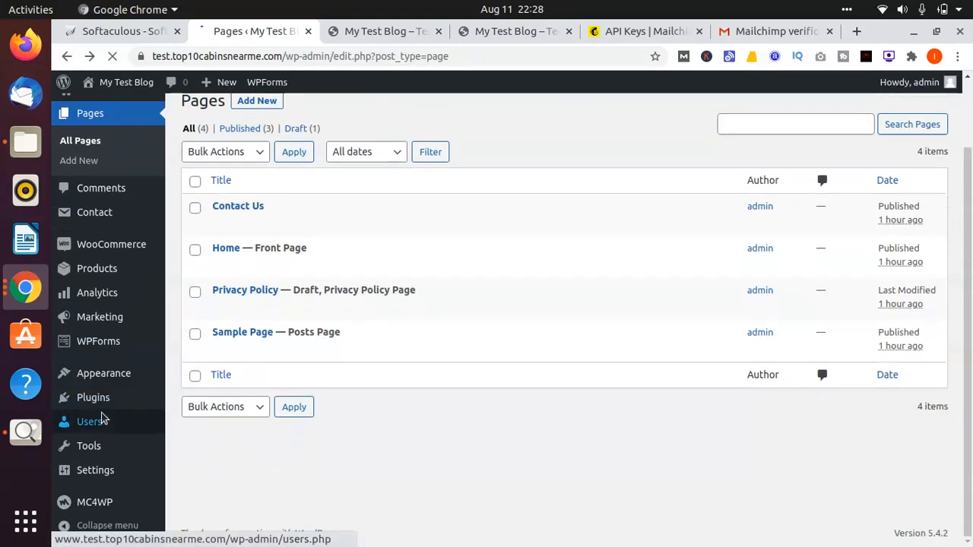
{"action": "mouse_move", "coordinate": [155, 495]}
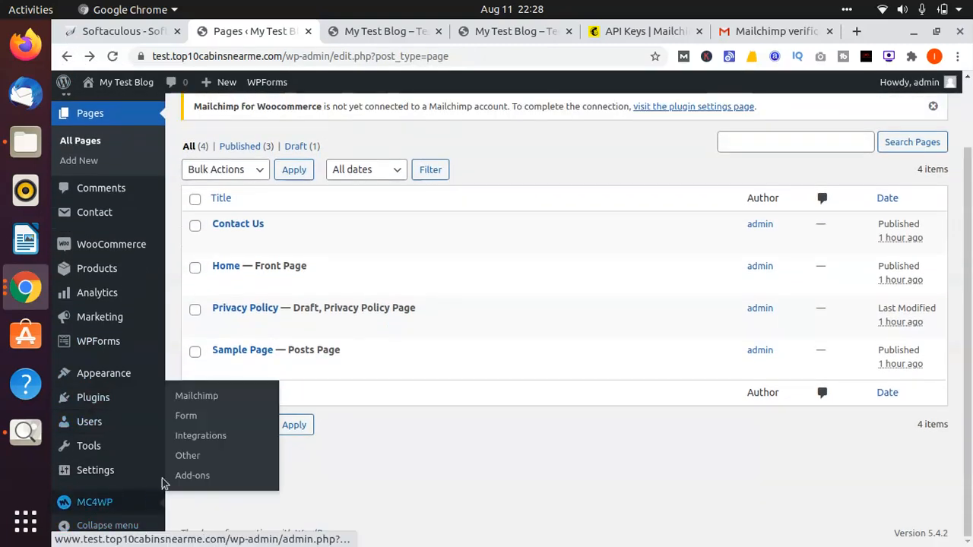
{"action": "left_click", "coordinate": [197, 423]}
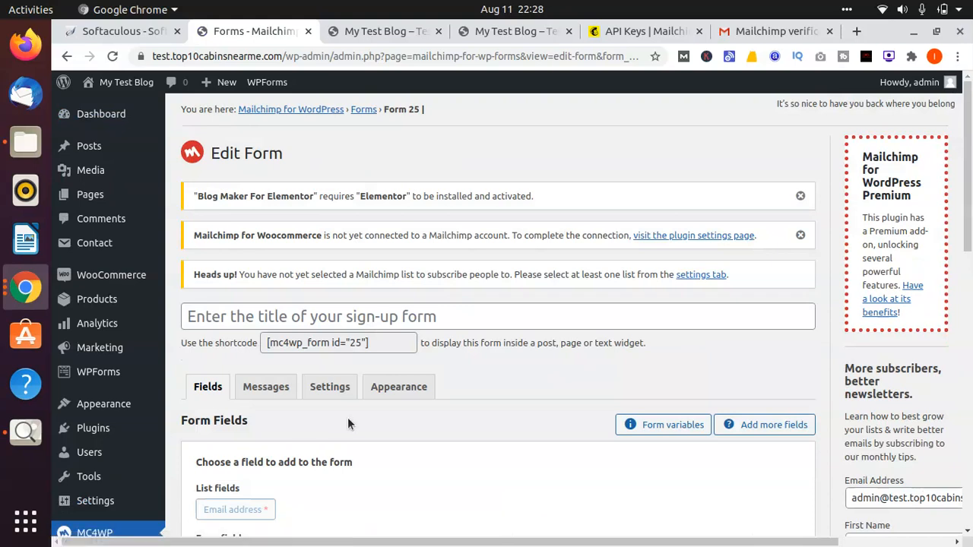
Step: Title the Mailchimp sign-up form "Sign Up form" and save the form
{"action": "left_click", "coordinate": [393, 306]}
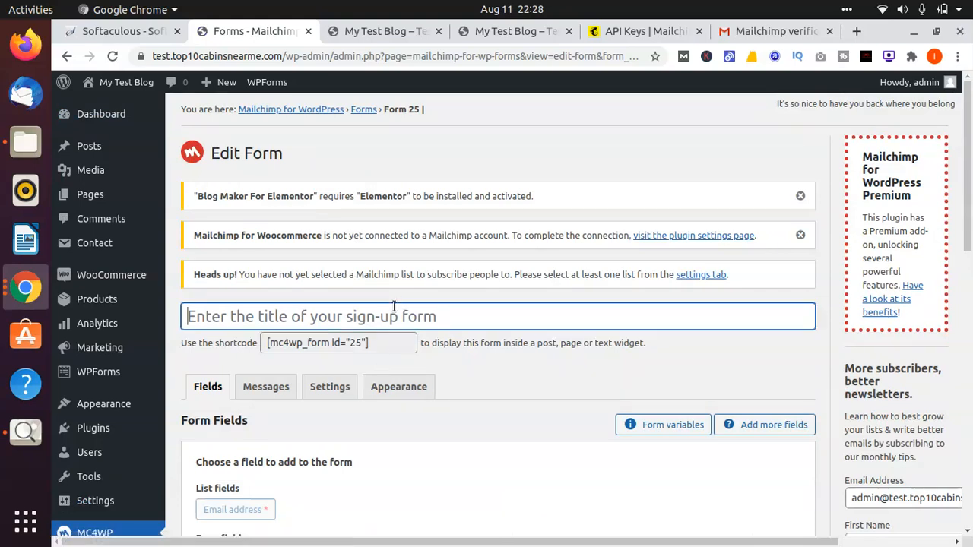
{"action": "type", "text": "S"}
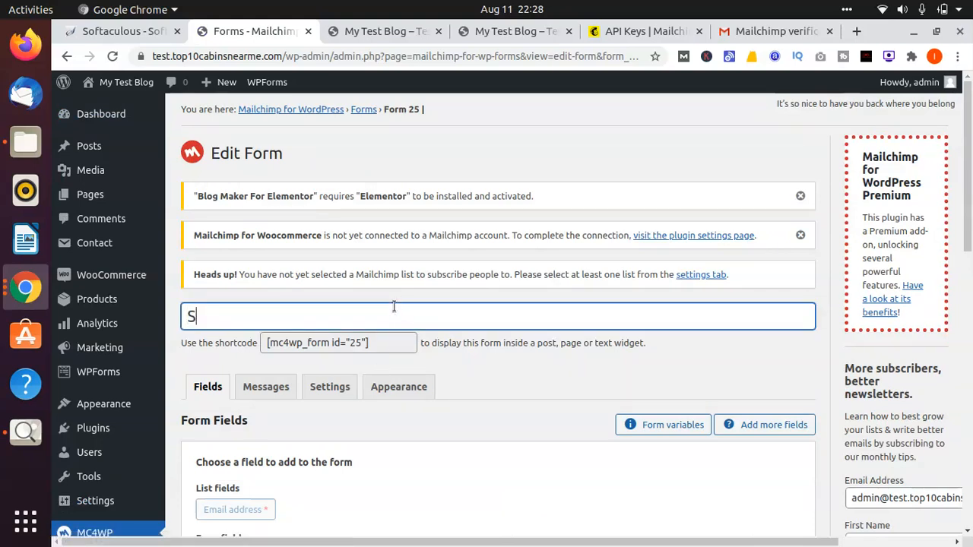
{"action": "type", "text": "p "}
{"action": "type", "text": "fomr"}
{"action": "key", "text": "BackSpace"}
{"action": "key", "text": "BackSpace"}
{"action": "type", "text": "rm"}
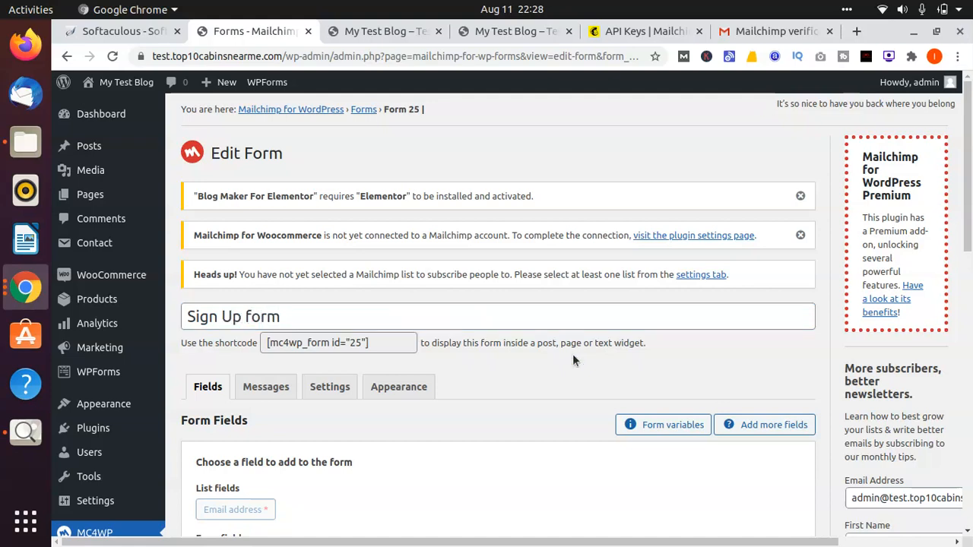
{"action": "scroll", "coordinate": [572, 353], "scroll_direction": "down", "scroll_amount": 4}
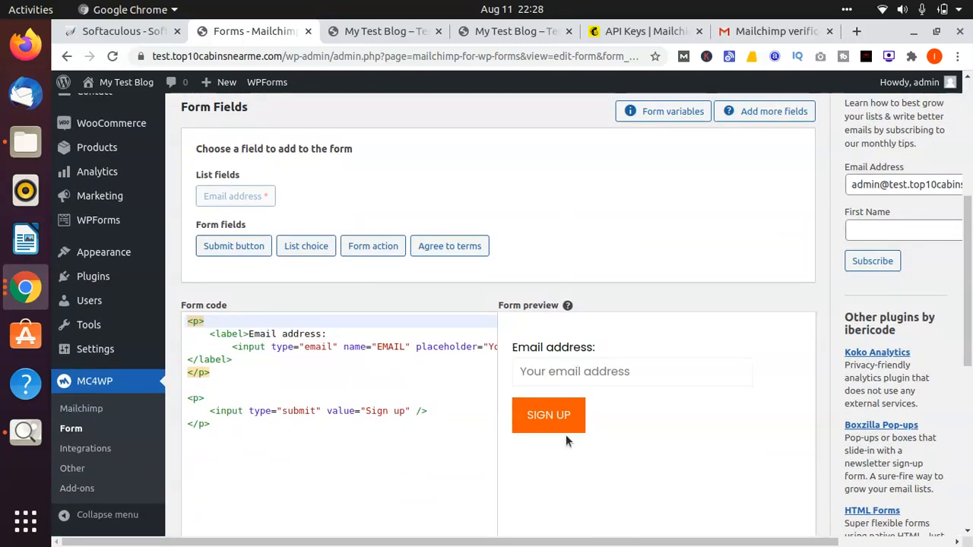
{"action": "scroll", "coordinate": [566, 434], "scroll_direction": "down", "scroll_amount": 4}
{"action": "scroll", "coordinate": [566, 434], "scroll_direction": "down", "scroll_amount": 1}
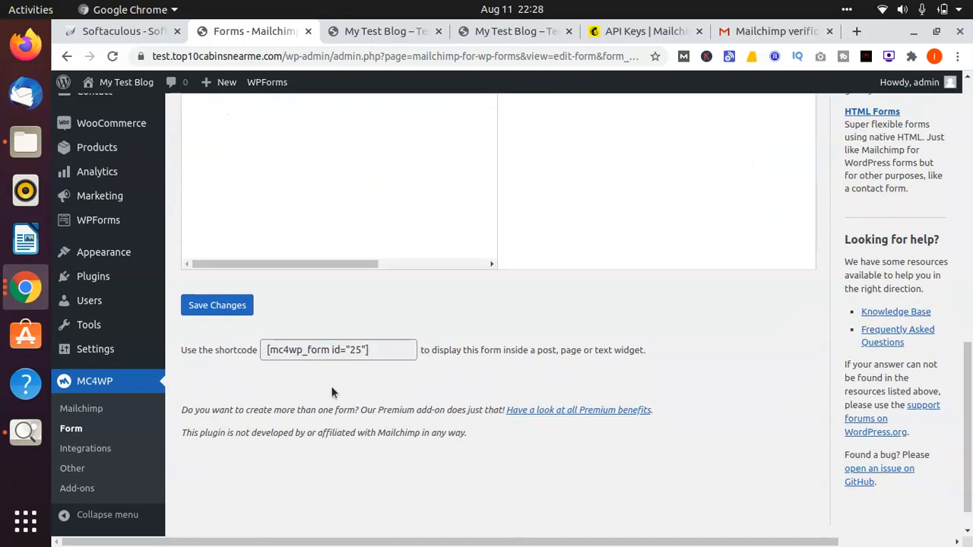
{"action": "left_click", "coordinate": [217, 305]}
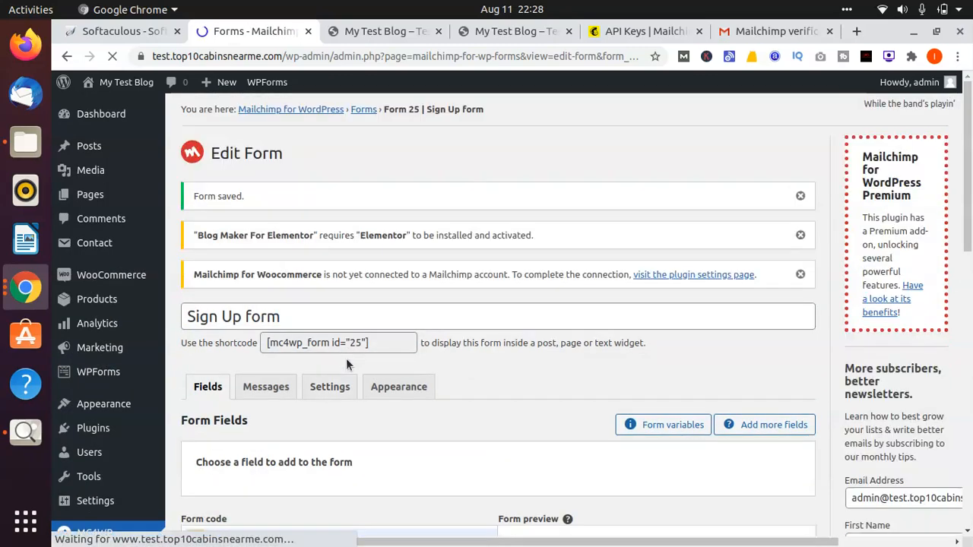
Step: Copy the shortcode of the Mailchimp "Sign Up form" and open the Home page for editing
{"action": "left_click", "coordinate": [360, 382]}
{"action": "key", "text": "ctrl+c"}
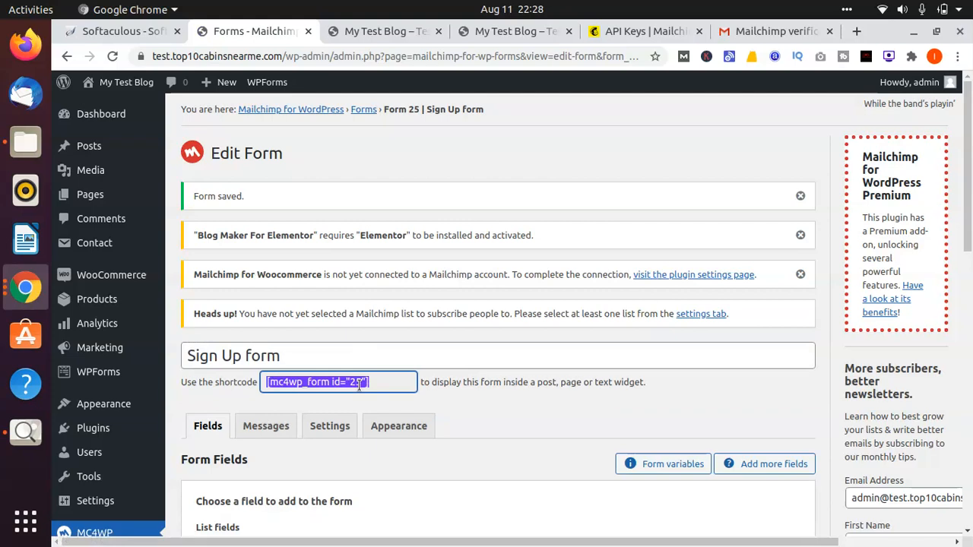
{"action": "left_click", "coordinate": [110, 196]}
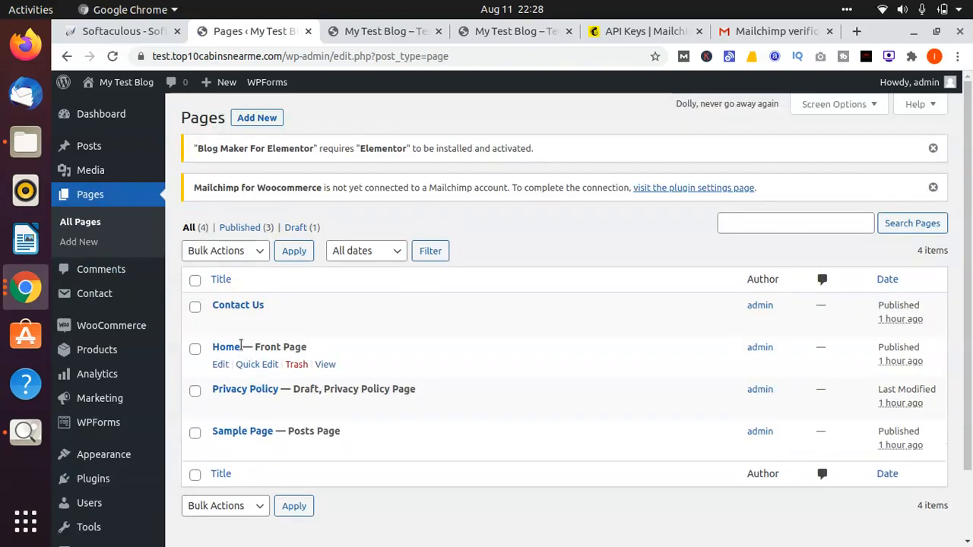
{"action": "left_click", "coordinate": [220, 364]}
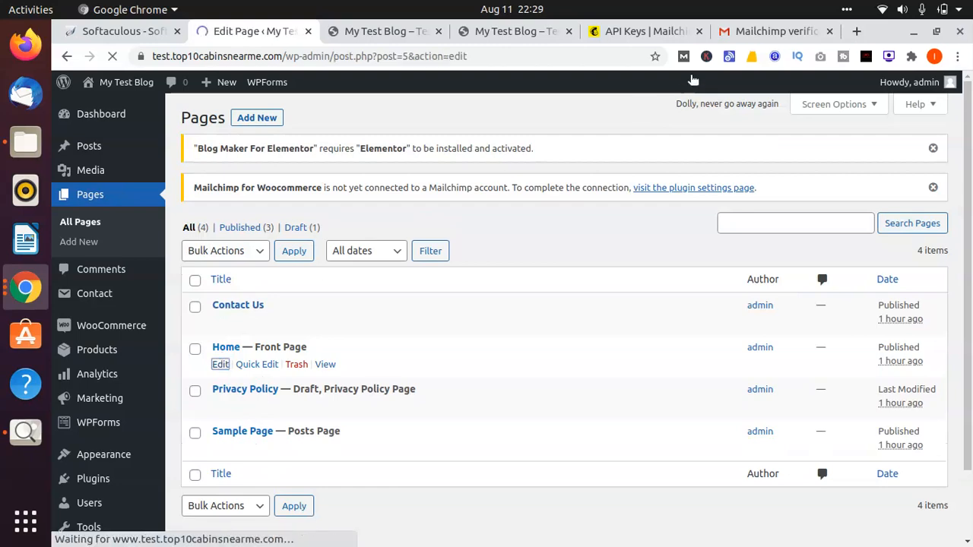
{"action": "left_click", "coordinate": [506, 37]}
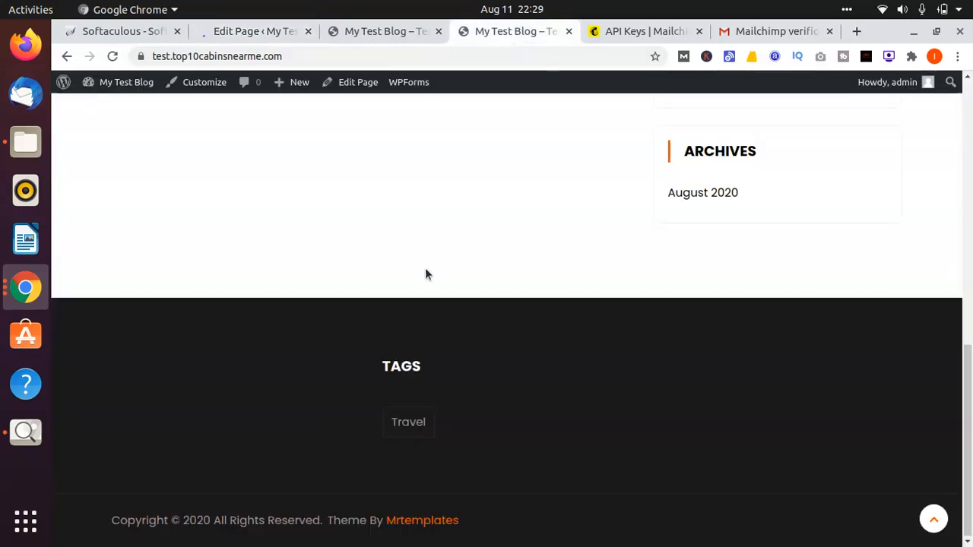
{"action": "scroll", "coordinate": [425, 268], "scroll_direction": "up", "scroll_amount": 10}
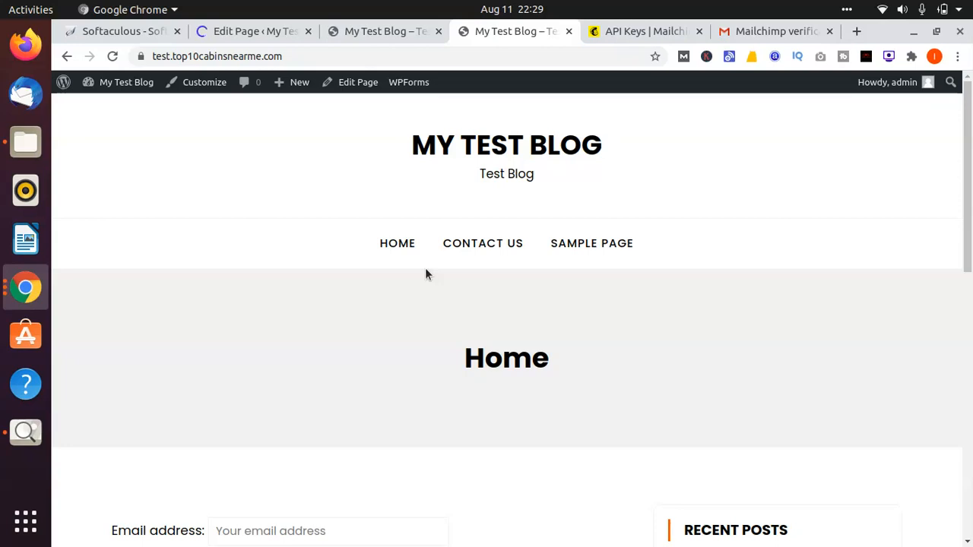
{"action": "left_click", "coordinate": [257, 32]}
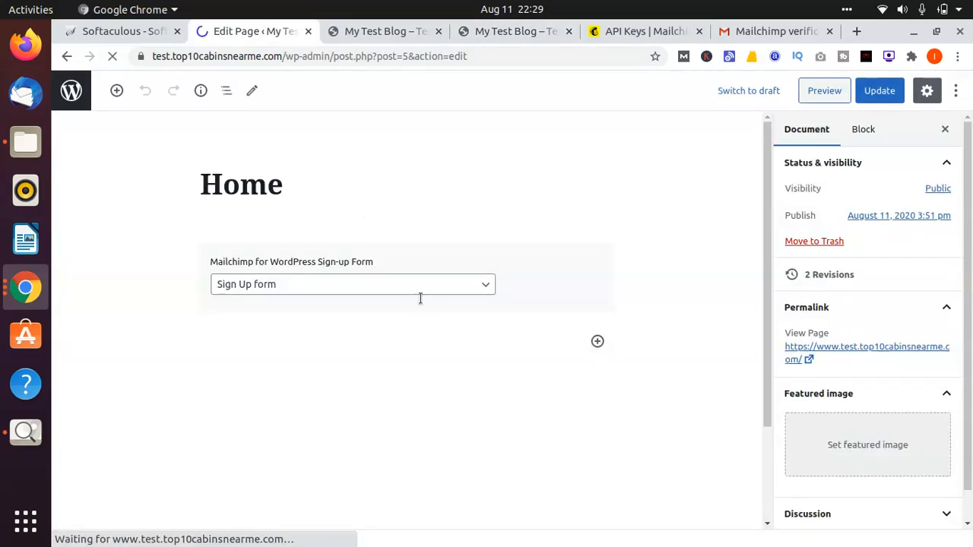
Step: Add a Shortcode block below the Mailchimp form block on the Home page and fill it with [mc4wp_form id="25"]
{"action": "left_click", "coordinate": [446, 287]}
{"action": "left_click", "coordinate": [443, 283]}
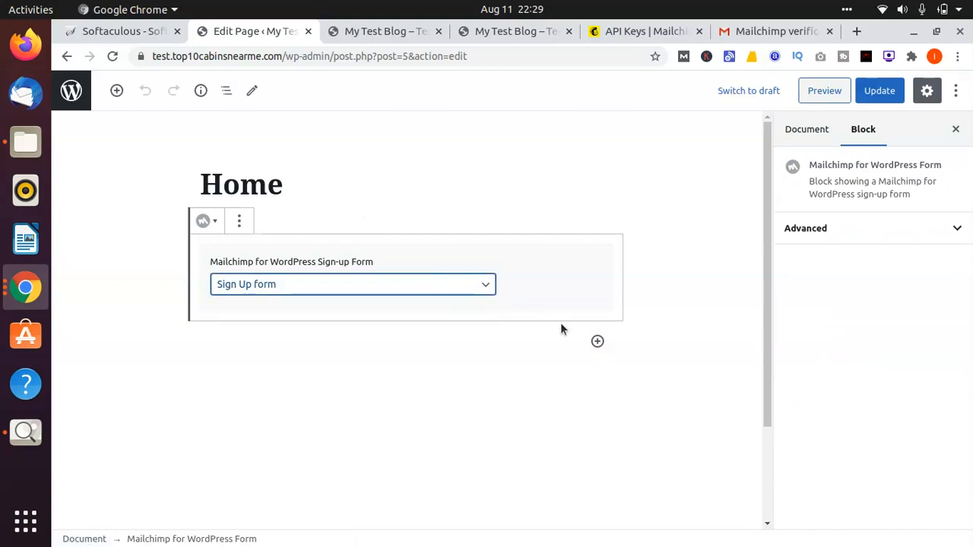
{"action": "left_click", "coordinate": [598, 342]}
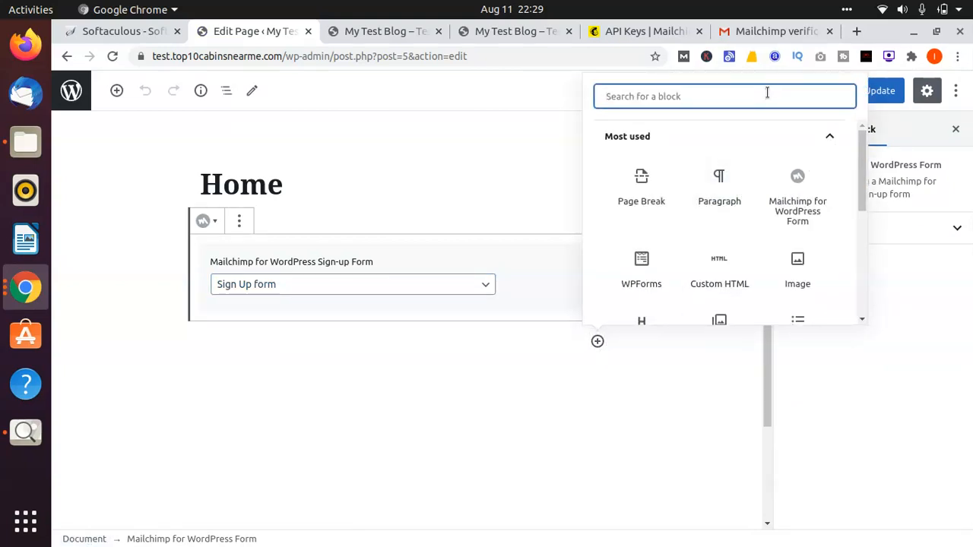
{"action": "type", "text": "sh"}
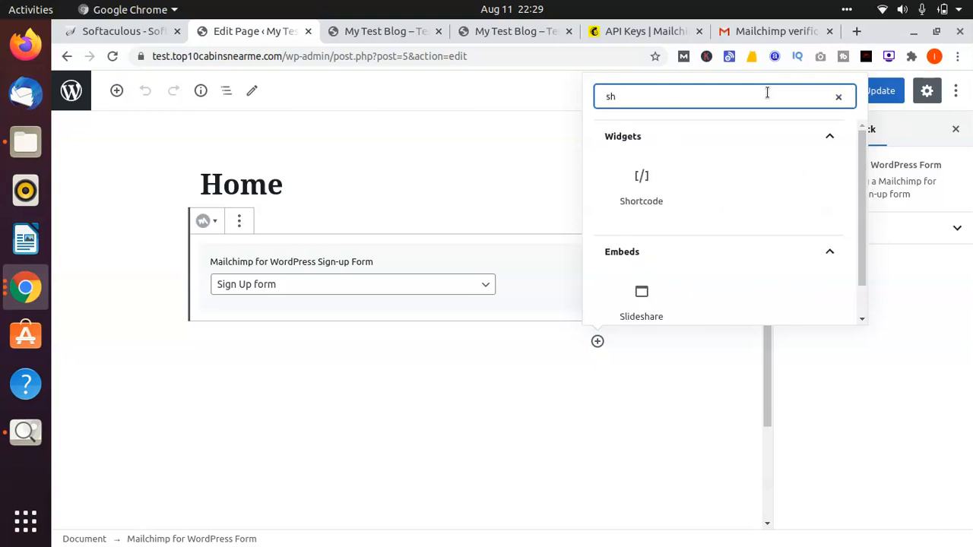
{"action": "left_click", "coordinate": [640, 183]}
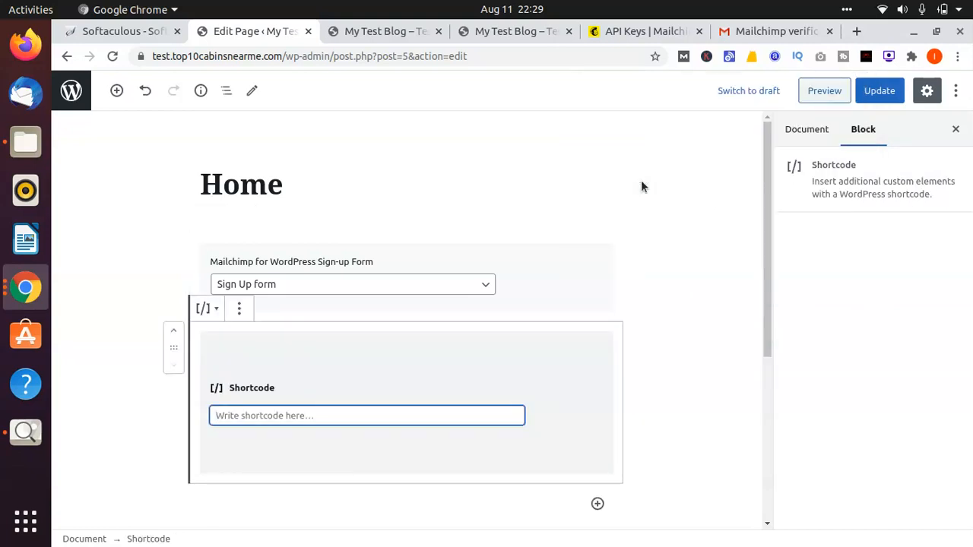
{"action": "key", "text": "ctrl+v"}
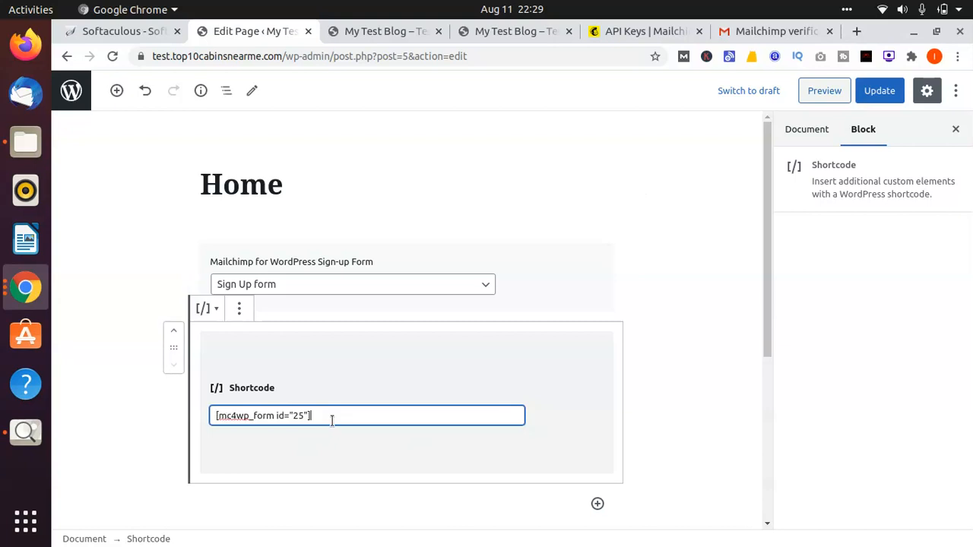
Step: Remove the Mailchimp for WordPress Form block above the shortcode and update the Home page
{"action": "left_click", "coordinate": [551, 267]}
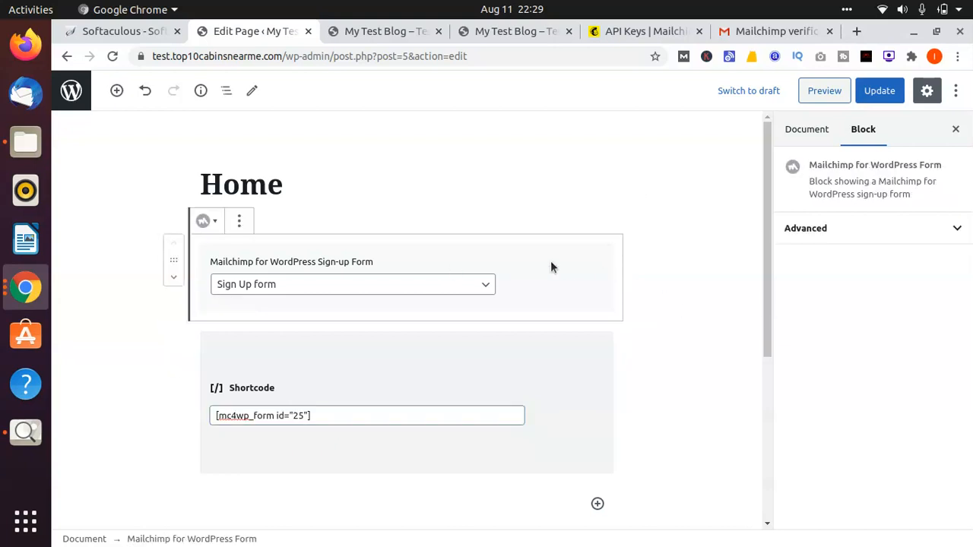
{"action": "left_click", "coordinate": [240, 222]}
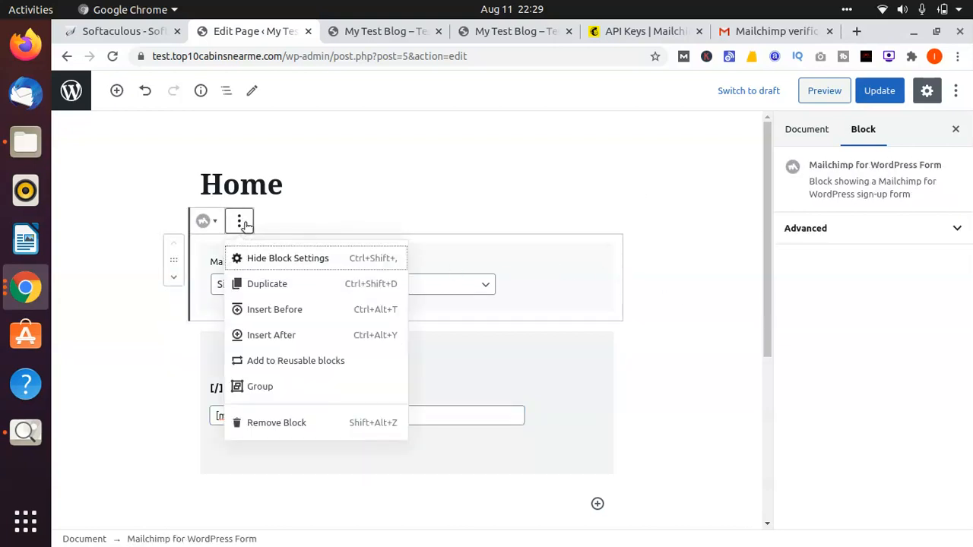
{"action": "left_click", "coordinate": [265, 424]}
{"action": "left_click", "coordinate": [413, 449]}
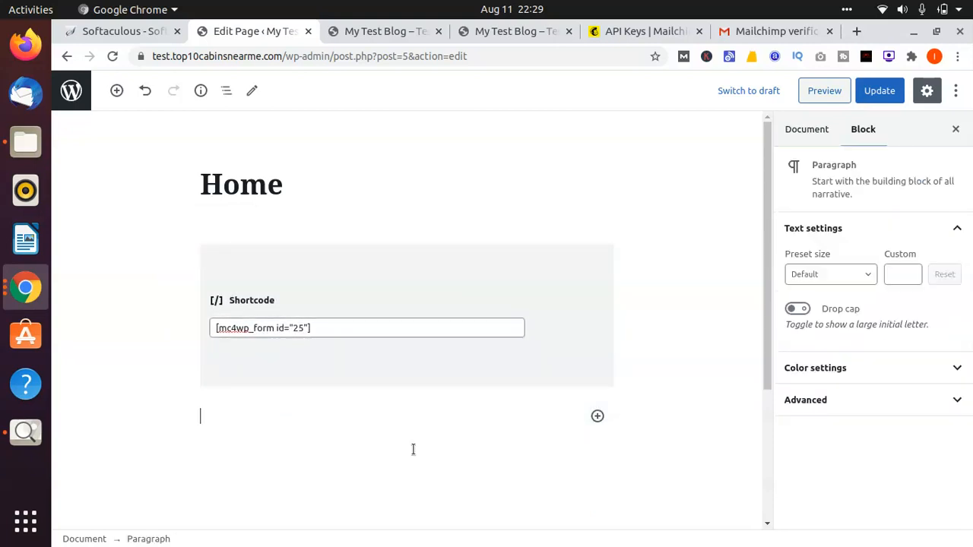
{"action": "left_click", "coordinate": [876, 91]}
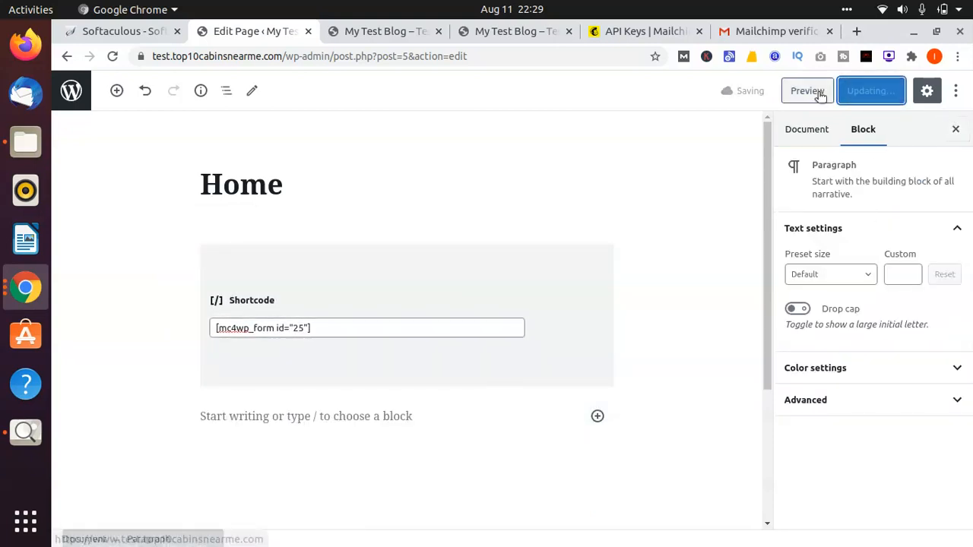
Step: Reload the live blog's home page and examine the embedded sign-up form and its email field
{"action": "left_click", "coordinate": [479, 31]}
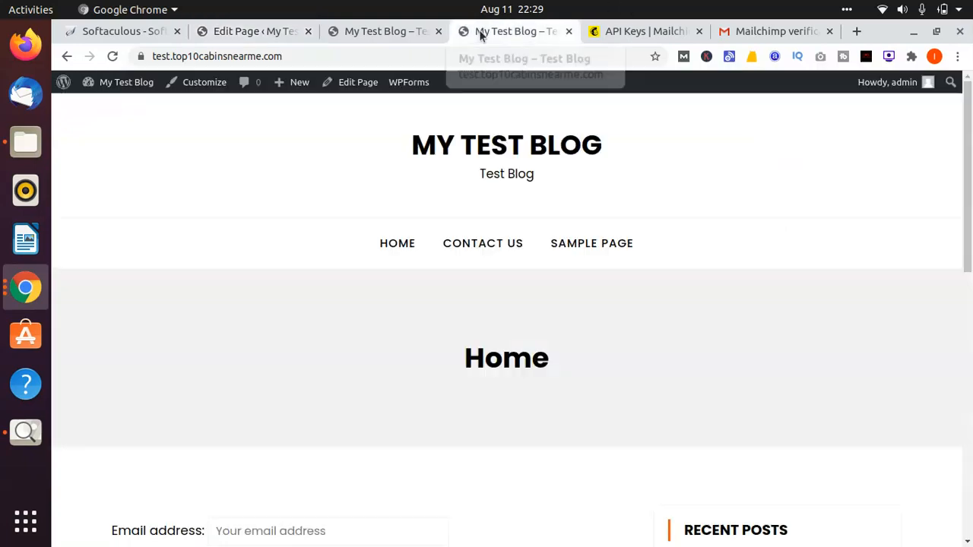
{"action": "left_click", "coordinate": [511, 151]}
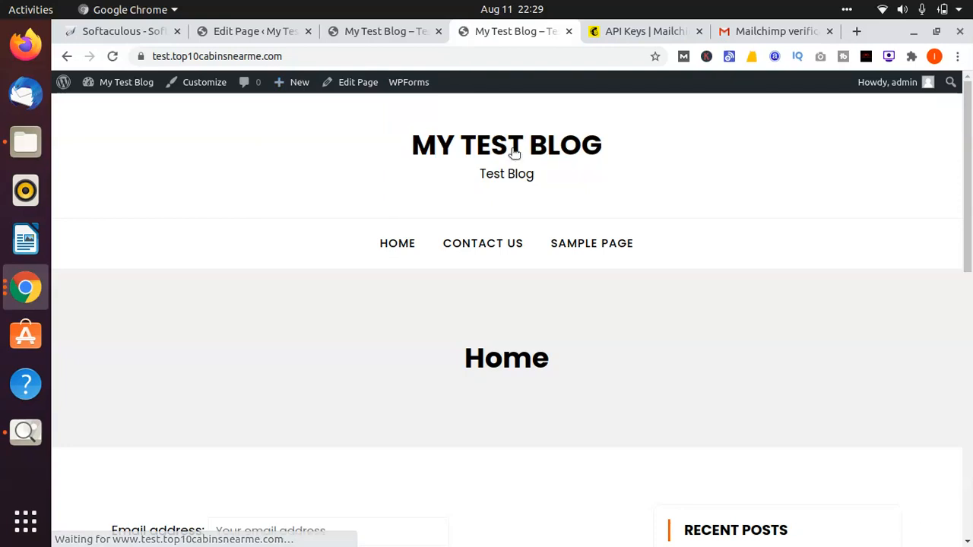
{"action": "scroll", "coordinate": [513, 152], "scroll_direction": "down", "scroll_amount": 8}
{"action": "scroll", "coordinate": [513, 153], "scroll_direction": "up", "scroll_amount": 1}
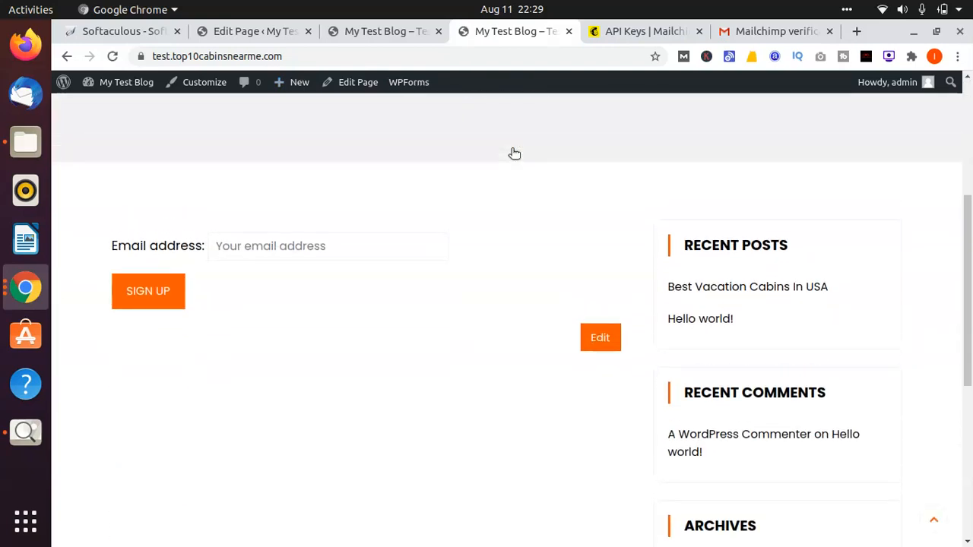
{"action": "left_click", "coordinate": [300, 244]}
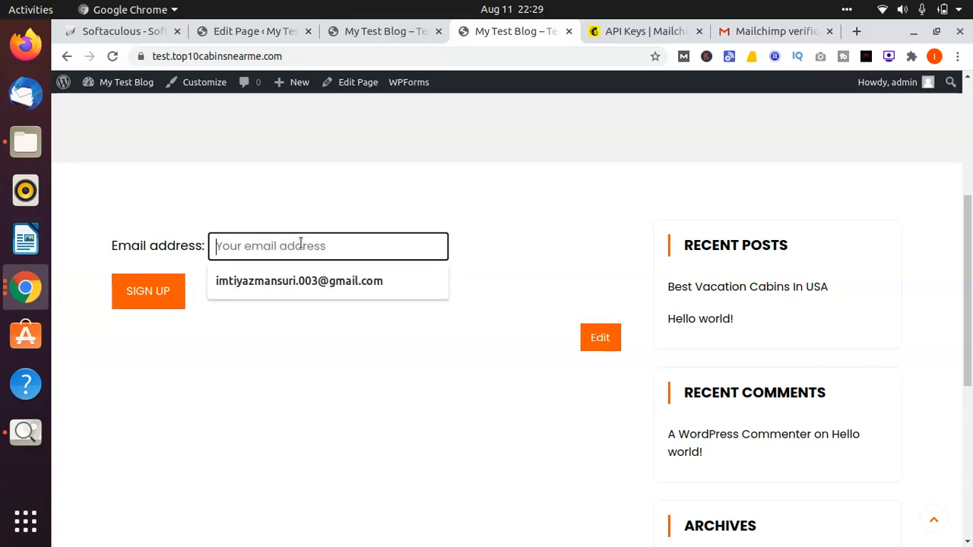
{"action": "left_click", "coordinate": [287, 383]}
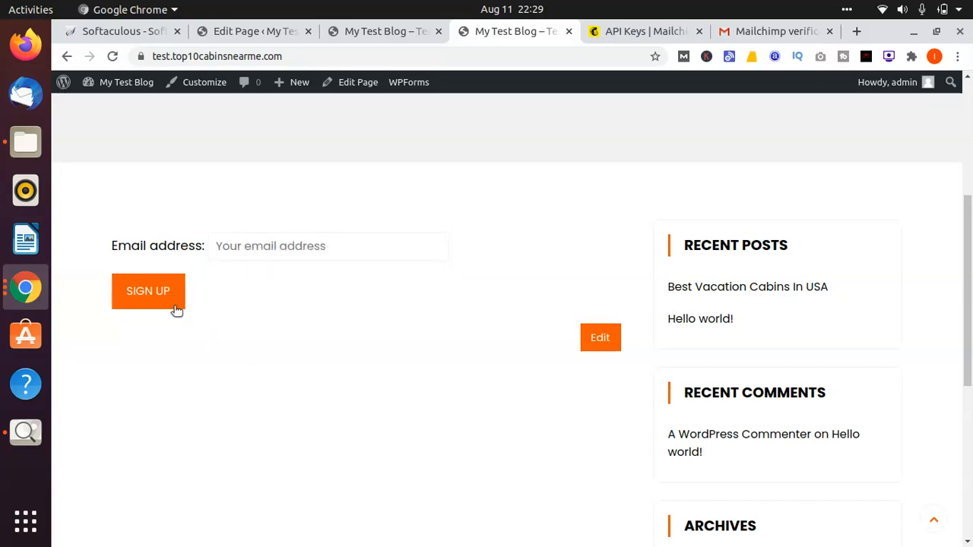
Step: Try to submit the sign-up form with "gjh" as the email address
{"action": "left_click", "coordinate": [314, 251]}
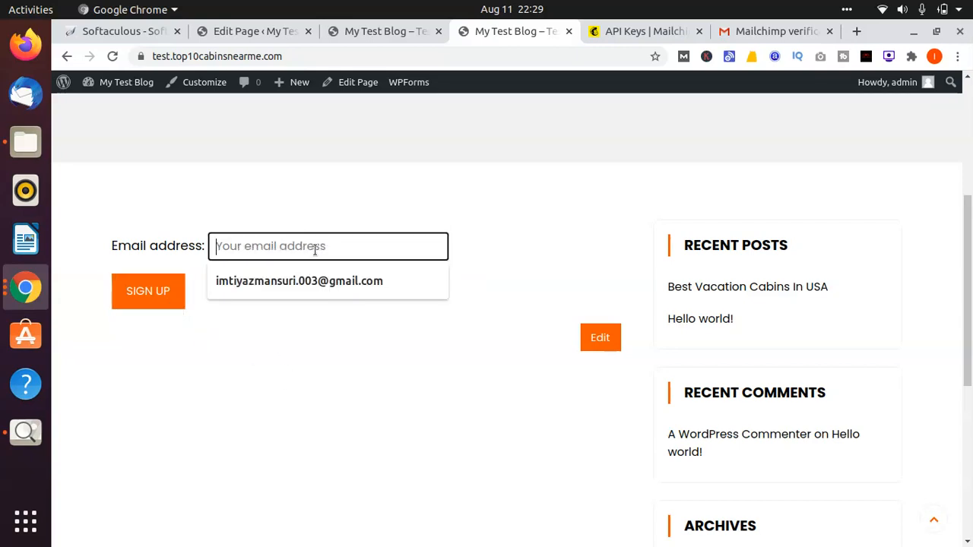
{"action": "type", "text": "gjh"}
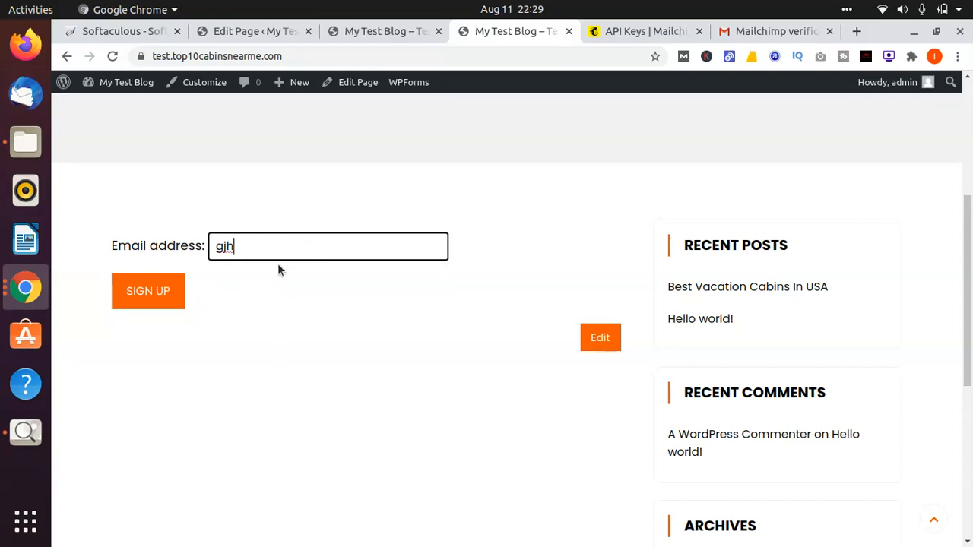
{"action": "left_click", "coordinate": [146, 297]}
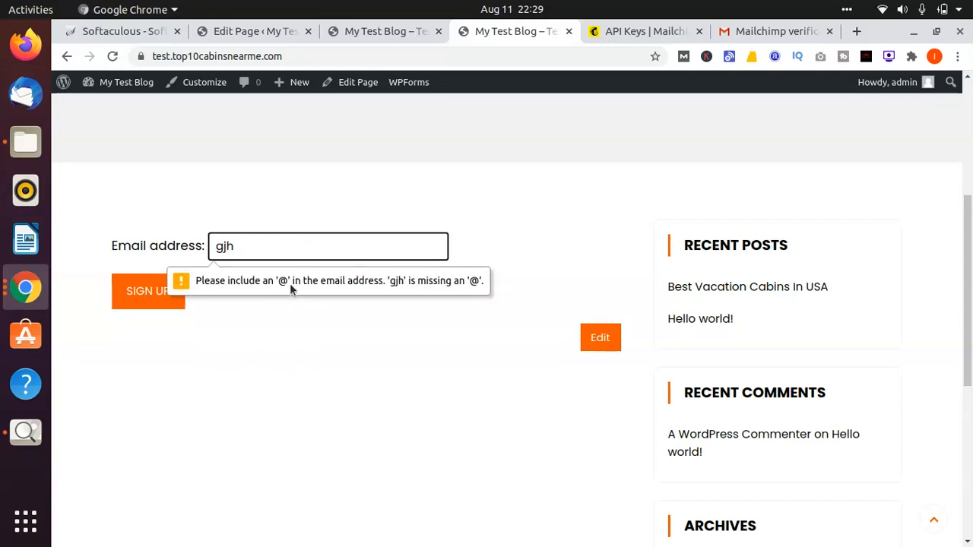
Step: Clear the invalid entry from the sign-up form and fill in the suggested email address
{"action": "left_click", "coordinate": [276, 251]}
{"action": "key", "text": "BackSpace"}
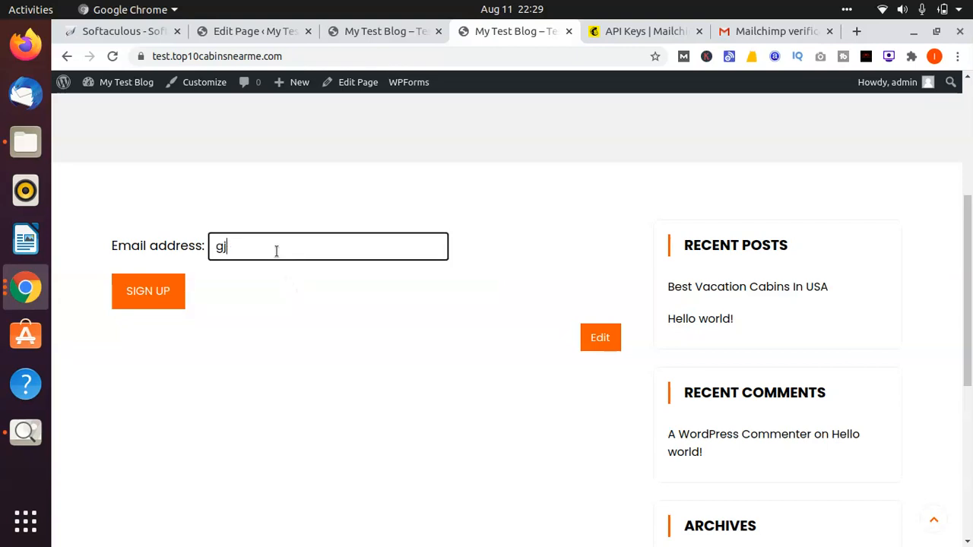
{"action": "key", "text": "BackSpace"}
{"action": "key", "text": "BackSpace"}
{"action": "type", "text": "dmd"}
{"action": "key", "text": "BackSpace"}
{"action": "key", "text": "BackSpace"}
{"action": "key", "text": "BackSpace"}
{"action": "left_click", "coordinate": [276, 252]}
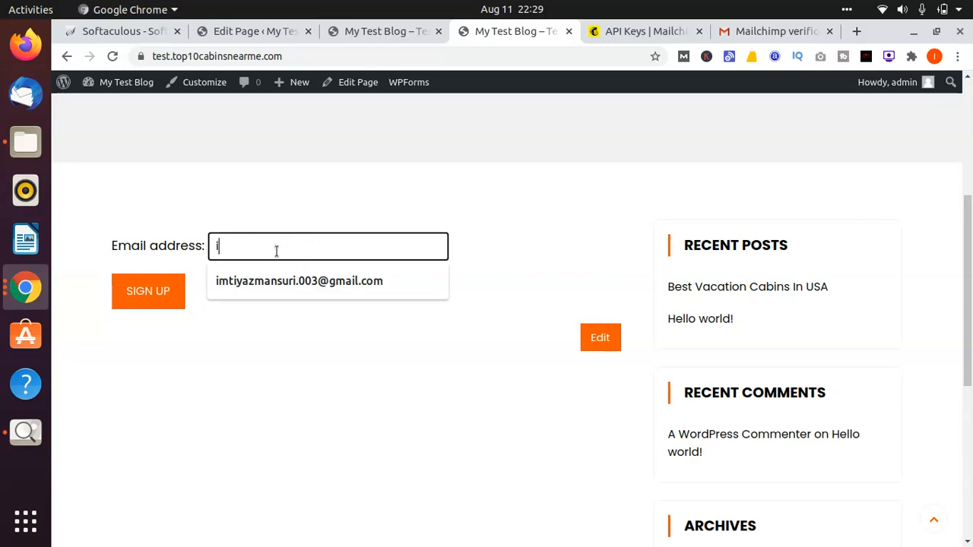
{"action": "left_click", "coordinate": [262, 280]}
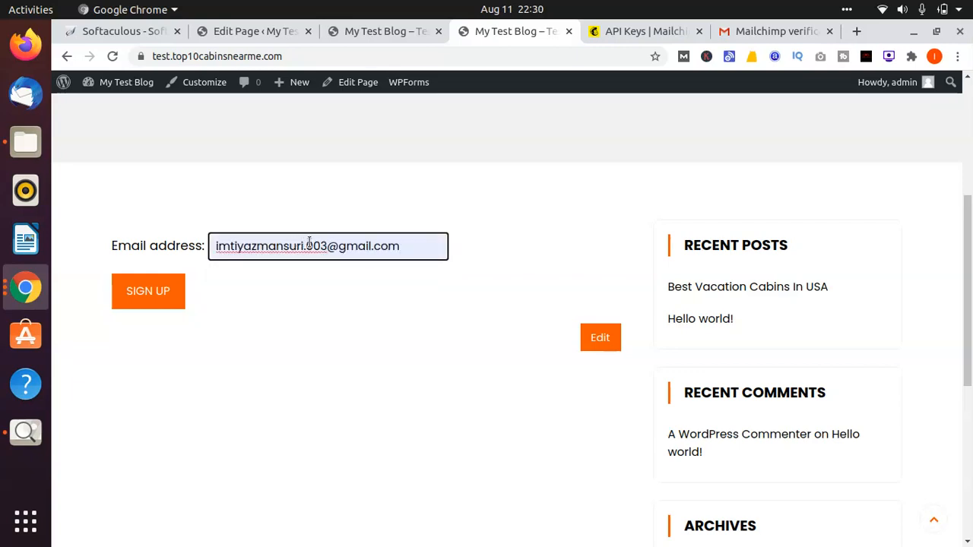
Step: Replace the part of the email address before the @ with the demo account's name and submit the sign-up form
{"action": "key", "text": "BackSpace"}
{"action": "key", "text": "BackSpace"}
{"action": "key", "text": "BackSpace"}
{"action": "key", "text": "BackSpace"}
{"action": "key", "text": "BackSpace"}
{"action": "key", "text": "BackSpace"}
{"action": "key", "text": "BackSpace"}
{"action": "key", "text": "BackSpace"}
{"action": "key", "text": "BackSpace"}
{"action": "key", "text": "BackSpace"}
{"action": "key", "text": "BackSpace"}
{"action": "key", "text": "BackSpace"}
{"action": "key", "text": "BackSpace"}
{"action": "key", "text": "BackSpace"}
{"action": "key", "text": "BackSpace"}
{"action": "key", "text": "BackSpace"}
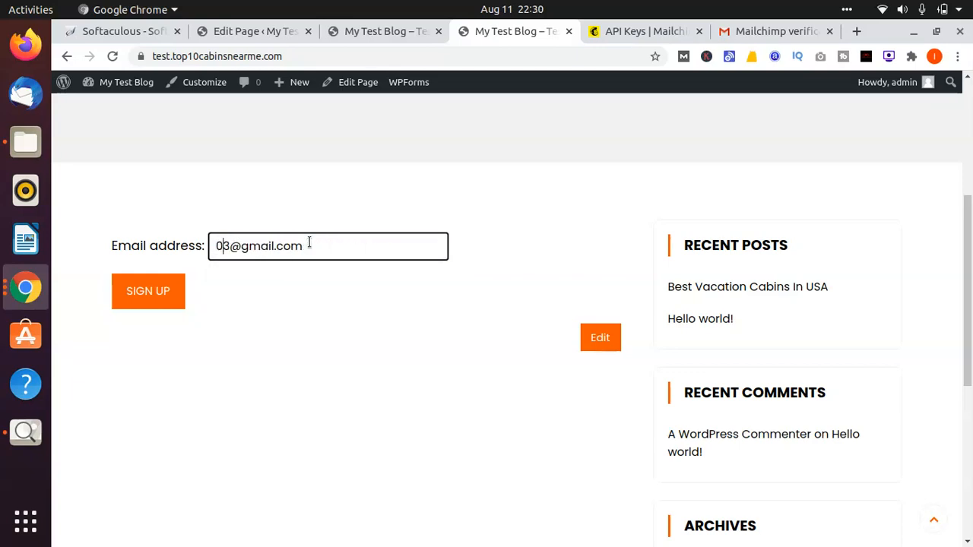
{"action": "key", "text": "BackSpace"}
{"action": "key", "text": "BackSpace"}
{"action": "type", "text": "dmdemo333"}
{"action": "left_click", "coordinate": [151, 289]}
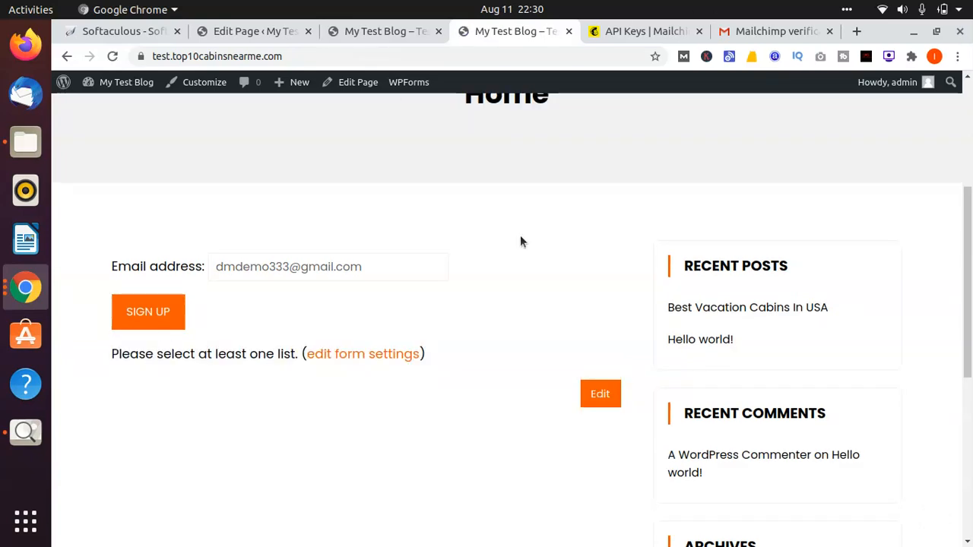
Step: Open the sign-up form's settings and examine its Mailchimp list, opt-in and behaviour options and its form messages
{"action": "left_click", "coordinate": [379, 354]}
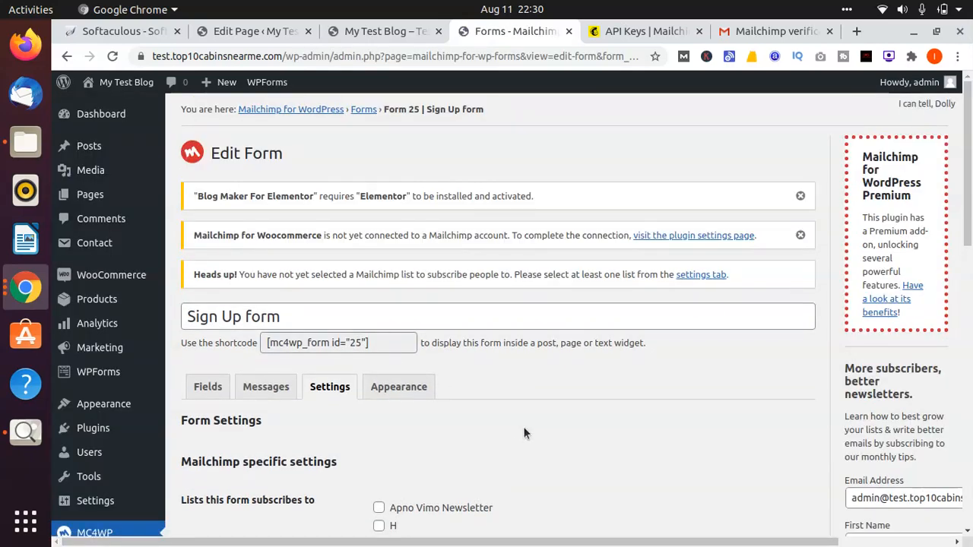
{"action": "scroll", "coordinate": [523, 430], "scroll_direction": "down", "scroll_amount": 5}
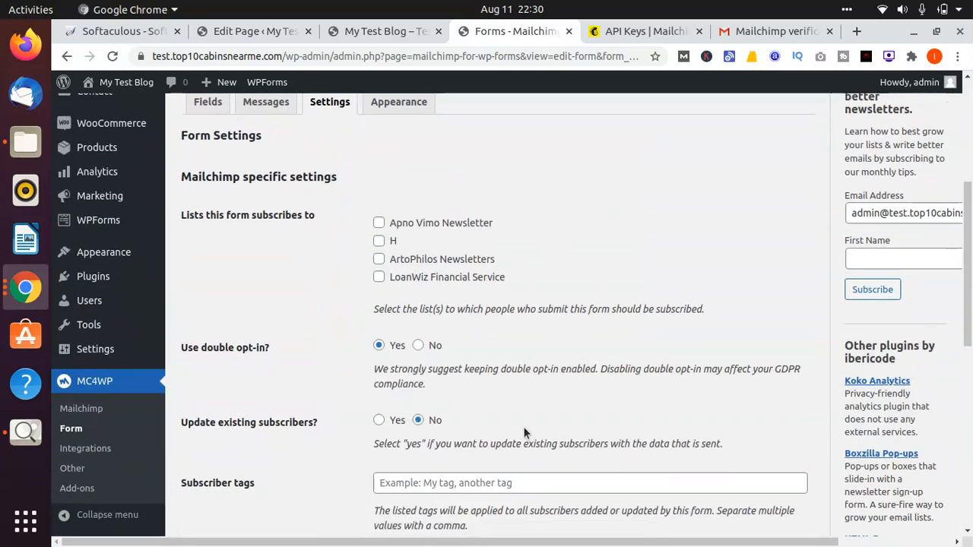
{"action": "scroll", "coordinate": [523, 426], "scroll_direction": "down", "scroll_amount": 3}
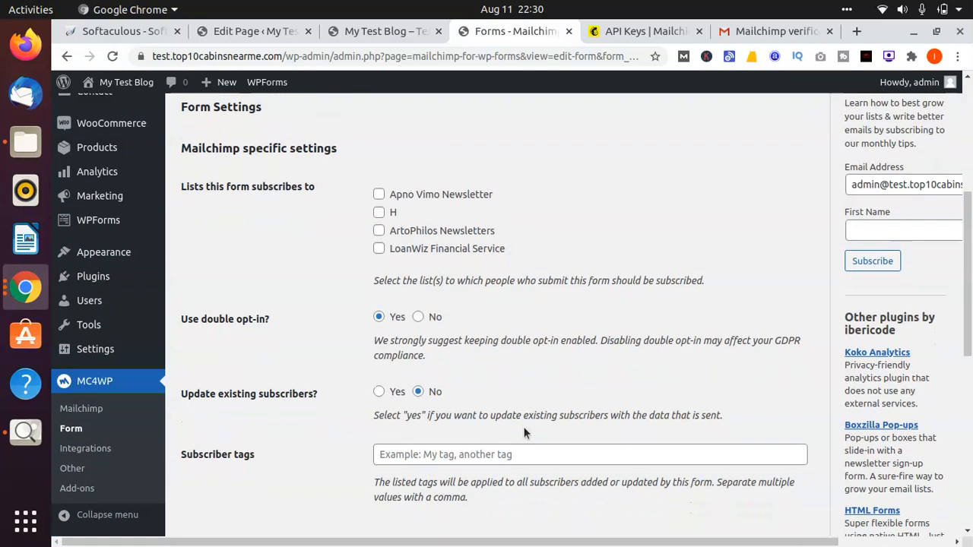
{"action": "scroll", "coordinate": [523, 432], "scroll_direction": "down", "scroll_amount": 6}
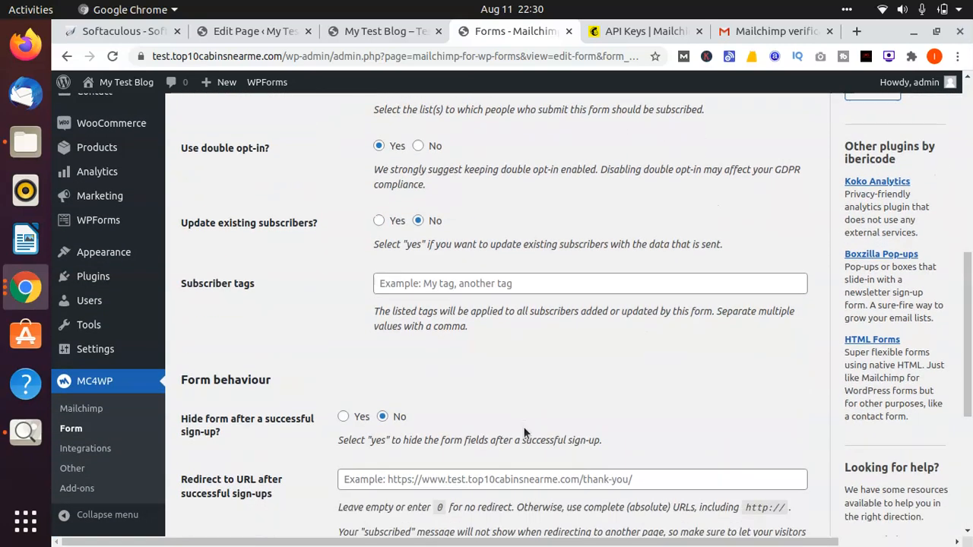
{"action": "scroll", "coordinate": [522, 427], "scroll_direction": "up", "scroll_amount": 15}
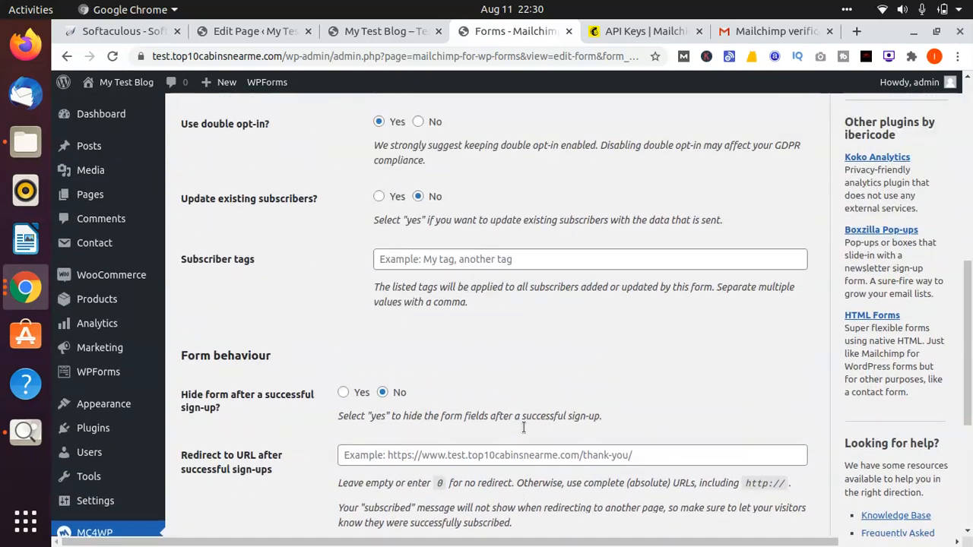
{"action": "left_click", "coordinate": [260, 229]}
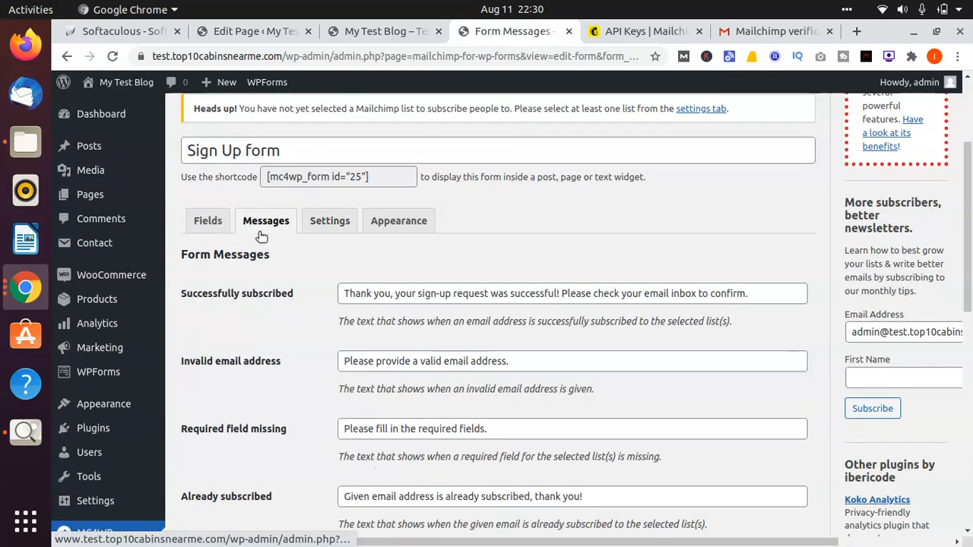
{"action": "scroll", "coordinate": [267, 304], "scroll_direction": "down", "scroll_amount": 7}
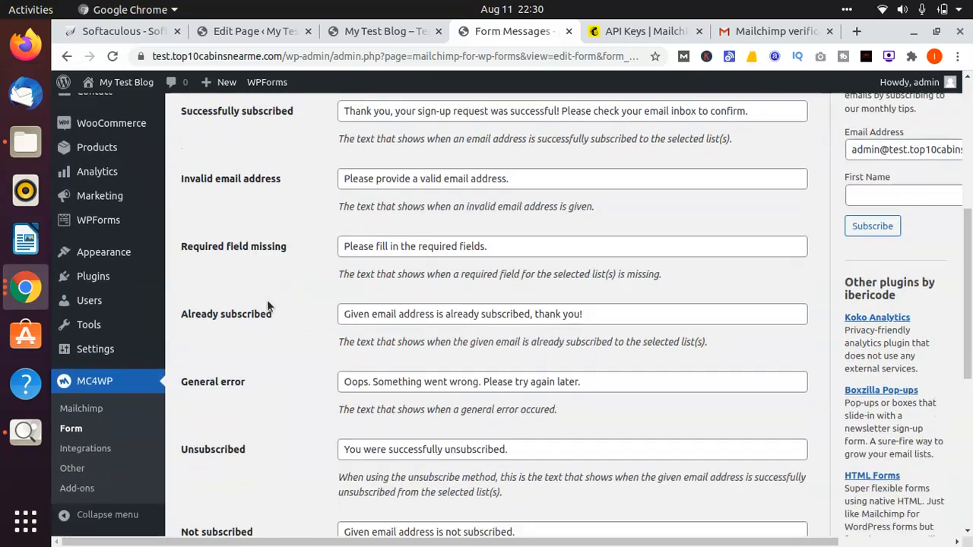
{"action": "scroll", "coordinate": [267, 304], "scroll_direction": "down", "scroll_amount": 3}
{"action": "scroll", "coordinate": [266, 304], "scroll_direction": "up", "scroll_amount": 7}
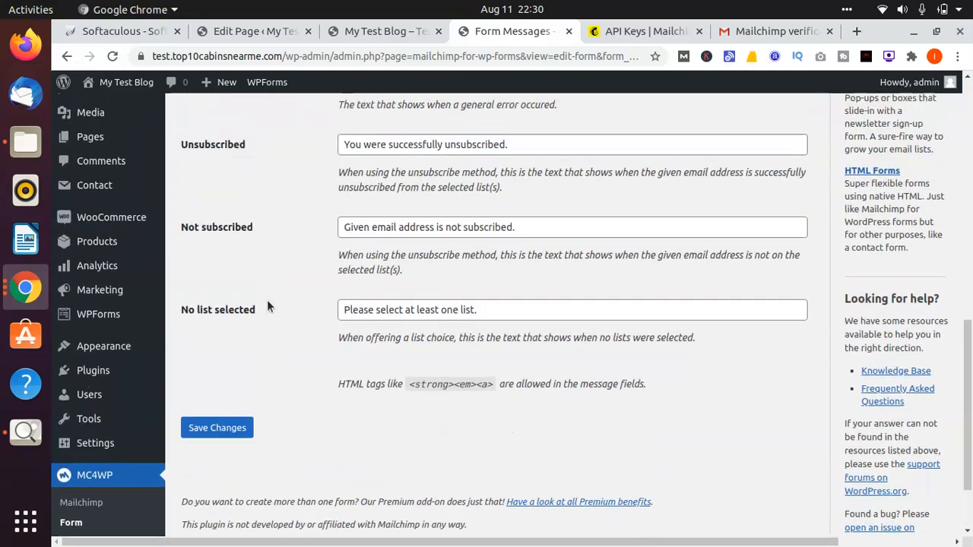
{"action": "left_click", "coordinate": [329, 30]}
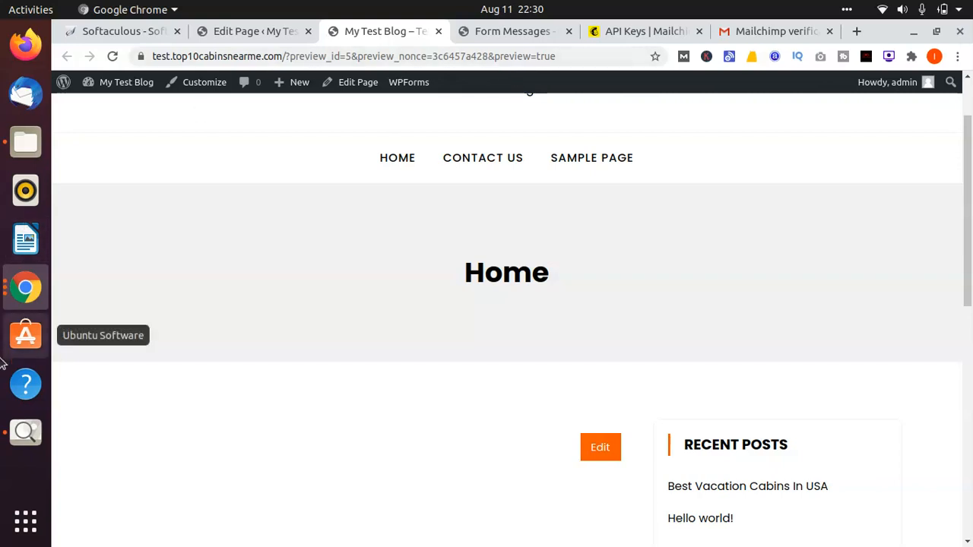
{"action": "left_click", "coordinate": [19, 285]}
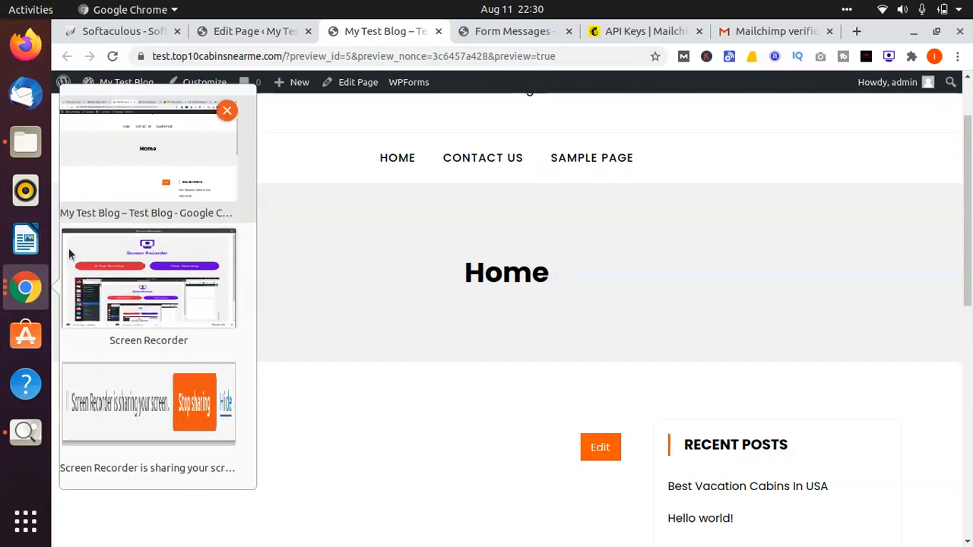
{"action": "left_click", "coordinate": [159, 181]}
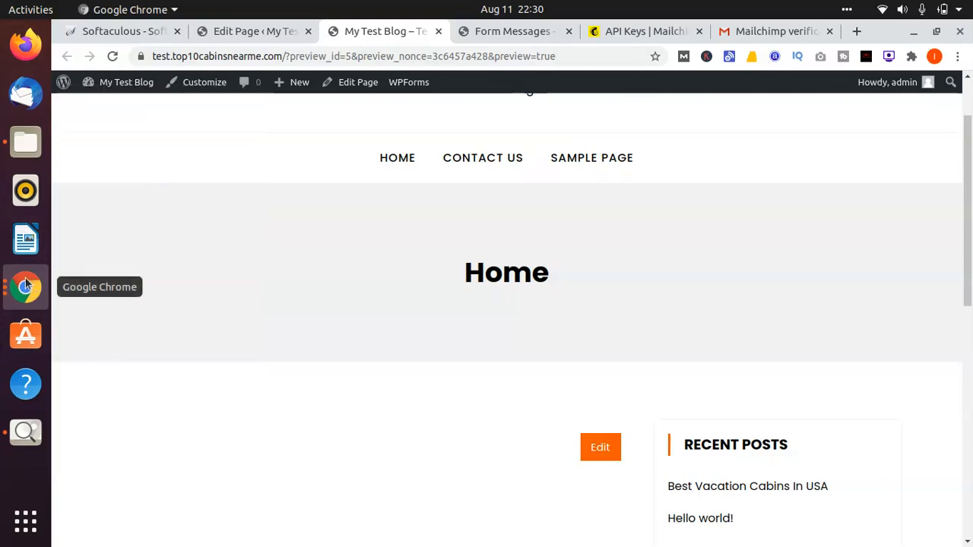